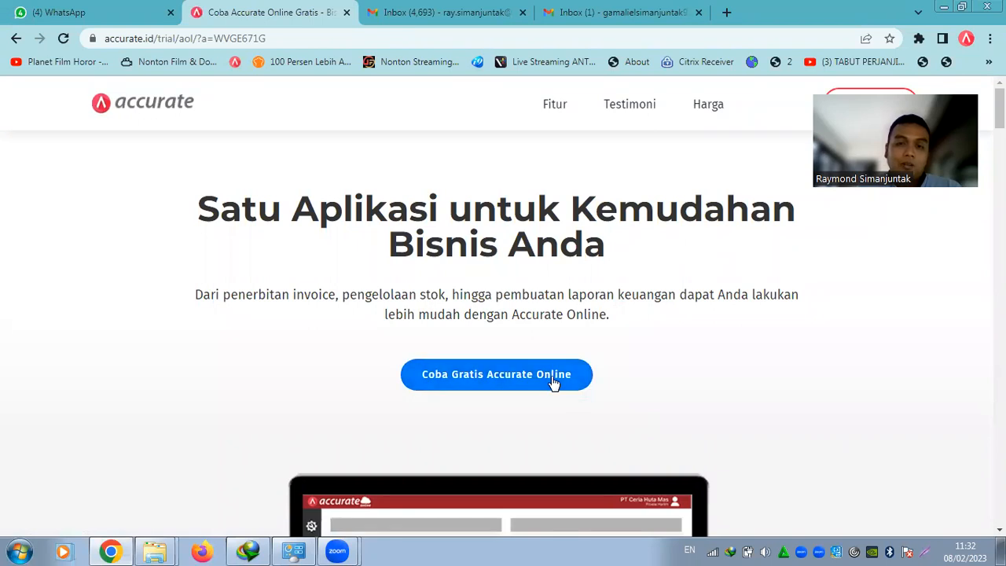
# Open the free-trial signup form and step through its Email, No Handphone and Password fields
pyautogui.click(553, 382)
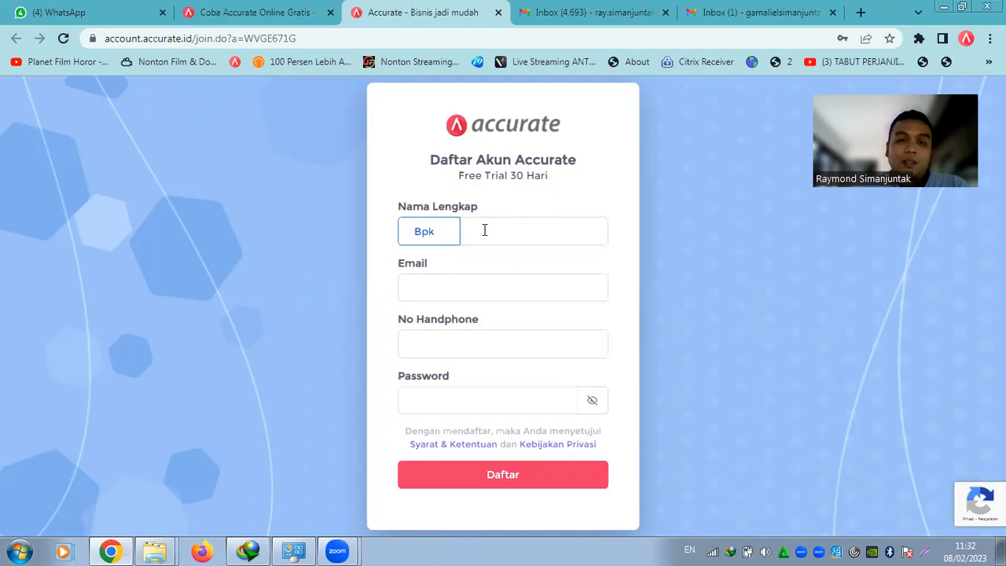
pyautogui.click(476, 285)
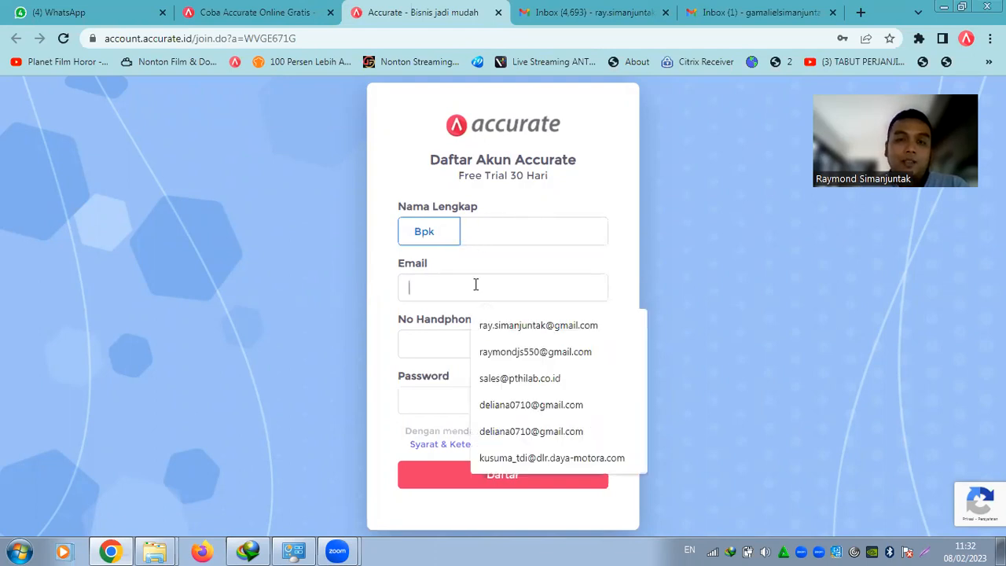
pyautogui.click(442, 348)
pyautogui.click(431, 407)
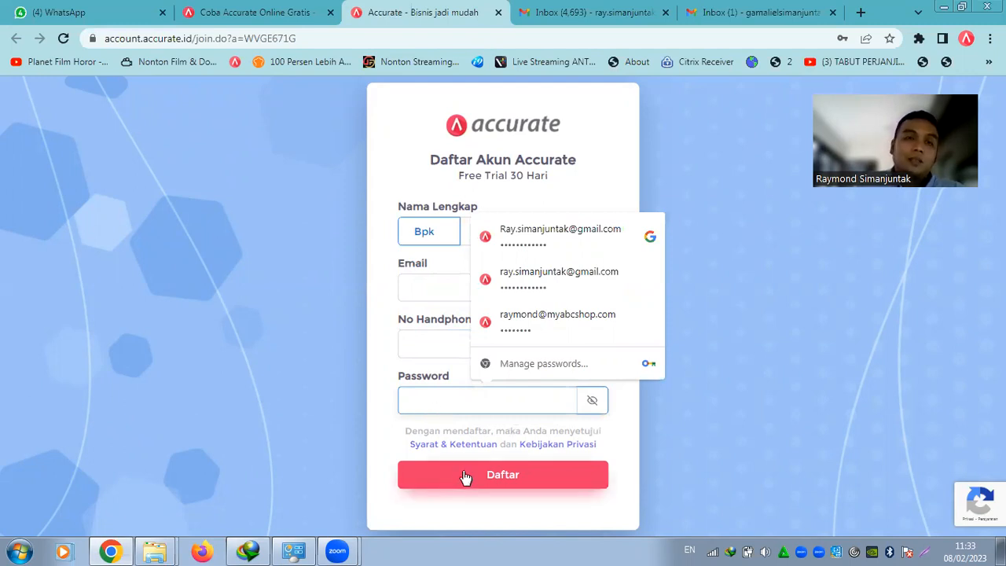
# Send the signup tab to the accurate.id homepage
pyautogui.click(292, 40)
pyautogui.write('accurate')
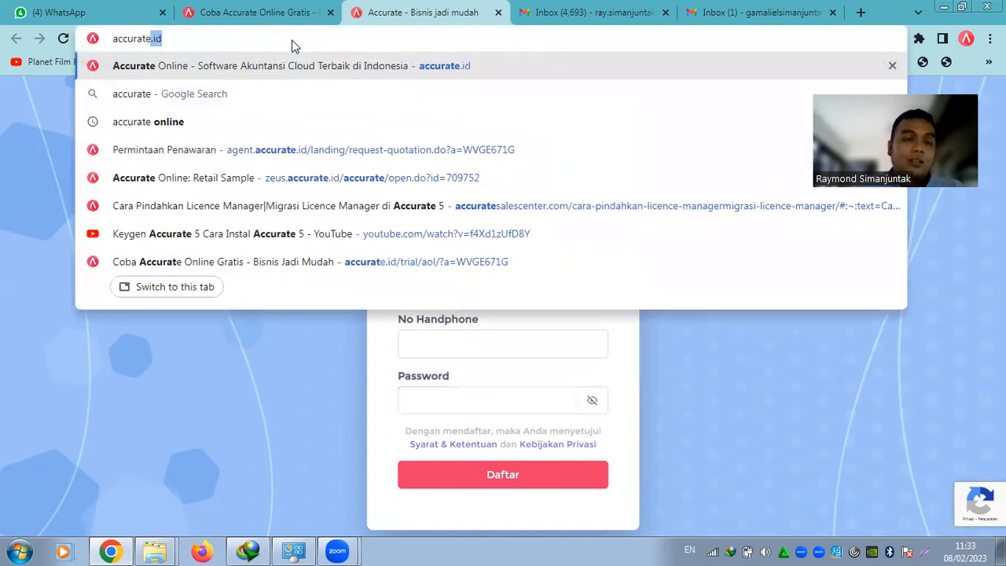
pyautogui.press('Return')
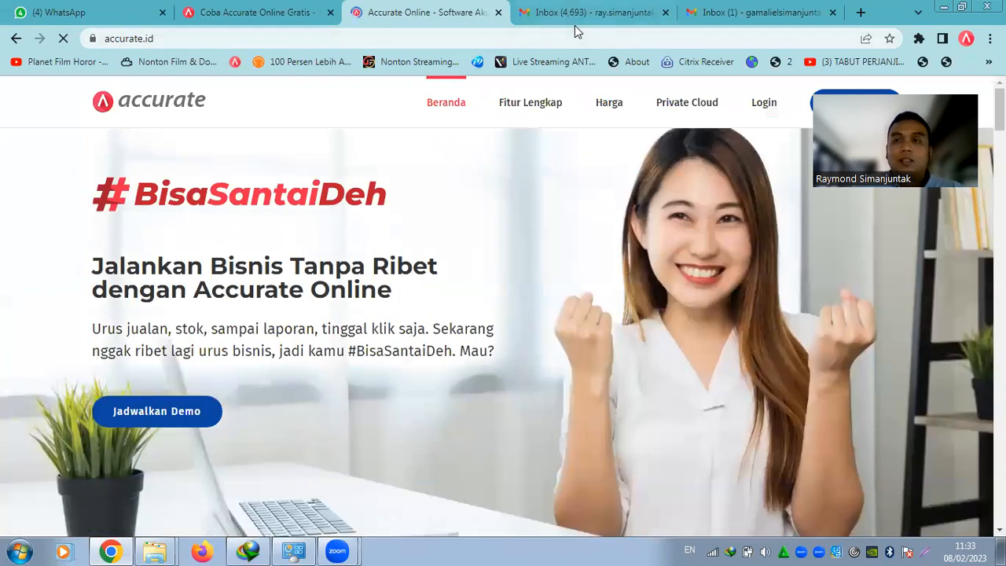
# Open the Data Usaha list, look over the new-business name and sector fields, then close it unsaved
pyautogui.click(767, 105)
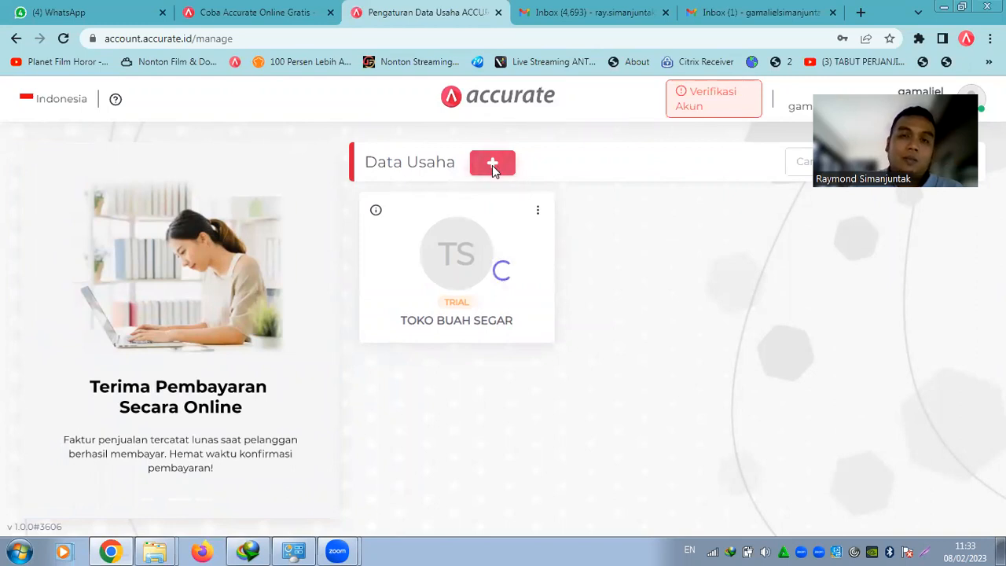
pyautogui.click(493, 166)
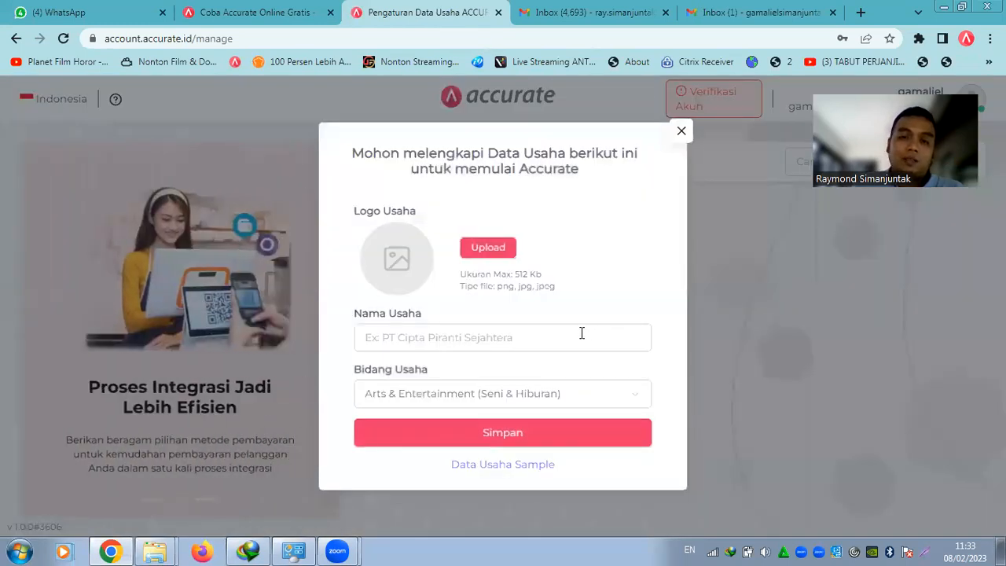
pyautogui.click(582, 332)
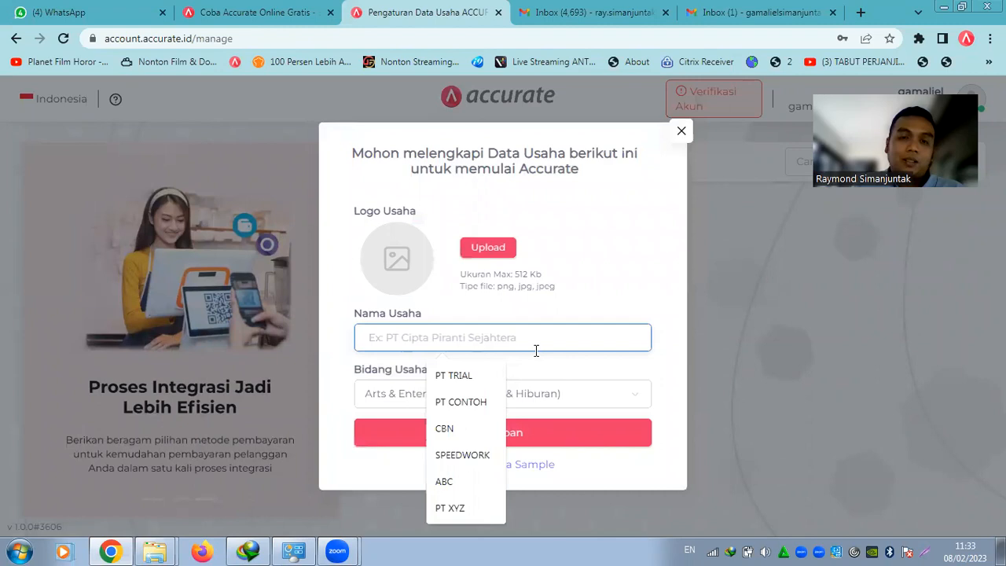
pyautogui.click(549, 400)
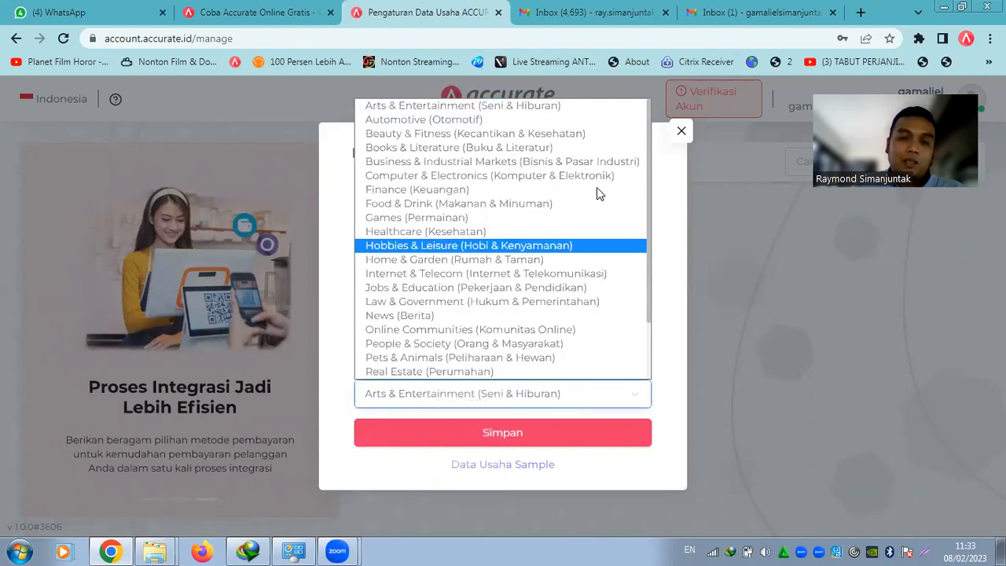
pyautogui.click(852, 308)
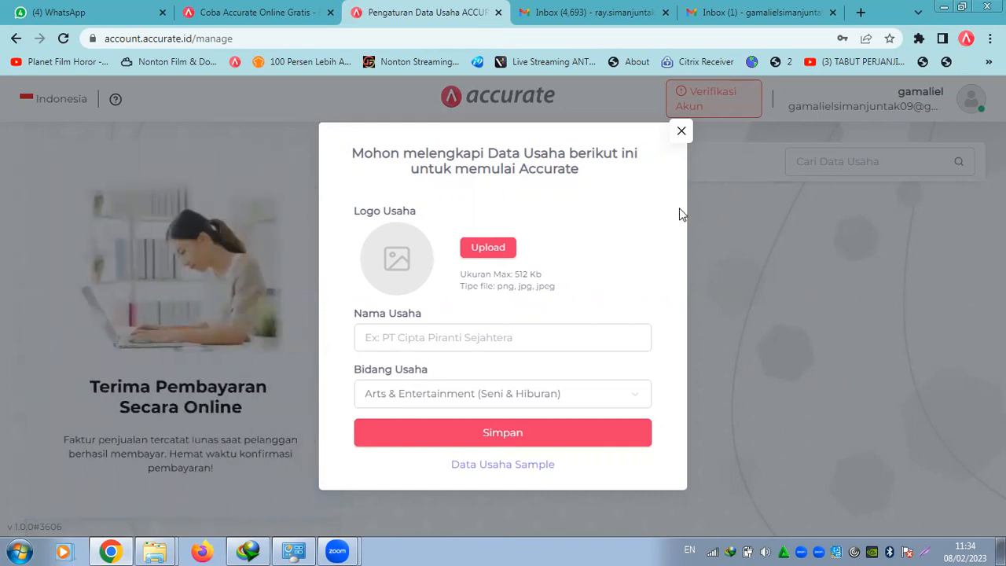
pyautogui.click(681, 138)
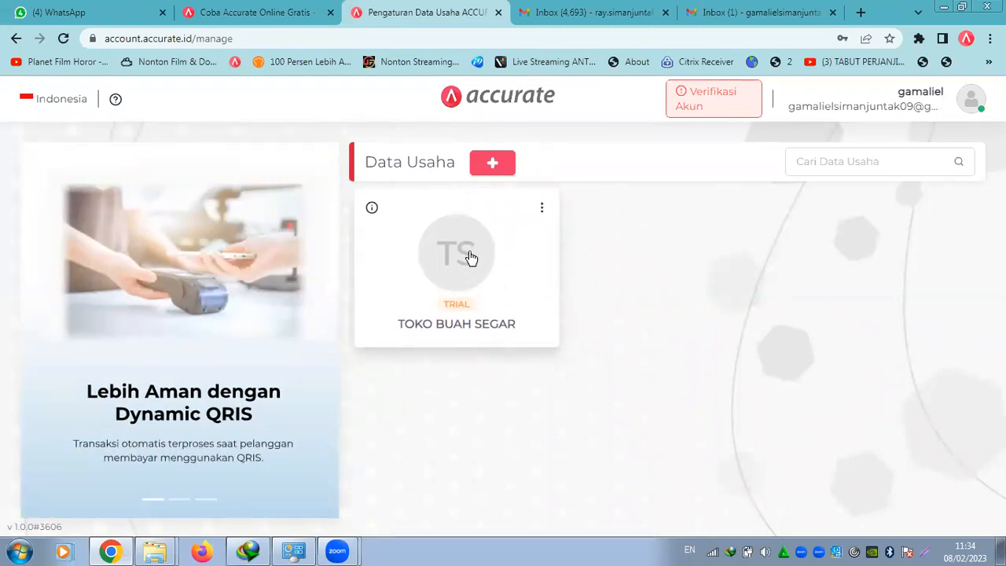
# Open the TOKO BUAH SEGAR trial database from its card and look over the sidebar icons
pyautogui.click(470, 258)
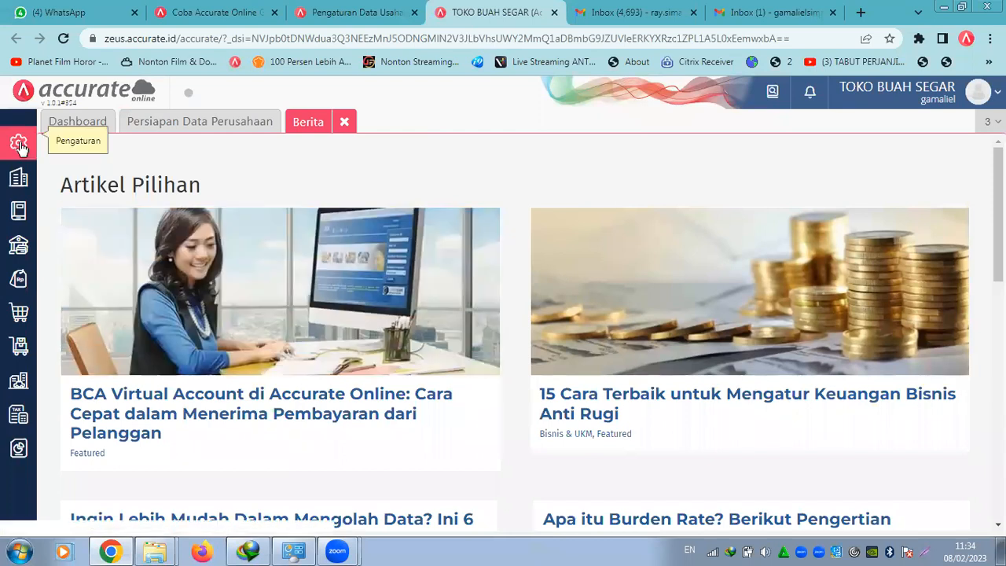
pyautogui.moveTo(18, 146)
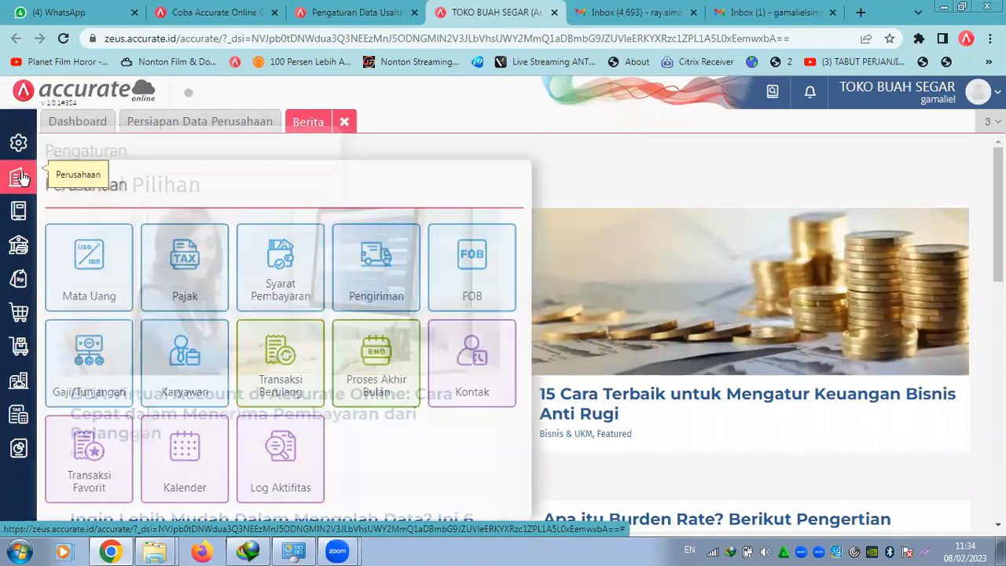
pyautogui.moveTo(21, 253)
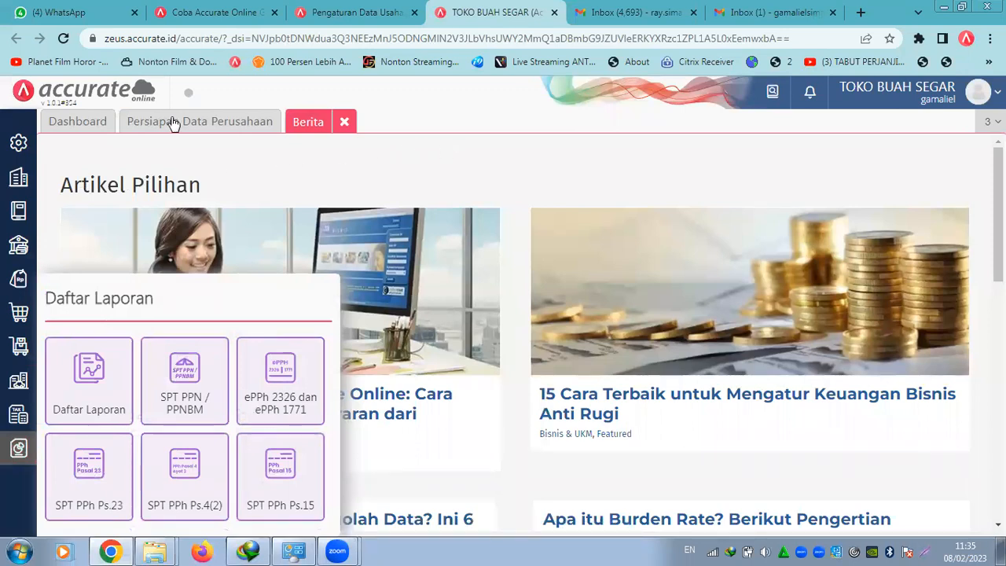
# Start a new Pengguna entry with an empty phone/email field and Operator access, leaving it unsaved
pyautogui.click(19, 146)
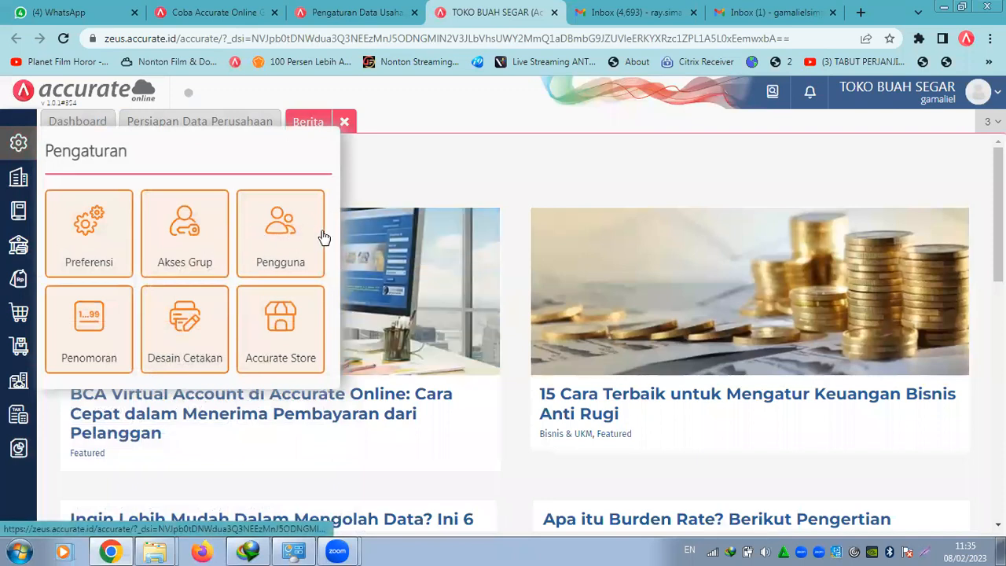
pyautogui.click(285, 250)
pyautogui.click(236, 257)
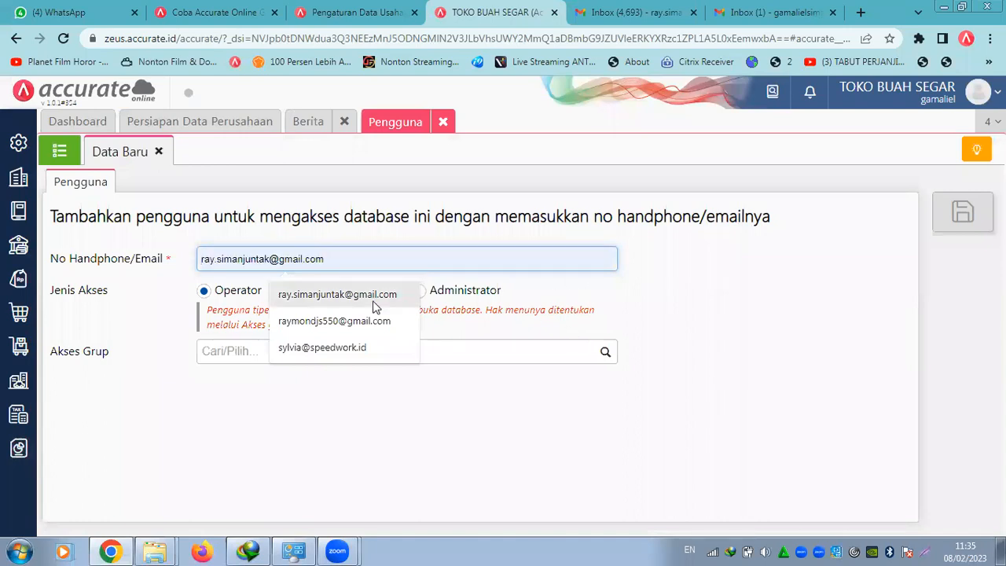
pyautogui.click(239, 297)
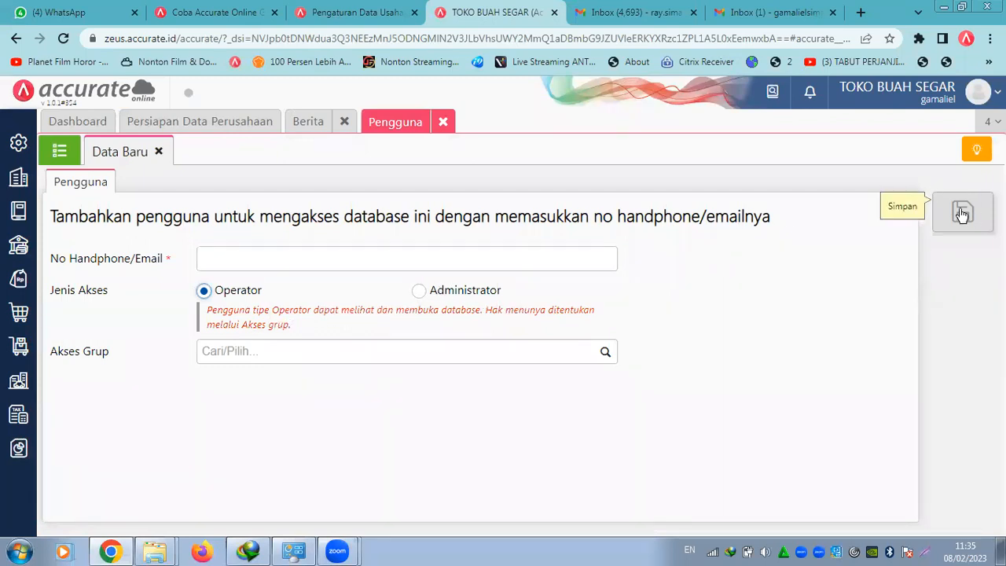
pyautogui.moveTo(583, 217); pyautogui.dragTo(6, 146)
pyautogui.click(8, 146)
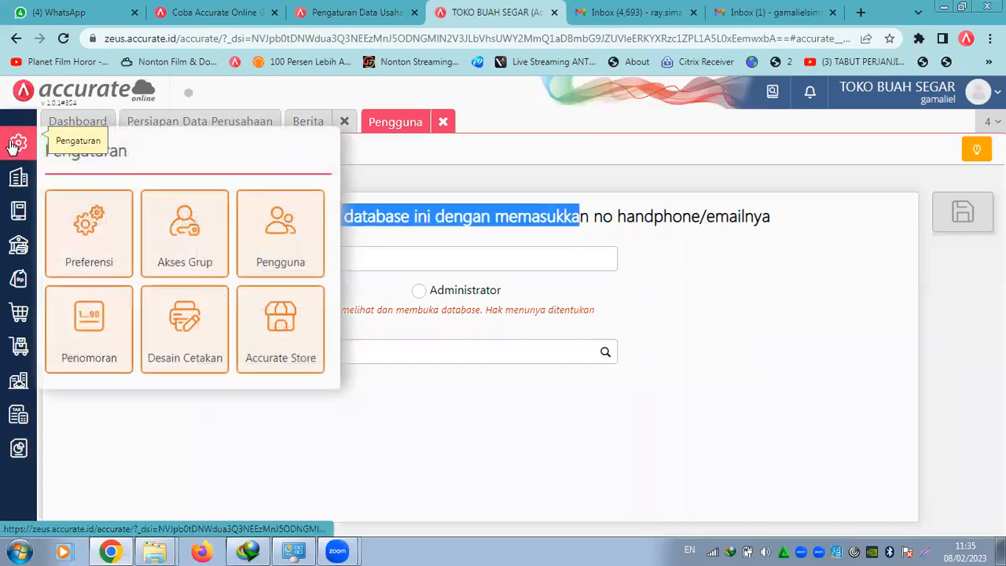
# Open Preferensi, review the company Alamat details, then move to the Fitur settings
pyautogui.click(112, 241)
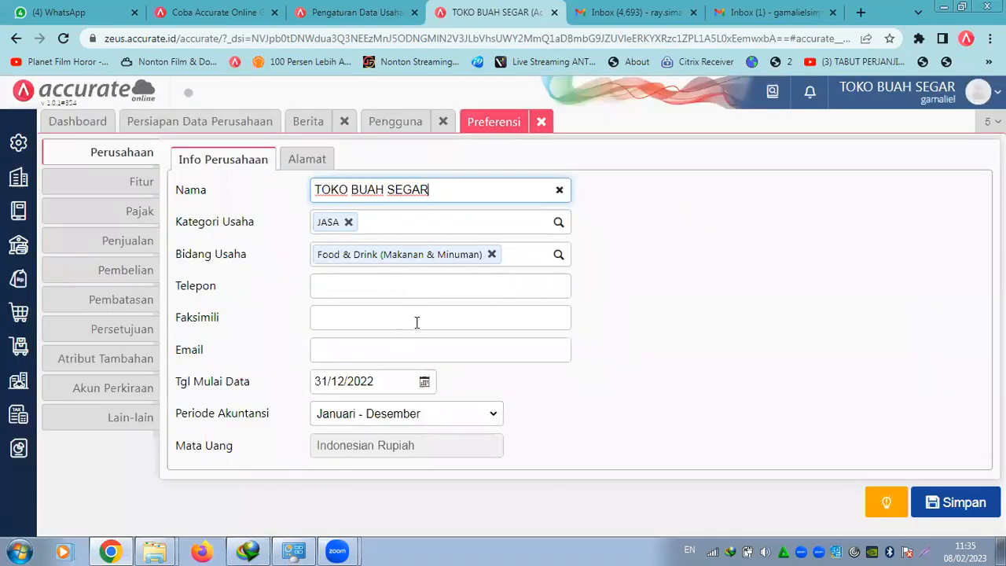
pyautogui.click(299, 165)
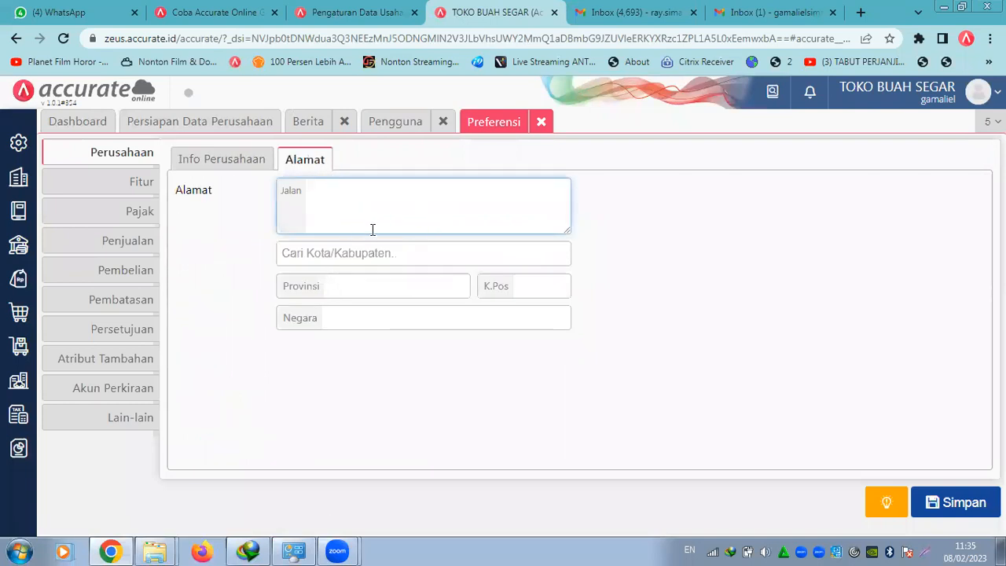
pyautogui.click(149, 194)
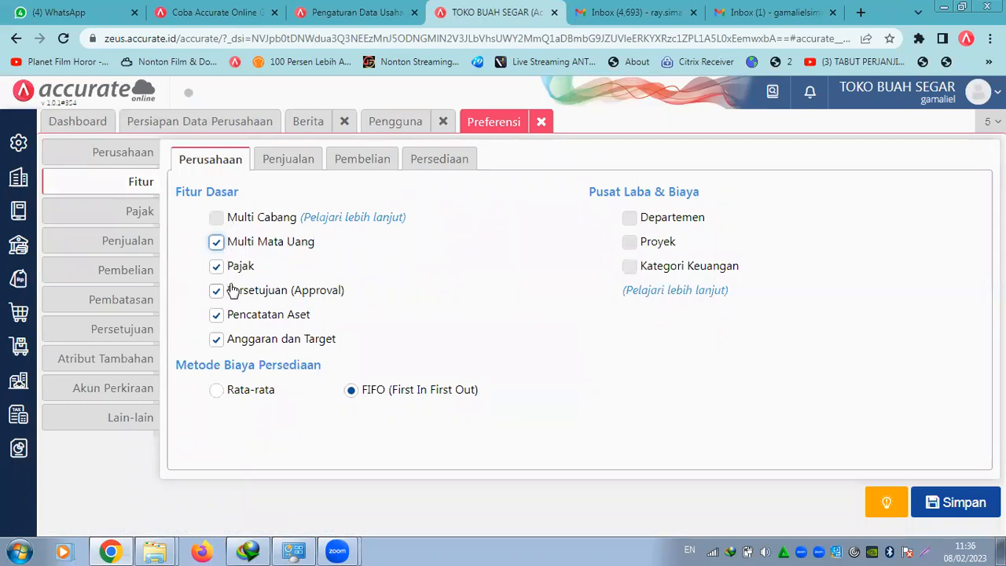
# Untick Penawaran dan Pesanan Penjualan among the Penjualan features
pyautogui.click(305, 162)
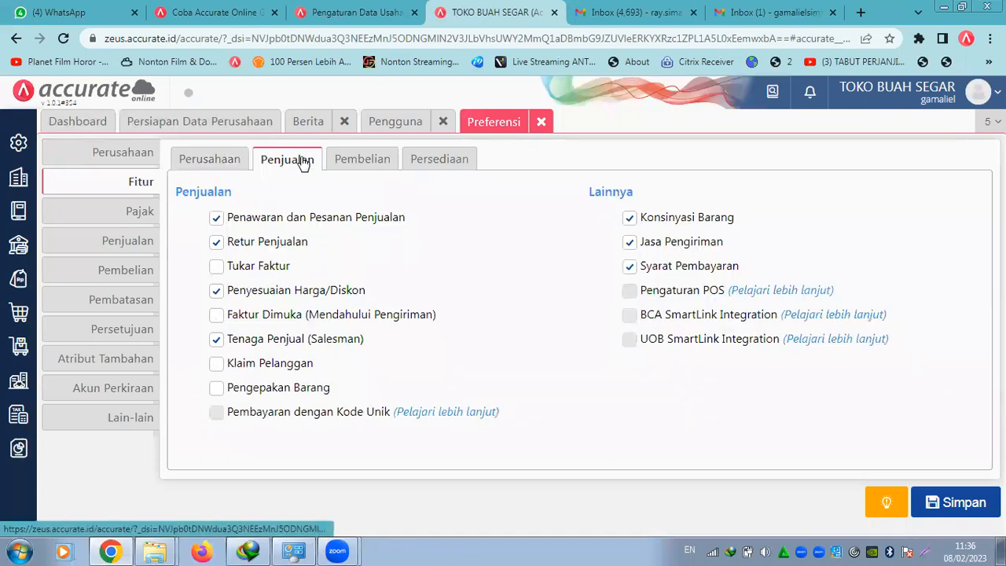
pyautogui.click(217, 219)
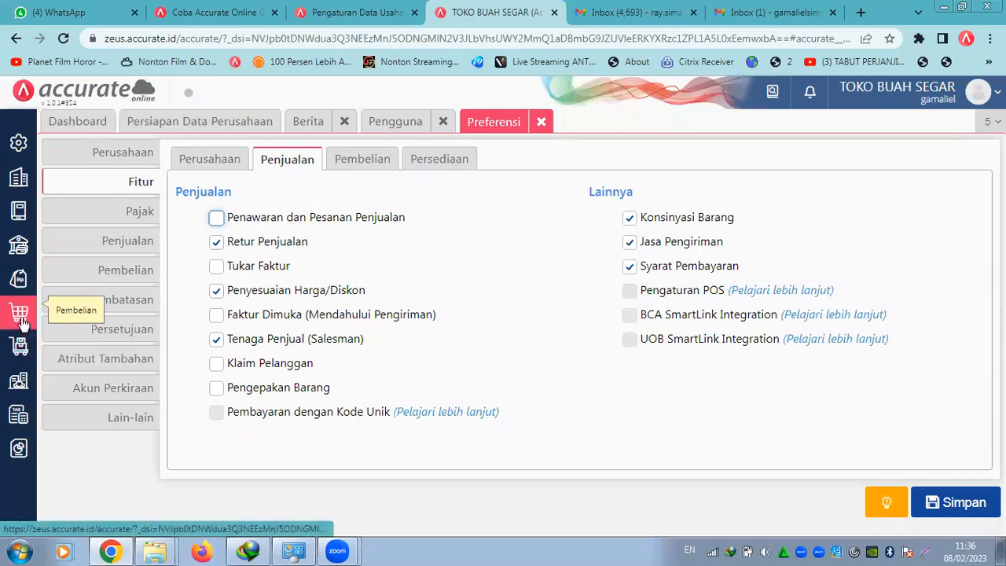
pyautogui.moveTo(23, 275)
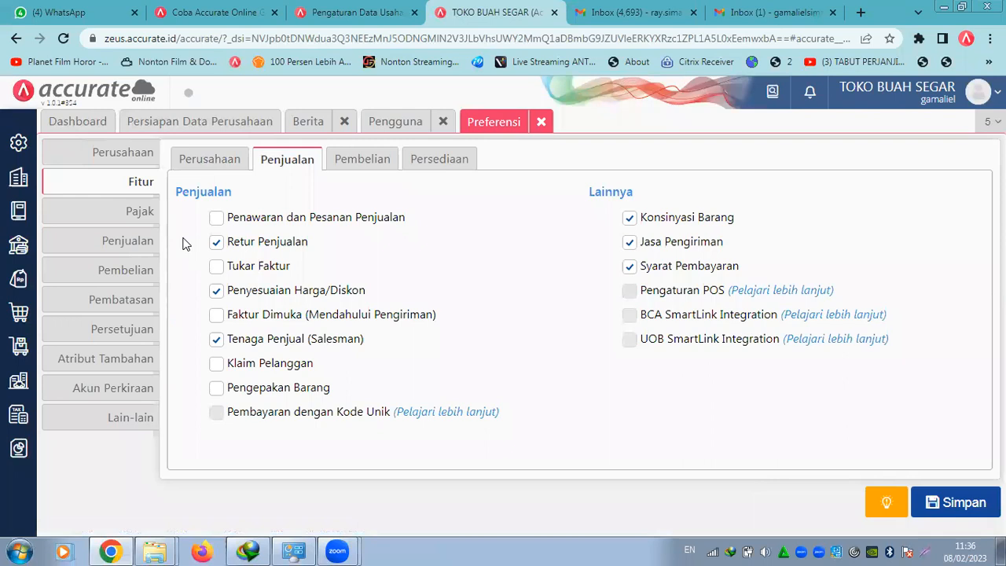
# Browse the Akun Perkiraan default accounts to the Persediaan tab, showing Equitas Saldo Awal for adjustments
pyautogui.click(139, 395)
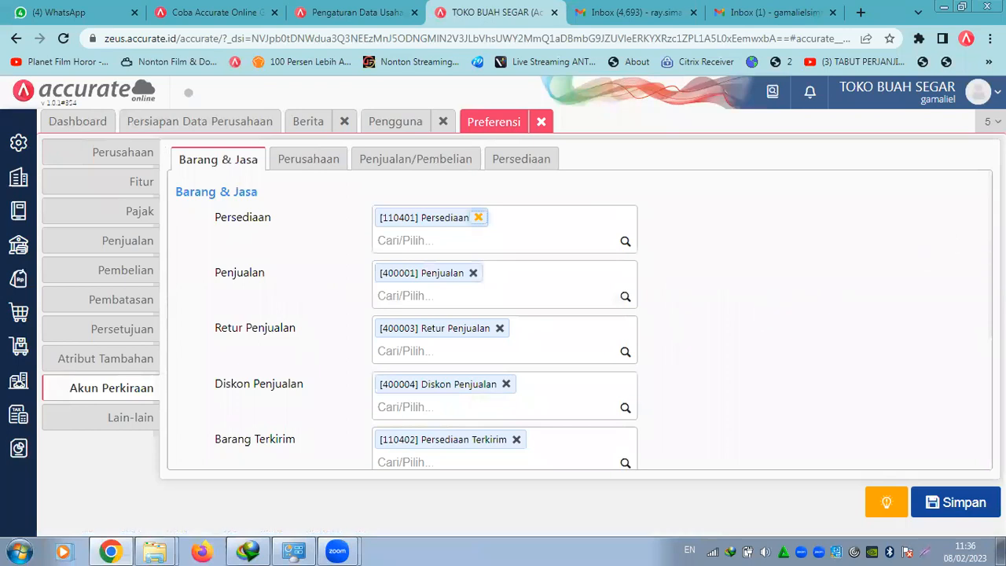
pyautogui.scroll(-3, 504, 331)
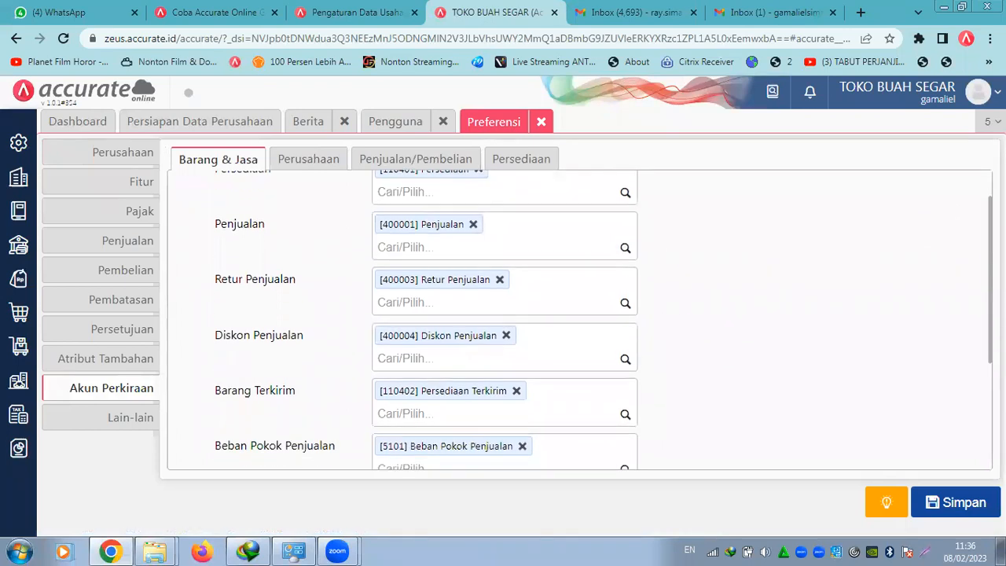
pyautogui.scroll(3, 982, 165)
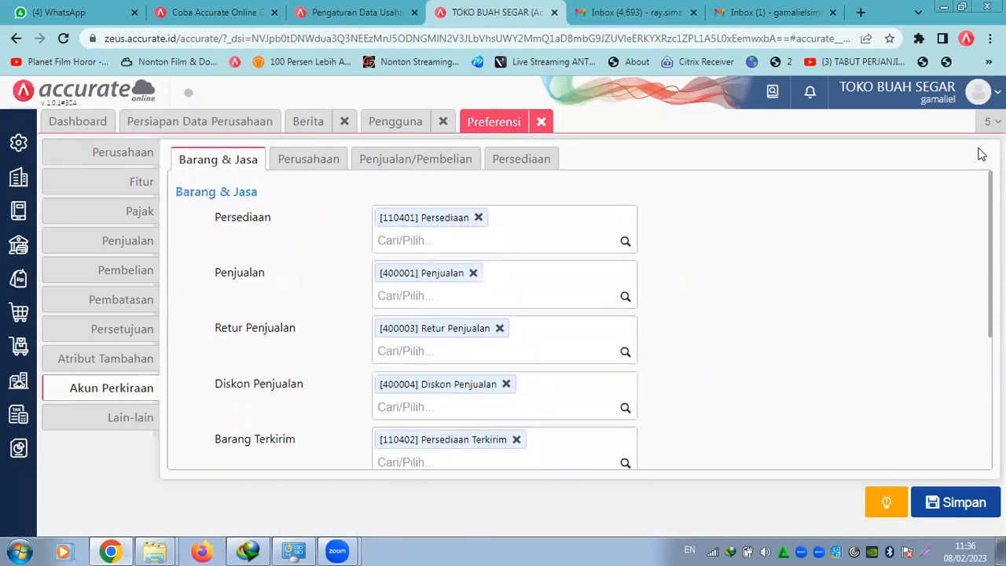
pyautogui.click(342, 160)
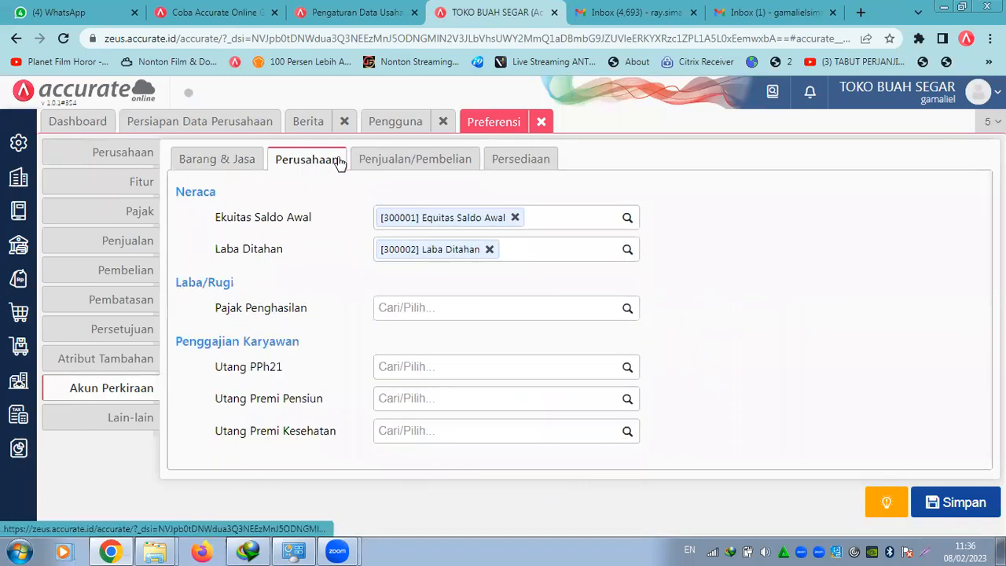
pyautogui.click(402, 160)
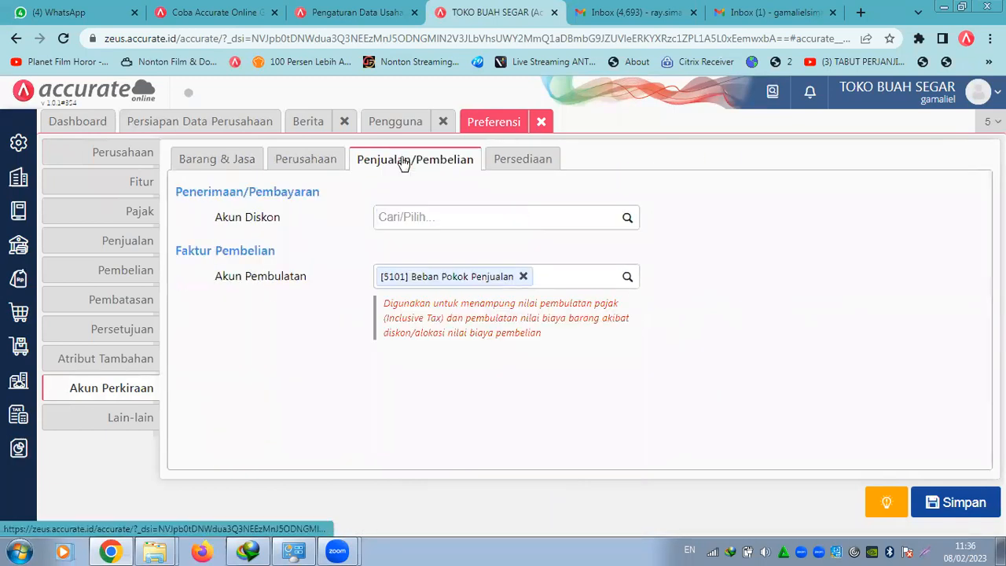
pyautogui.click(524, 161)
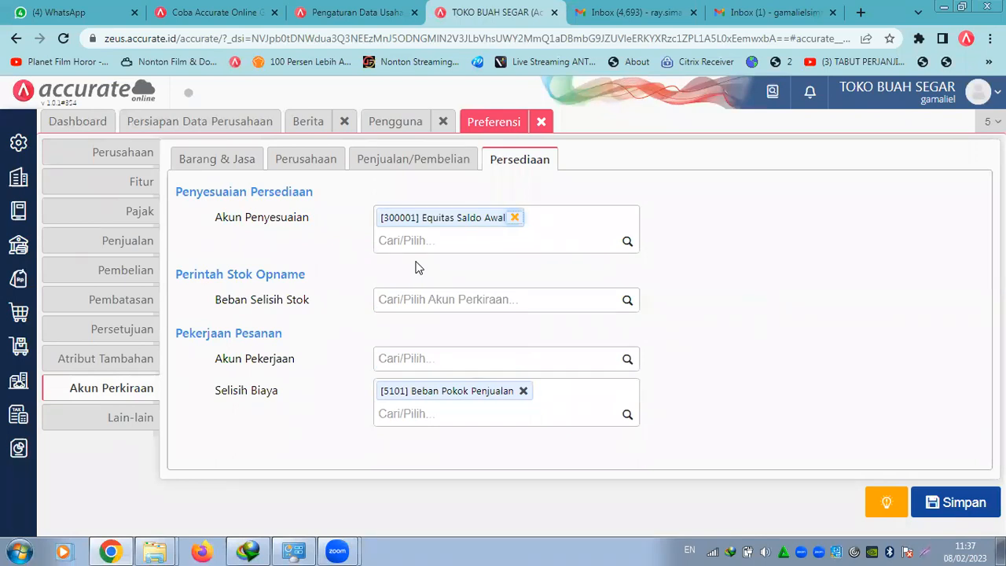
pyautogui.click(21, 288)
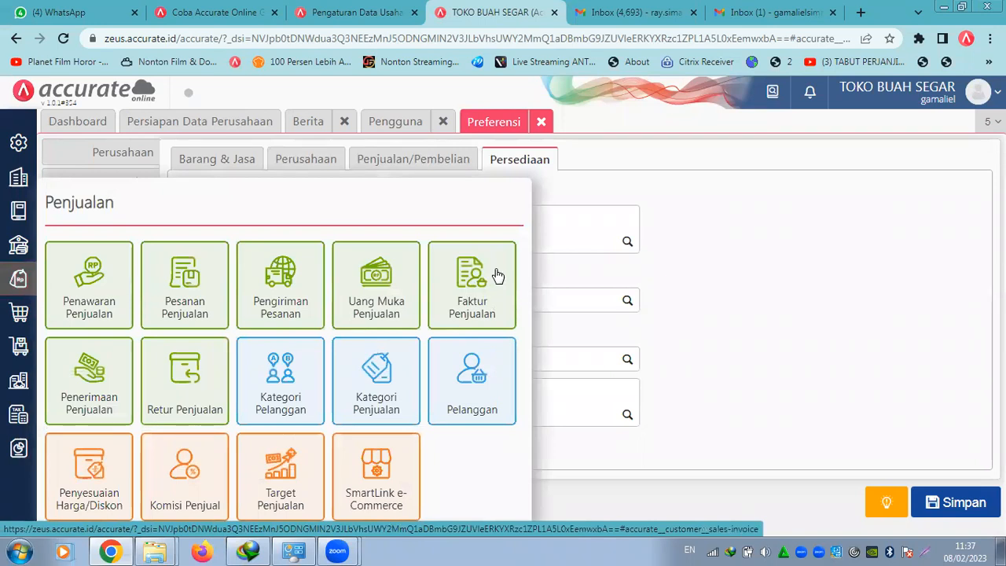
# Review the Perusahaan and Barang & Jasa default accounts, then bring up the Buku Besar menu
pyautogui.click(123, 163)
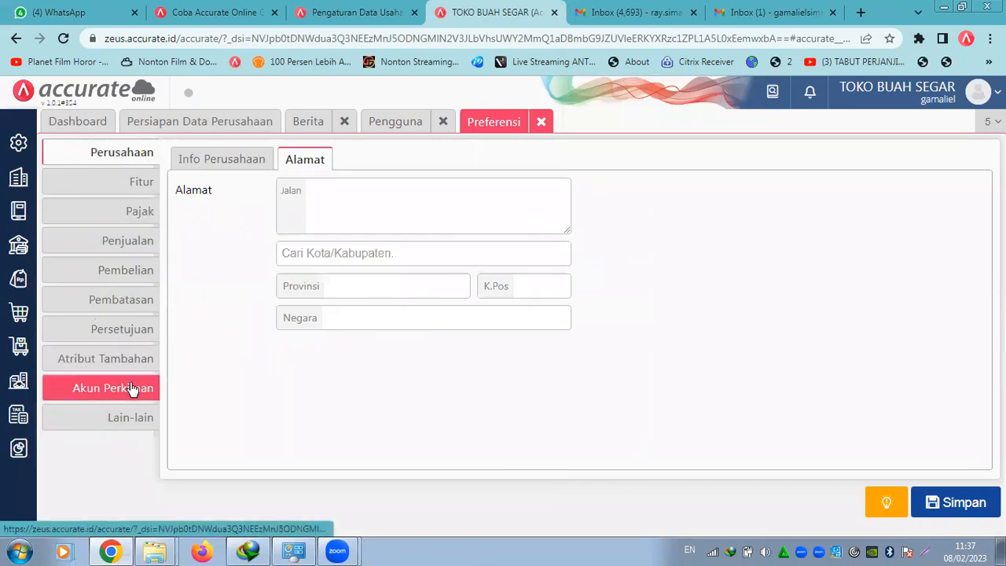
pyautogui.click(134, 388)
pyautogui.click(255, 159)
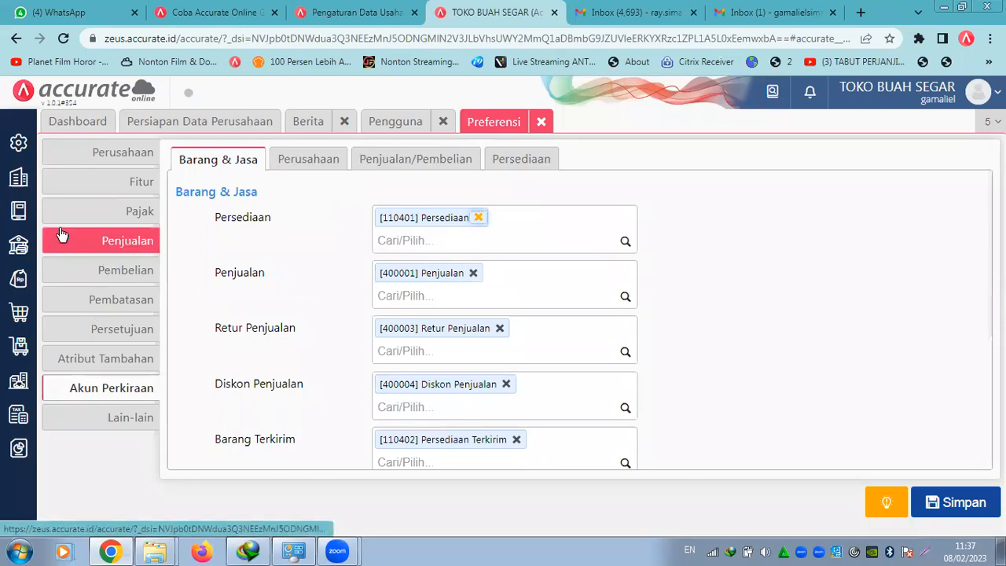
pyautogui.click(19, 213)
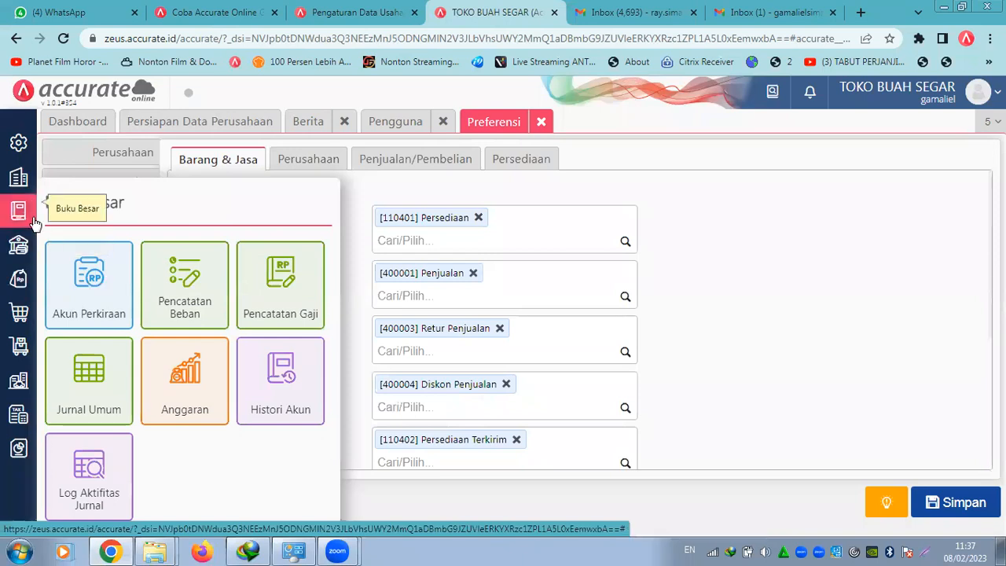
# Open Akun Perkiraan, showing a blank Kas & Bank account form in Indonesian Rupiah
pyautogui.click(103, 294)
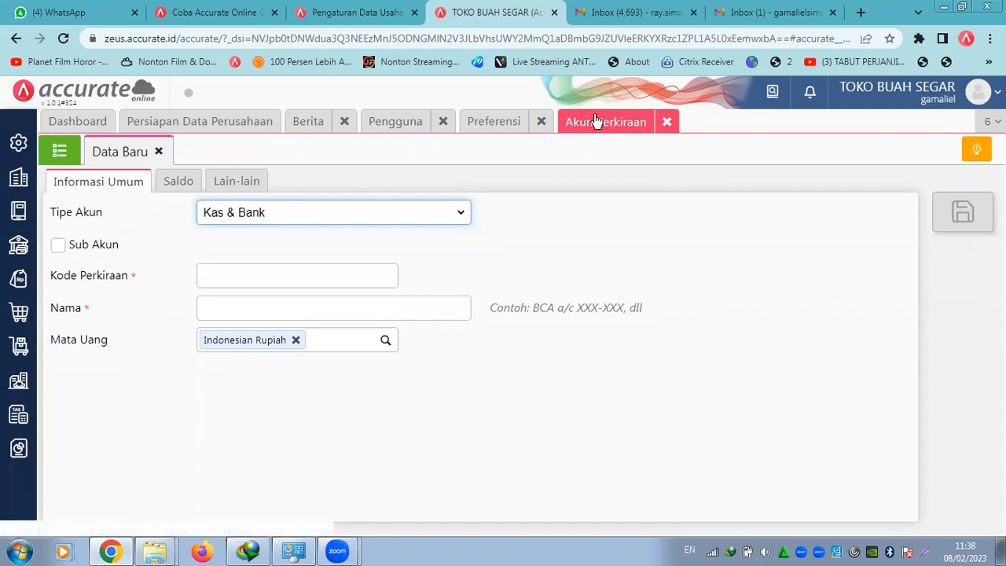
# Rename account 110102 from Bank to Bank BCA, save it, and return to the account list
pyautogui.click(59, 151)
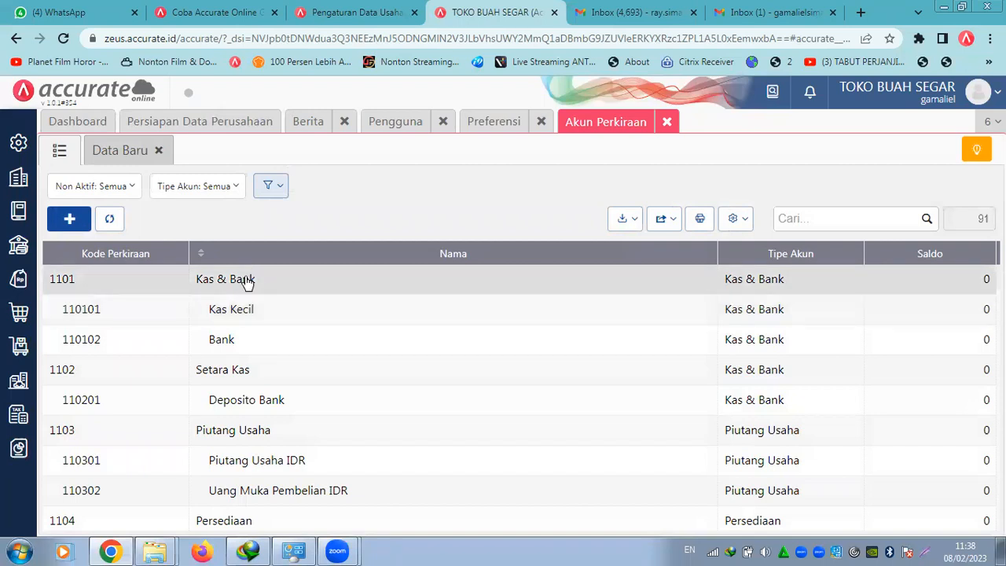
pyautogui.doubleClick(244, 342)
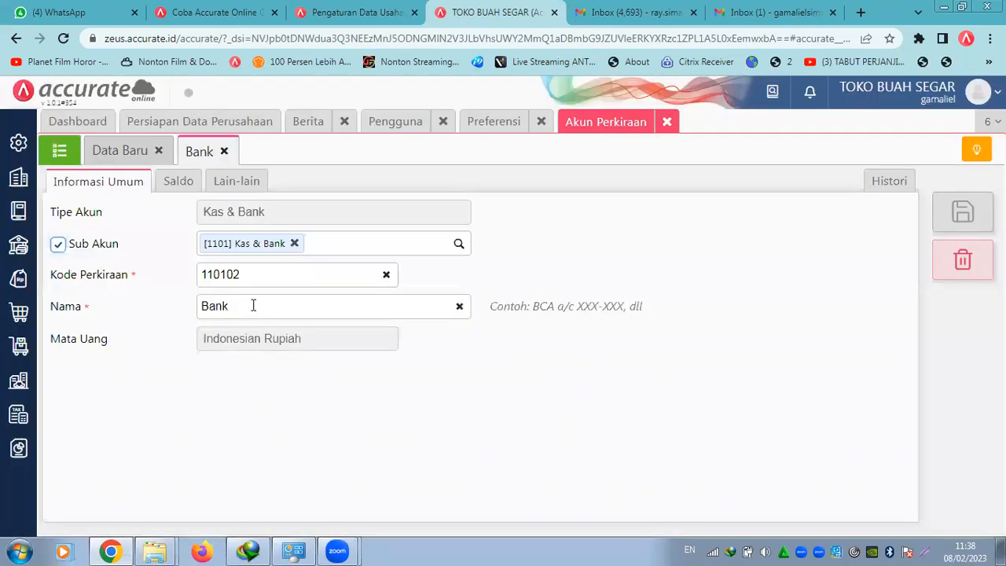
pyautogui.click(253, 306)
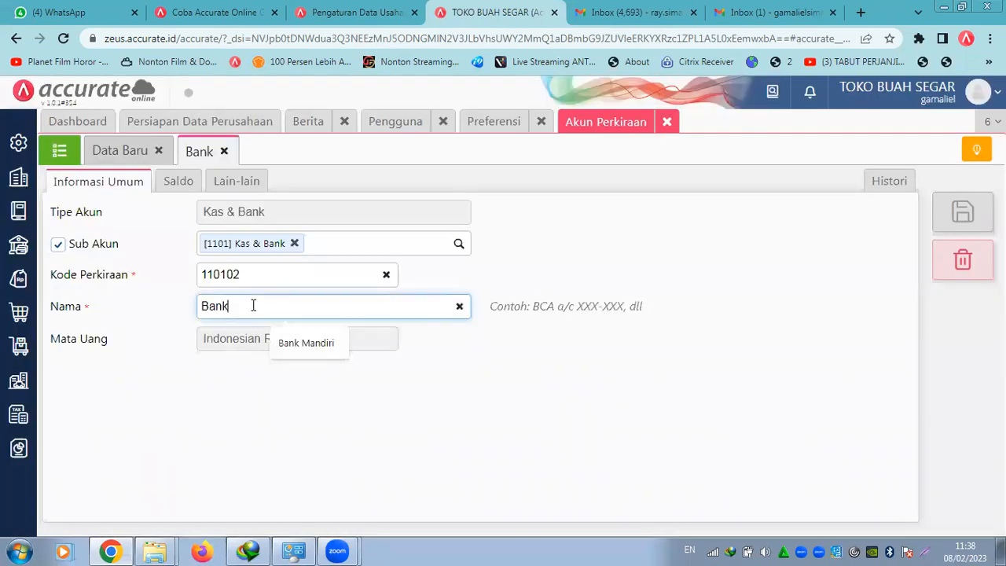
pyautogui.write('BCA')
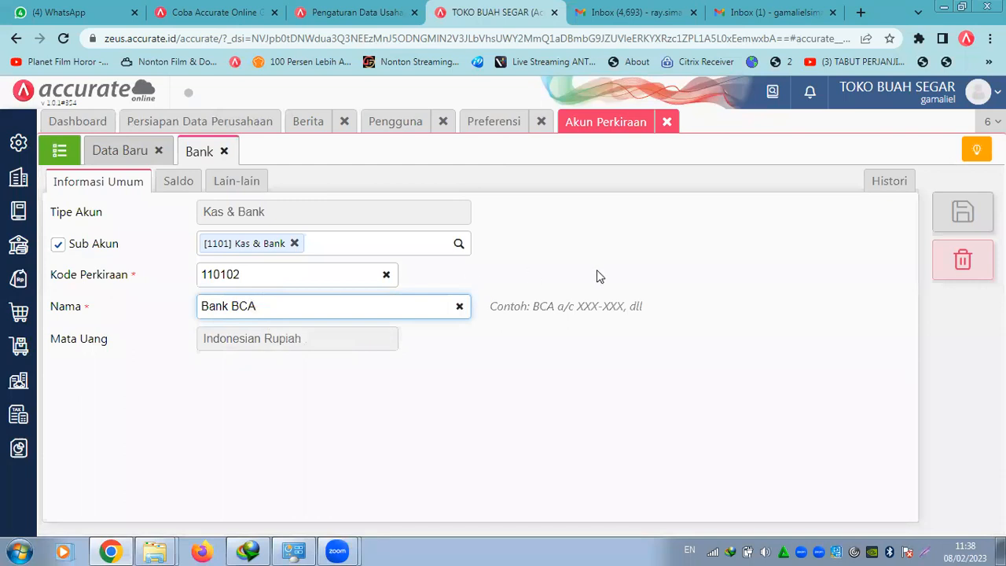
pyautogui.click(965, 213)
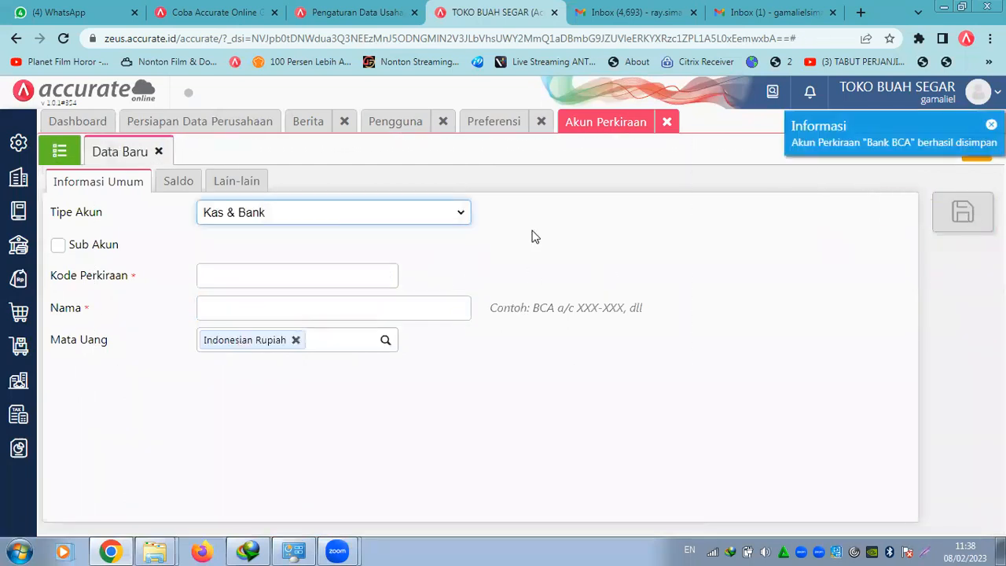
pyautogui.click(61, 160)
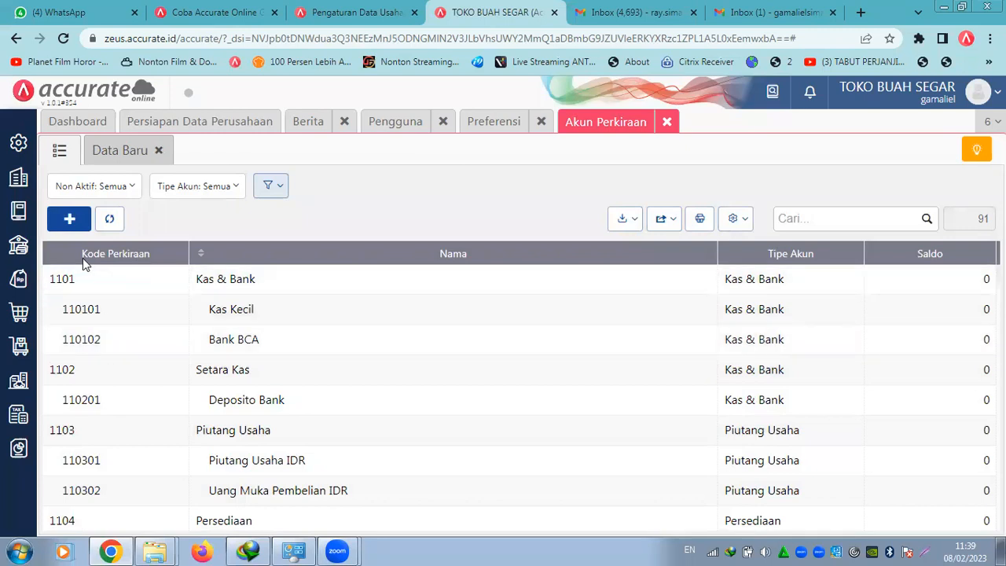
# Create account 110103 BANK MANDIRI as a sub-account of [1101] Kas & Bank and save it
pyautogui.click(72, 219)
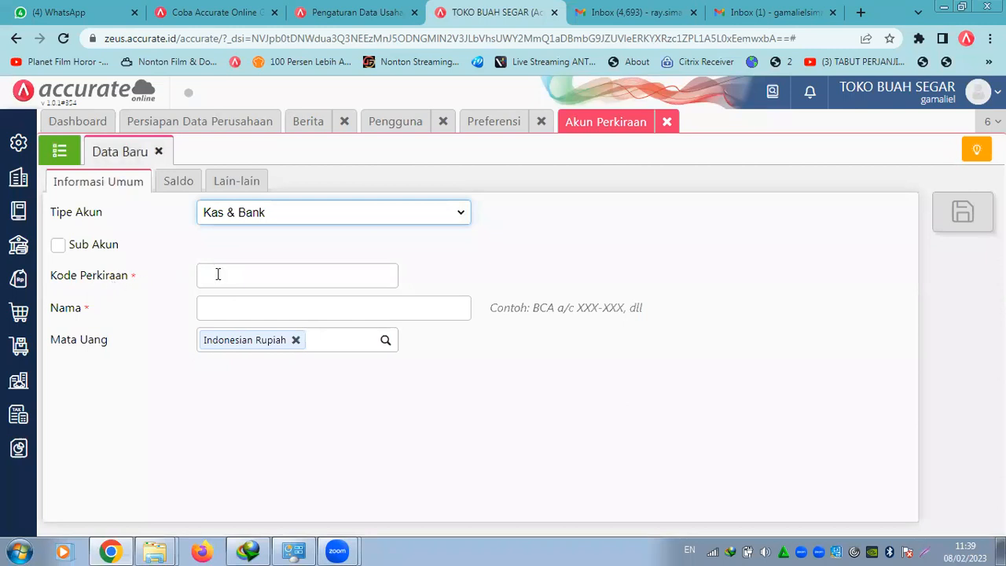
pyautogui.click(218, 275)
pyautogui.write('11')
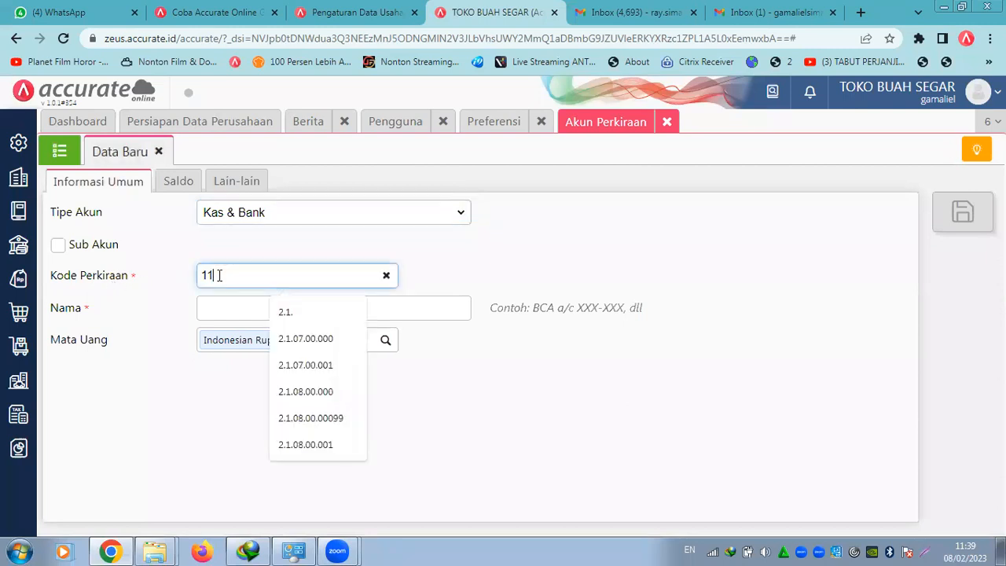
pyautogui.write('0103')
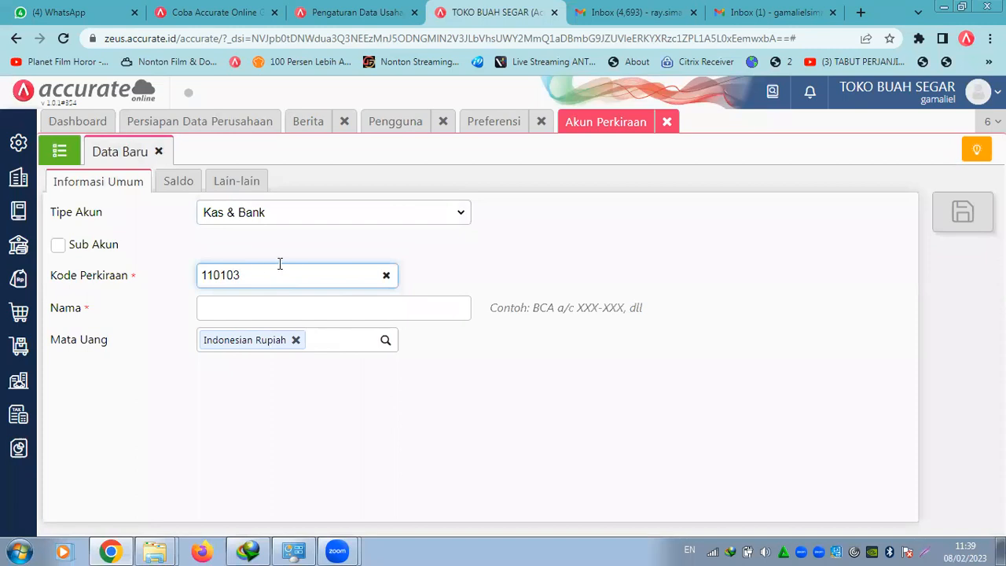
pyautogui.click(256, 309)
pyautogui.write('BANK MANDIRI')
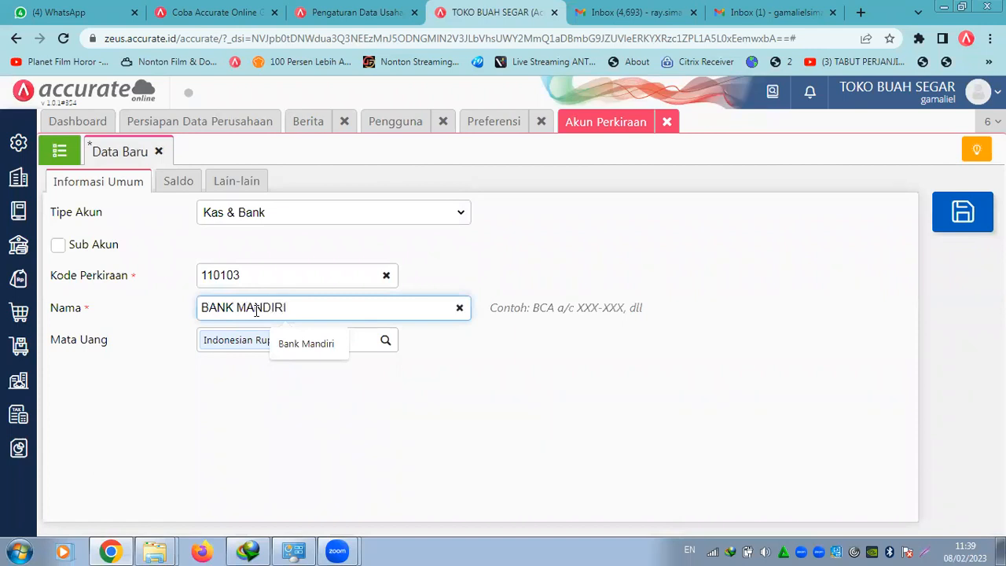
pyautogui.click(63, 250)
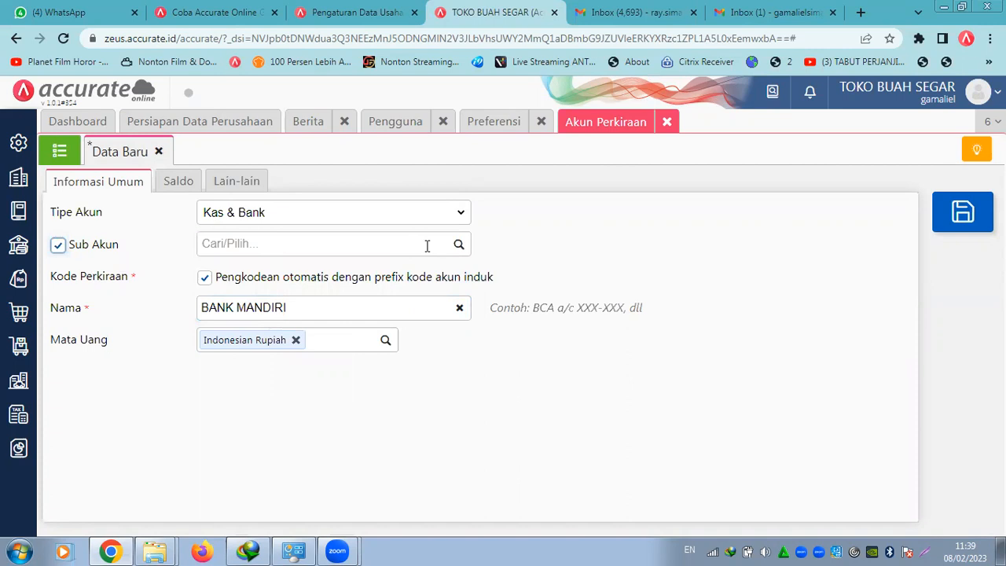
pyautogui.click(459, 245)
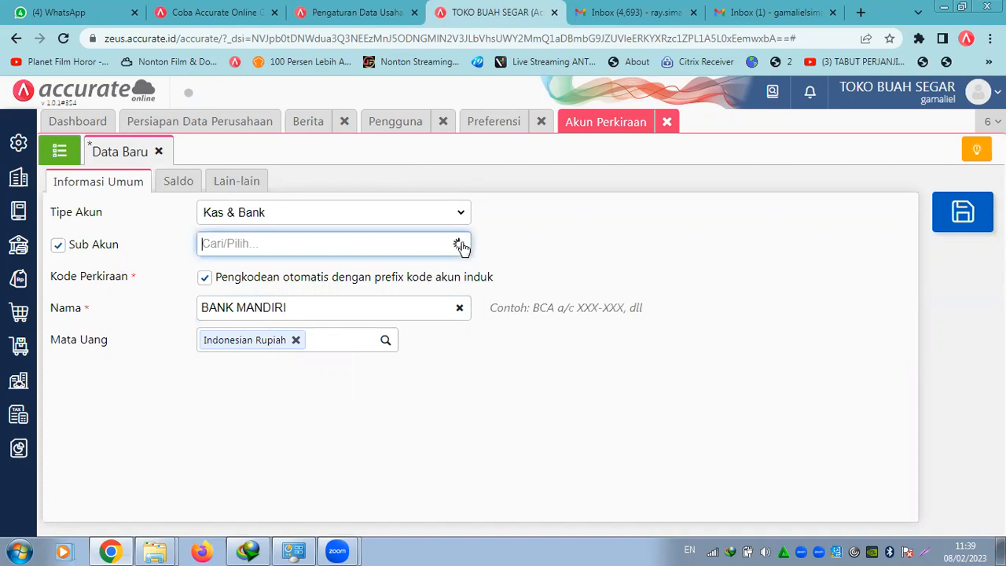
pyautogui.click(377, 280)
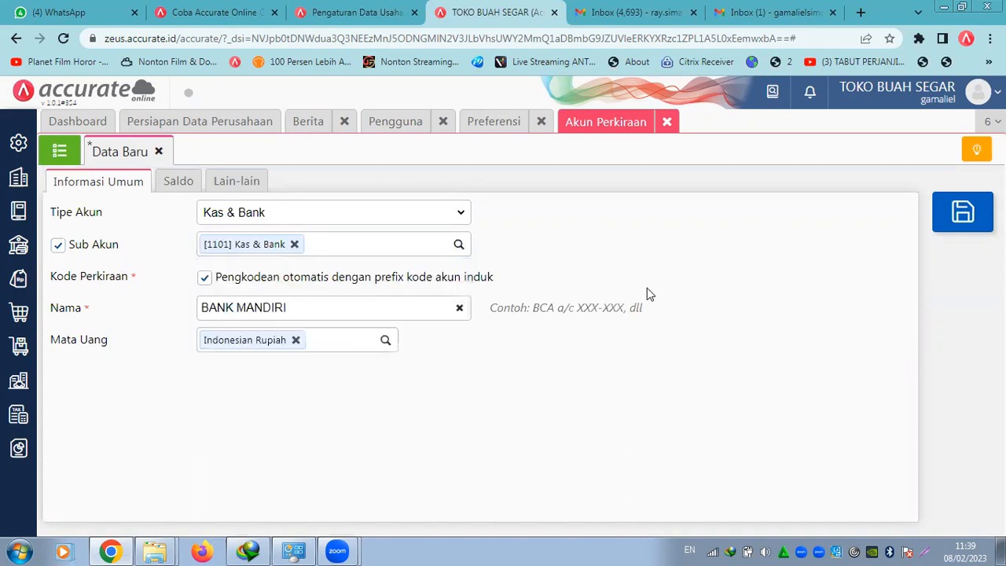
pyautogui.click(972, 221)
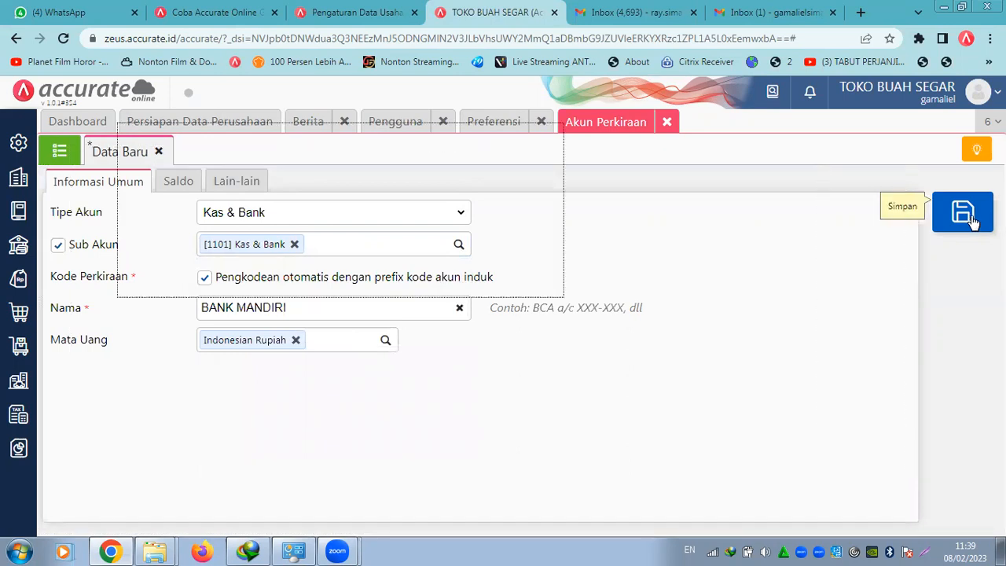
pyautogui.click(56, 161)
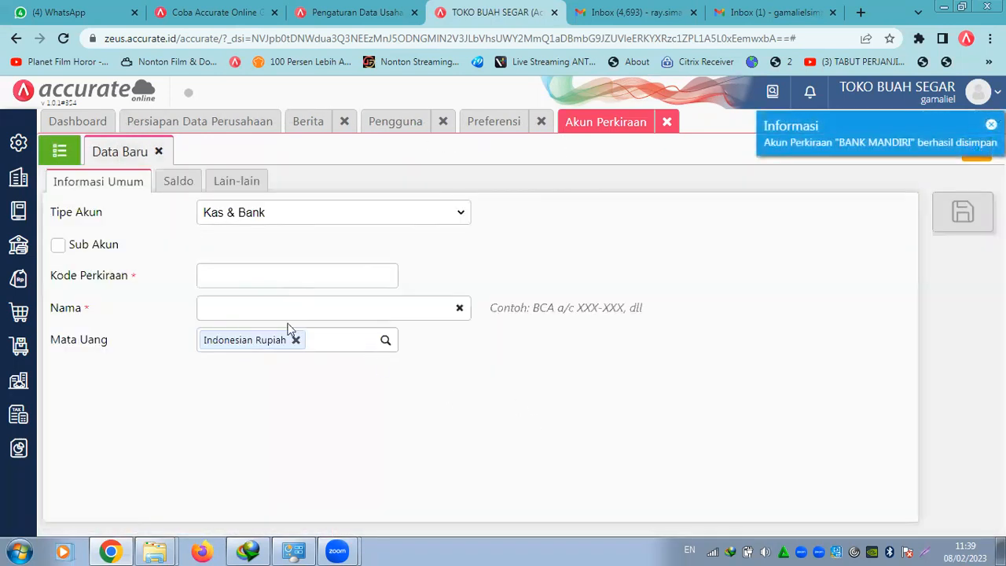
# Show the Akun Perkiraan list with 110103 BANK MANDIRI under Kas & Bank, briefly viewing the Buku Besar panel
pyautogui.click(51, 154)
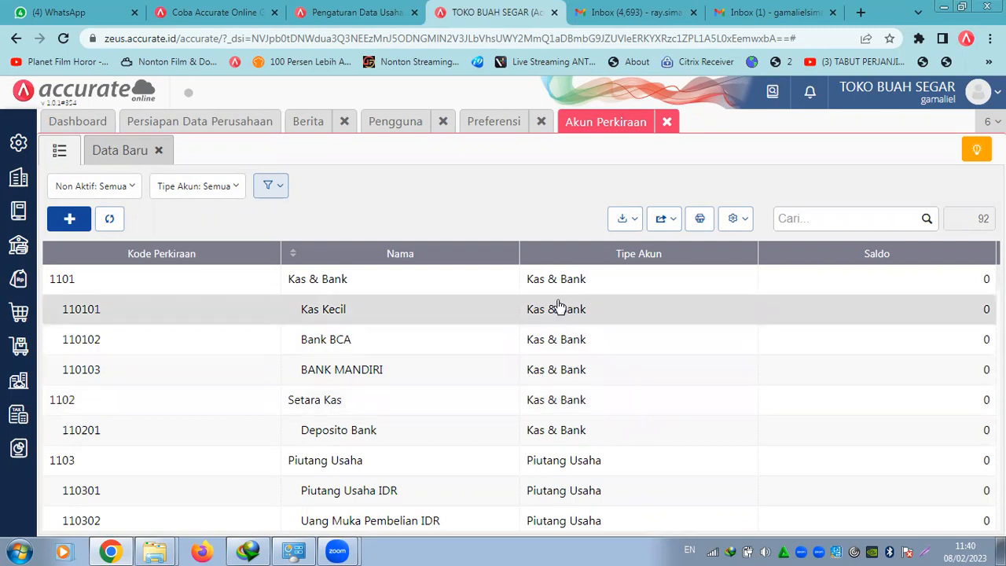
pyautogui.moveTo(558, 307); pyautogui.dragTo(176, 283)
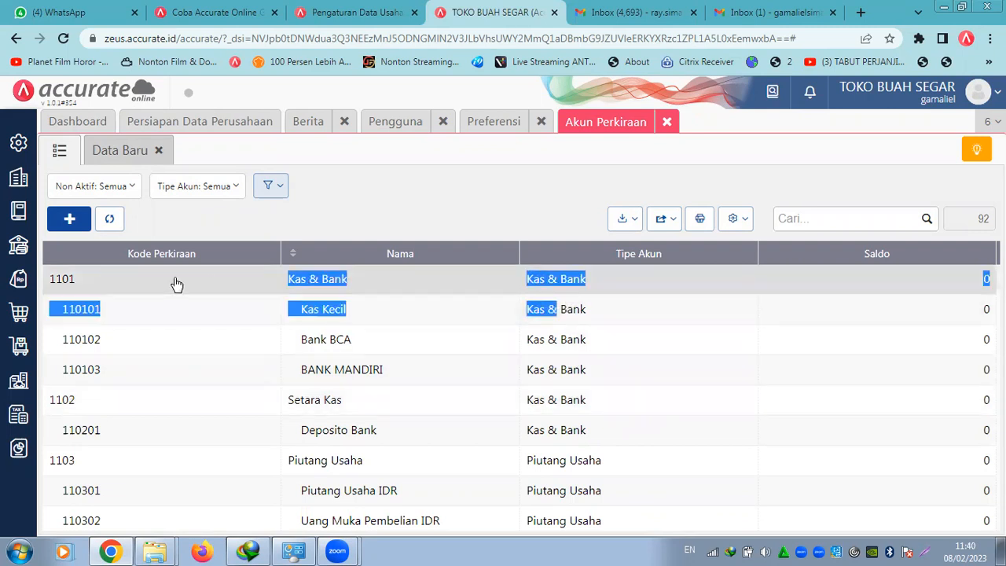
pyautogui.click(18, 228)
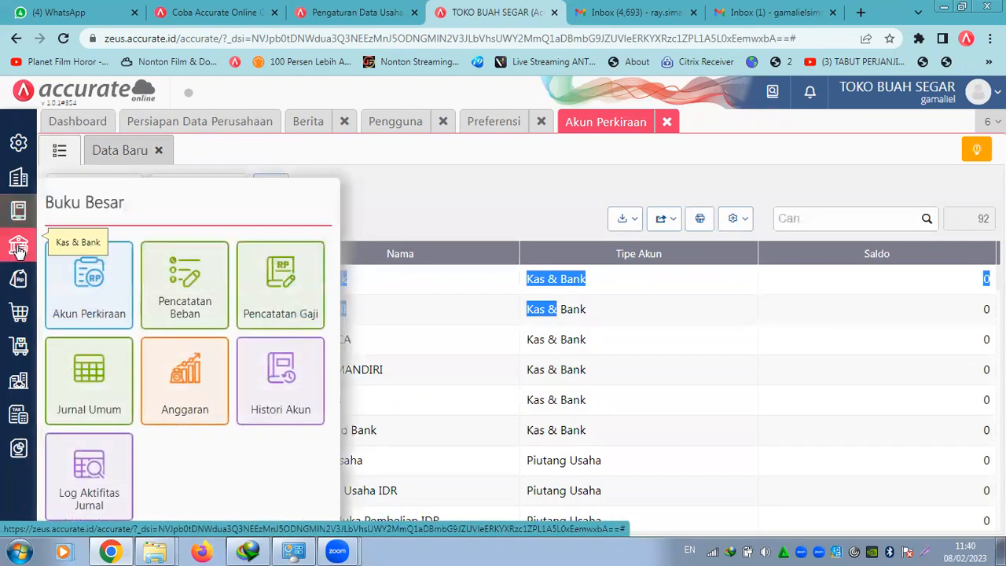
pyautogui.click(476, 198)
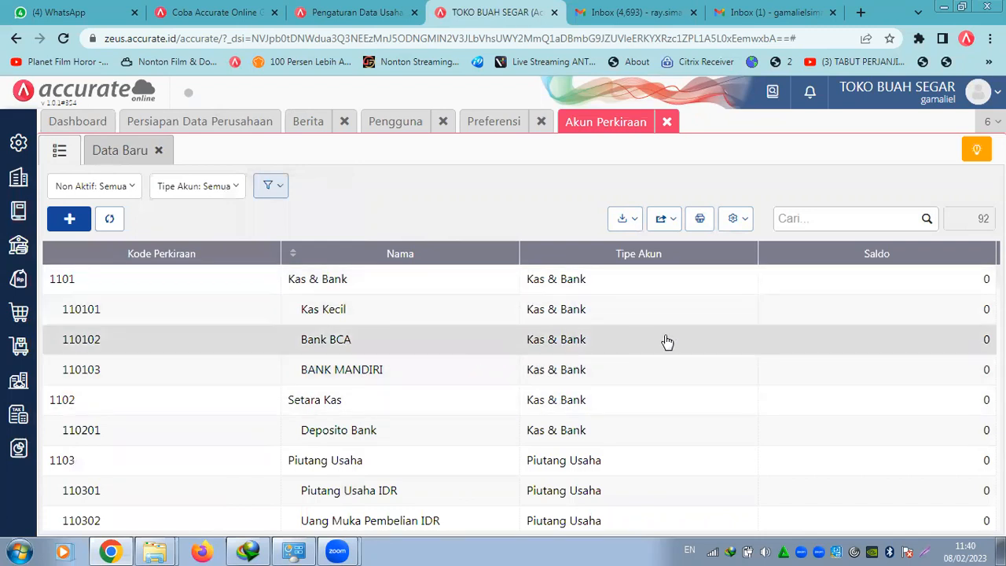
# Give Bank BCA an opening balance of 100.000.000 dated 31/12/2022 and return to the account list
pyautogui.doubleClick(339, 345)
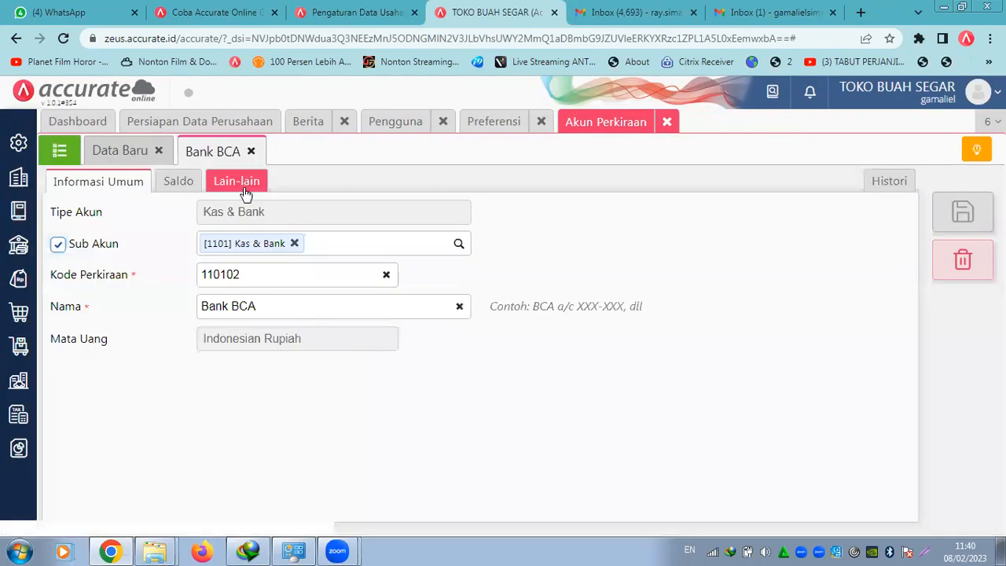
pyautogui.click(179, 182)
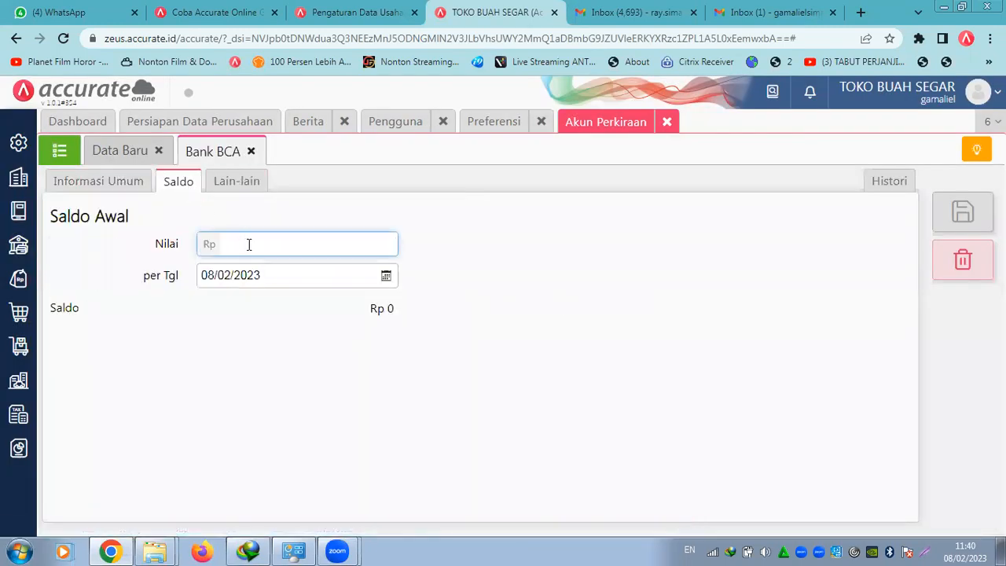
pyautogui.write('10.000.000')
pyautogui.click(386, 276)
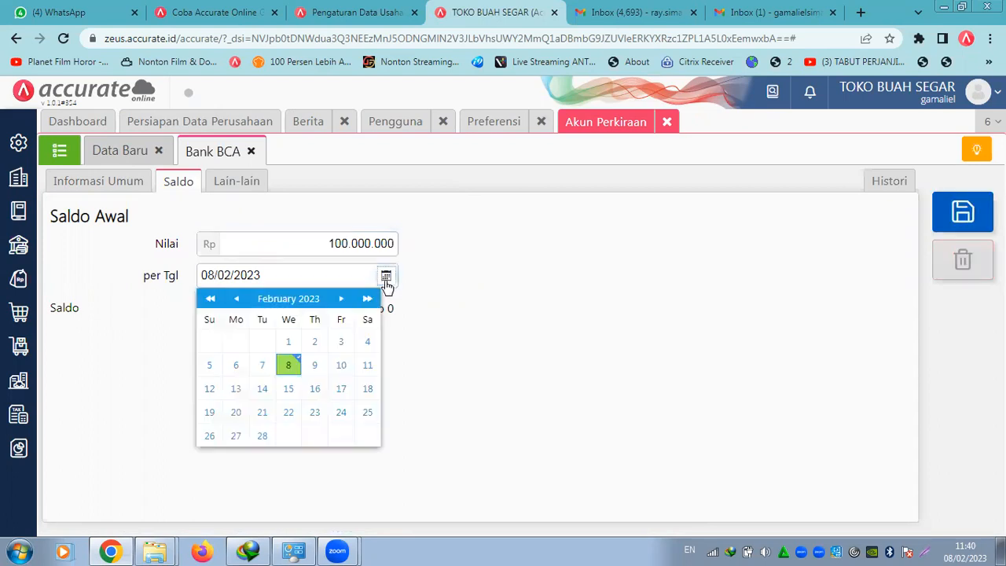
pyautogui.click(236, 299)
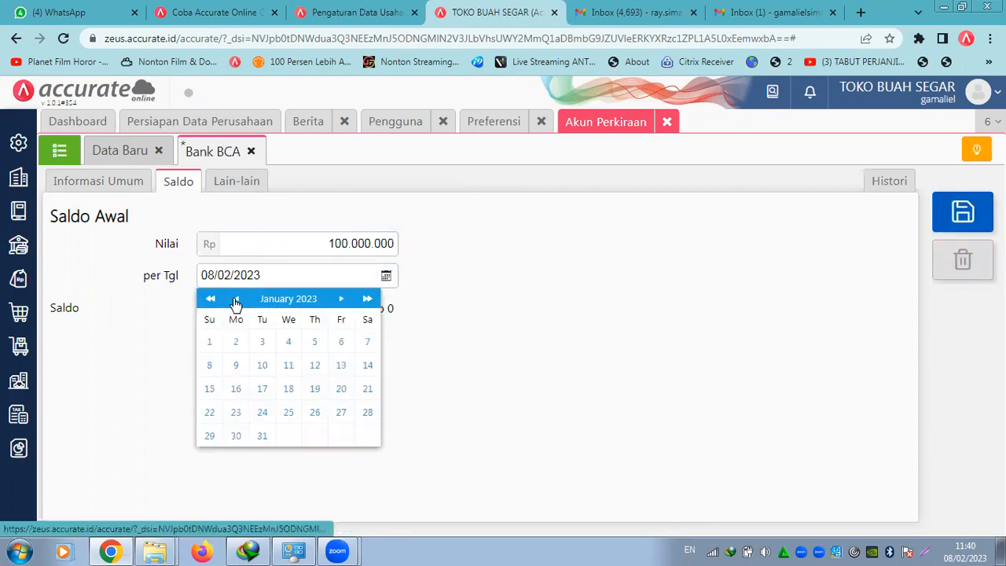
pyautogui.click(236, 298)
pyautogui.click(368, 437)
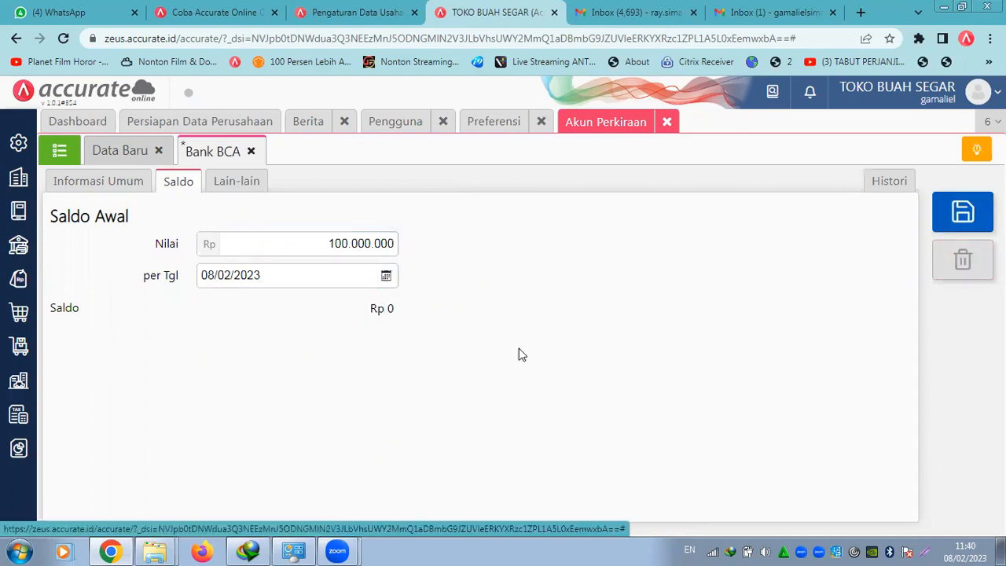
pyautogui.click(957, 206)
pyautogui.click(59, 151)
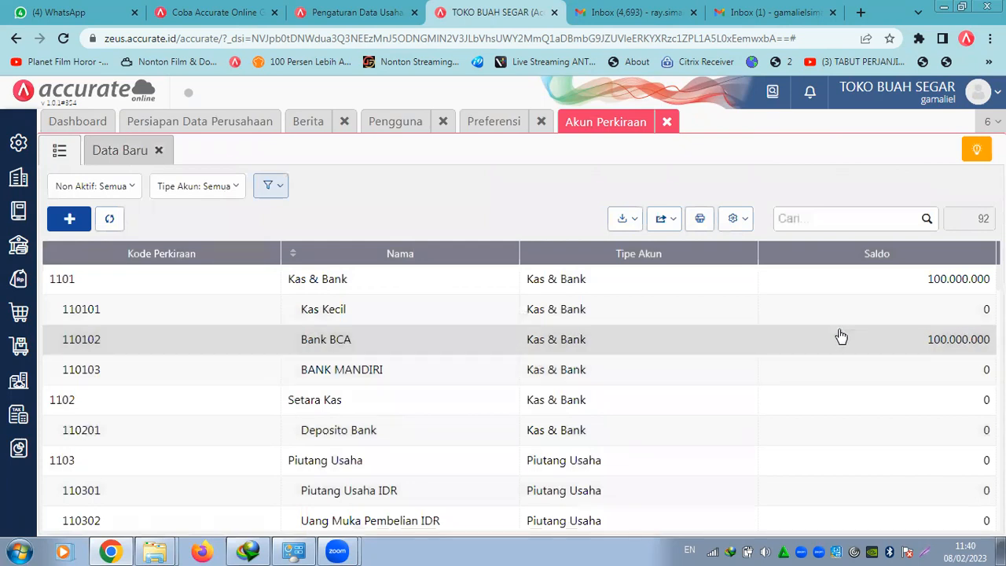
# Edit Bank BCA's opening balance from 100.000.000 to 50.000.000 and save it
pyautogui.click(841, 339)
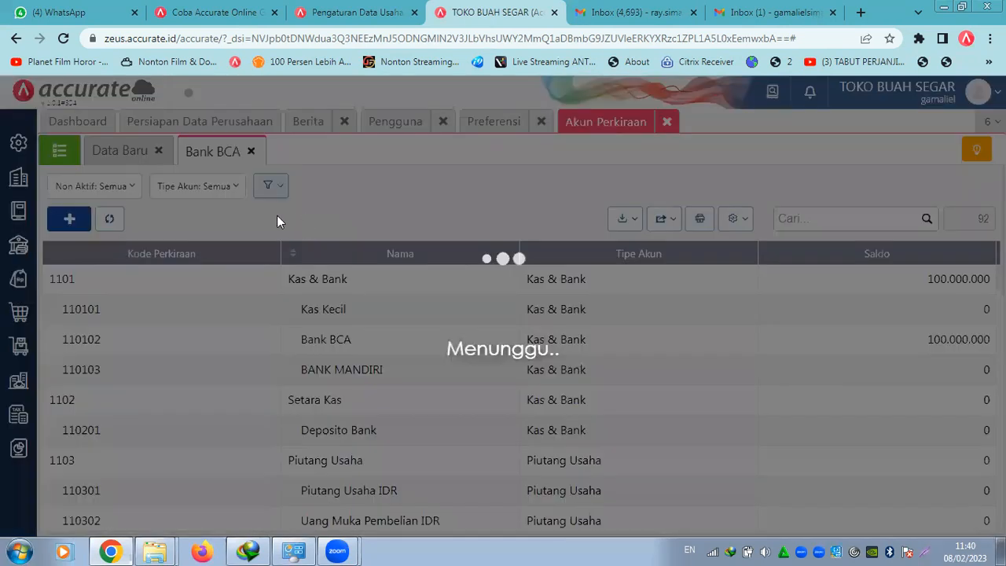
pyautogui.click(189, 185)
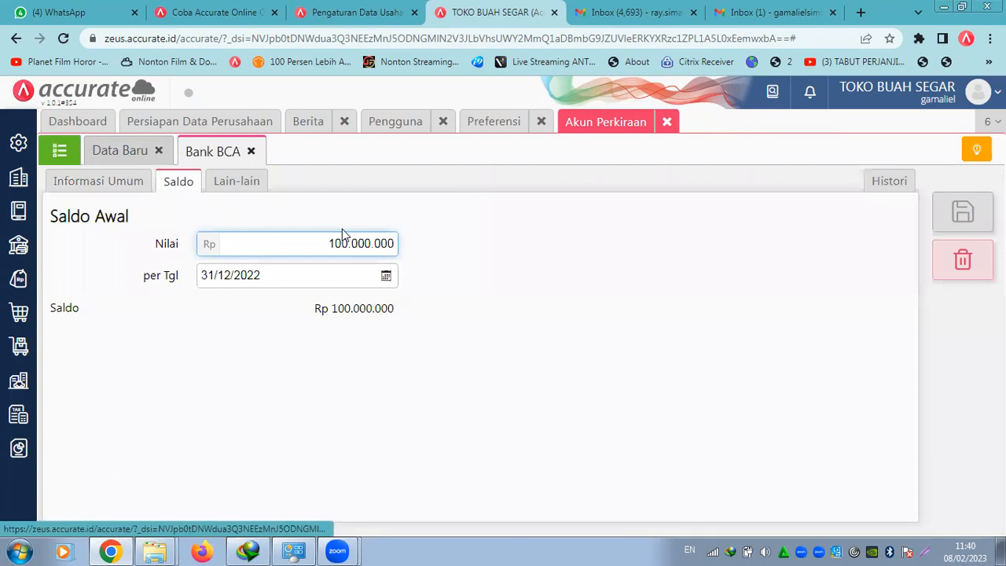
pyautogui.moveTo(330, 243); pyautogui.dragTo(350, 243)
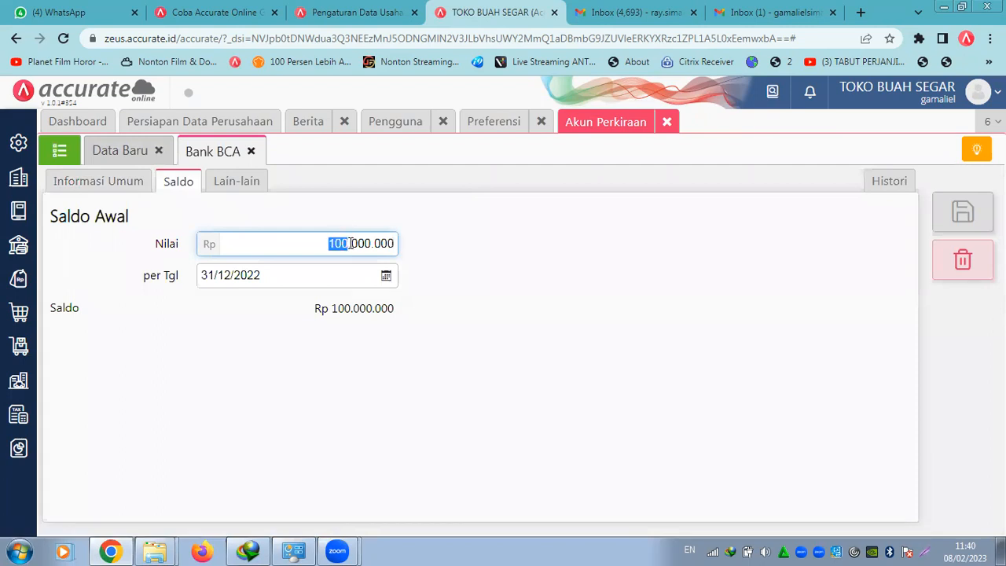
pyautogui.write('50')
pyautogui.click(962, 214)
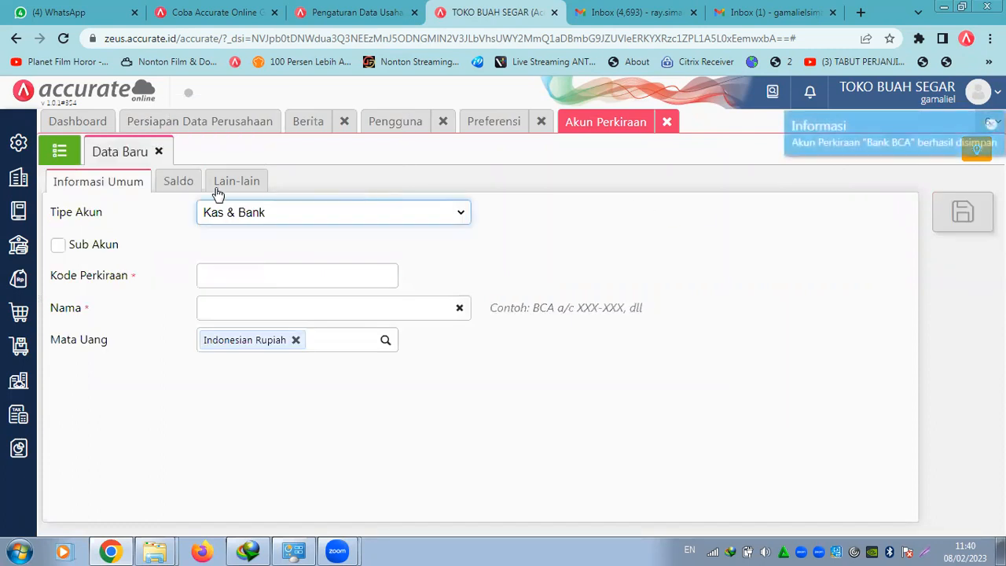
pyautogui.click(69, 158)
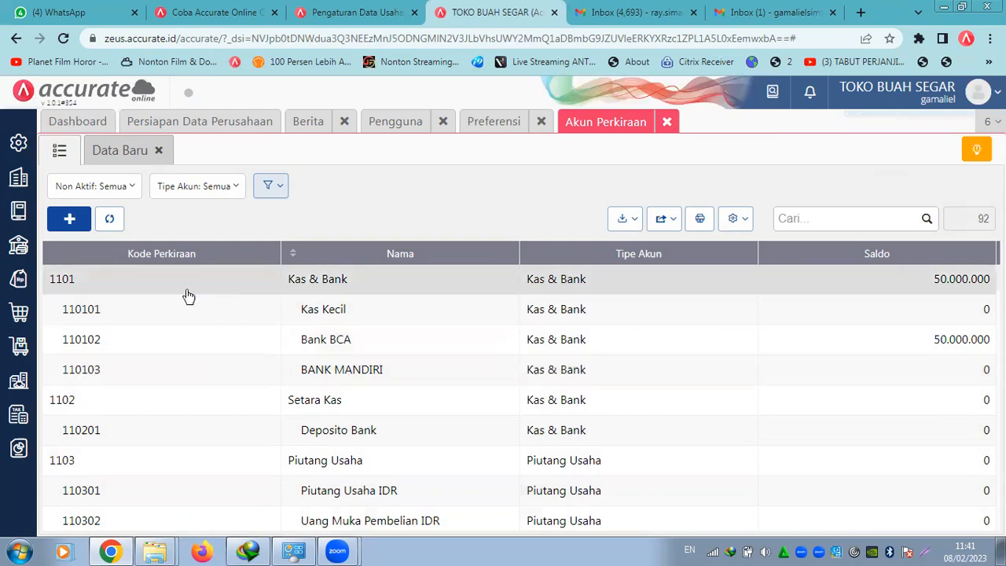
# Filter the accounts to Piutang Usaha type and open 110301 Piutang Usaha IDR
pyautogui.click(225, 187)
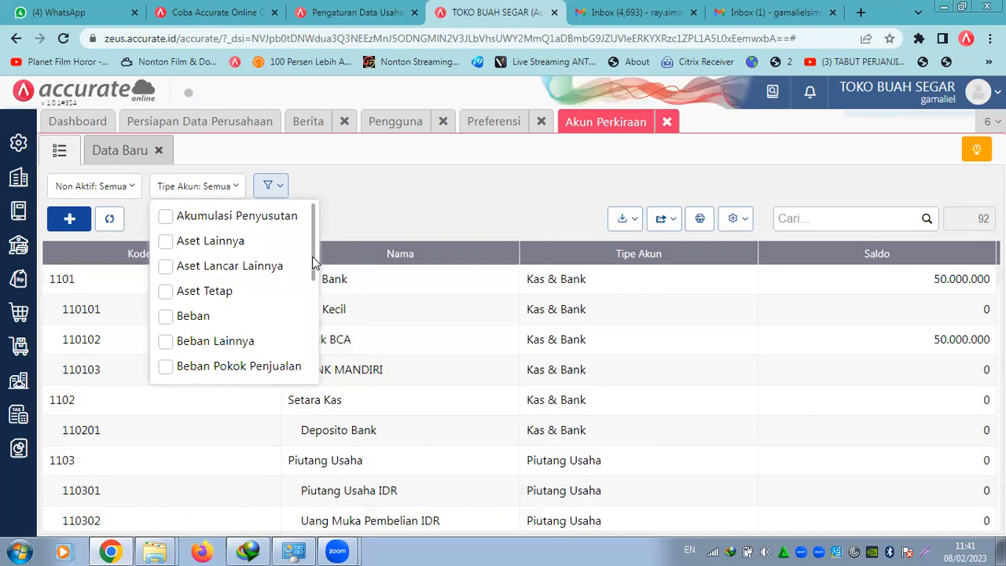
pyautogui.moveTo(314, 257); pyautogui.dragTo(314, 373)
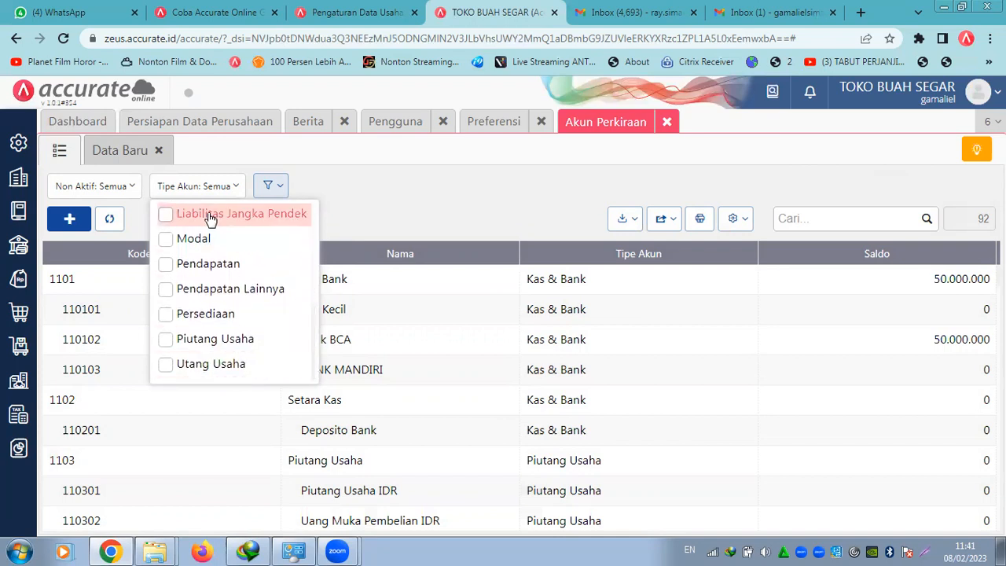
pyautogui.click(173, 339)
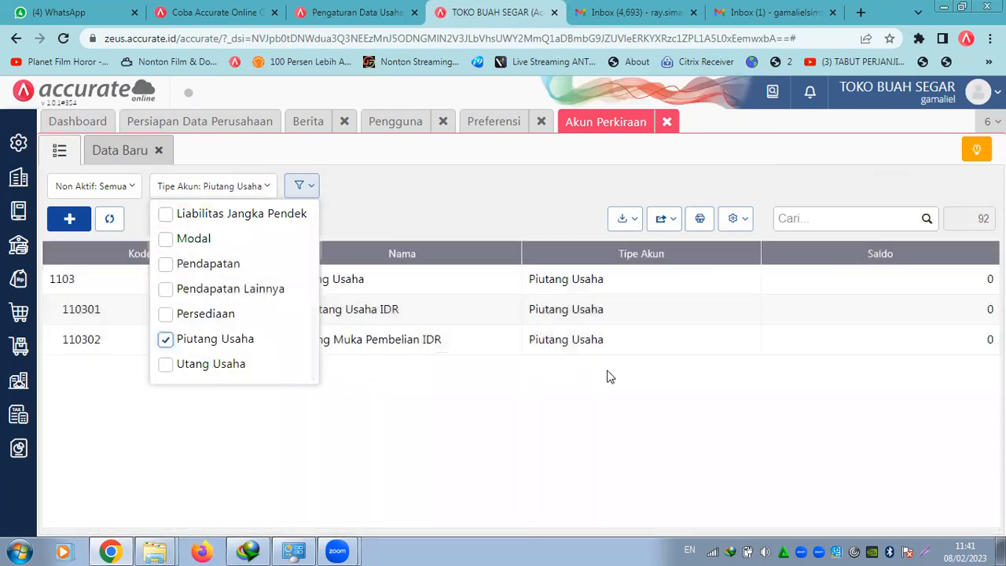
pyautogui.click(499, 407)
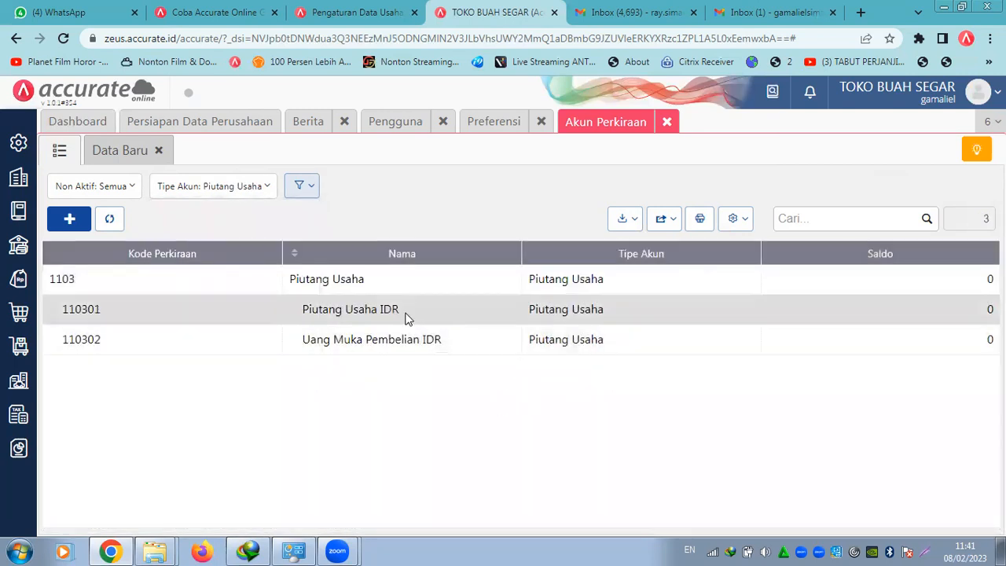
pyautogui.doubleClick(417, 315)
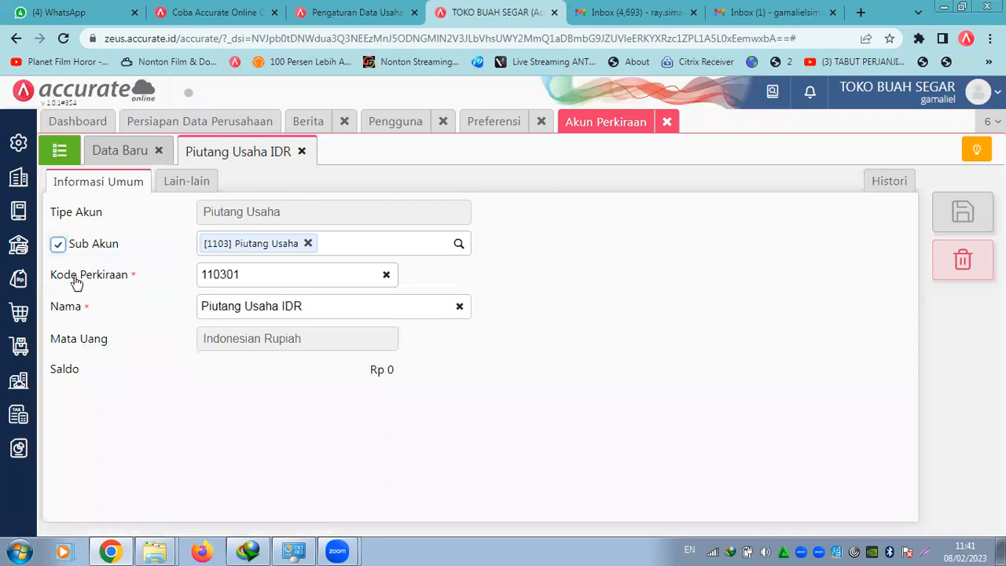
pyautogui.click(21, 292)
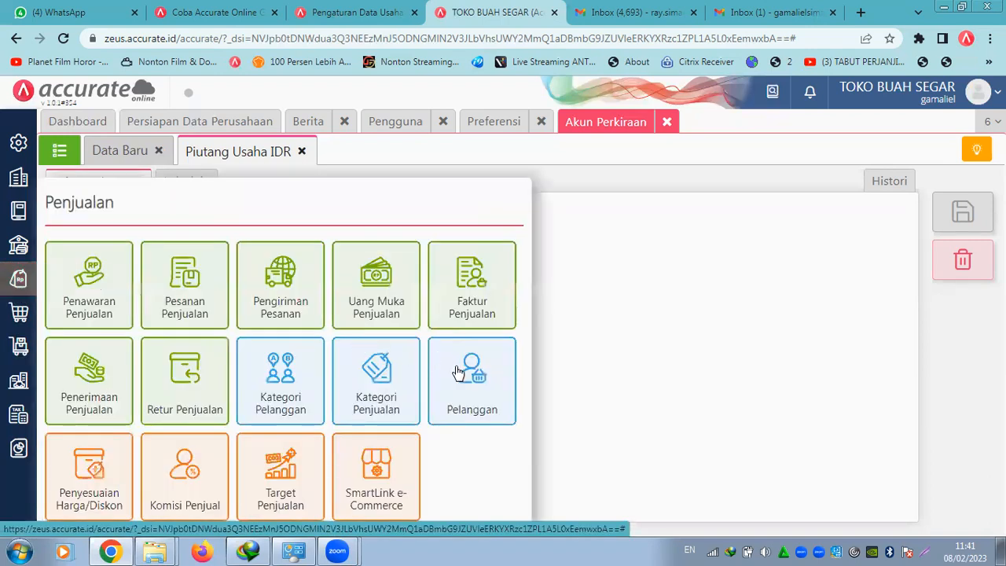
# Start a new Pelanggan record named PT ABC and view its Saldo Awal section
pyautogui.click(458, 372)
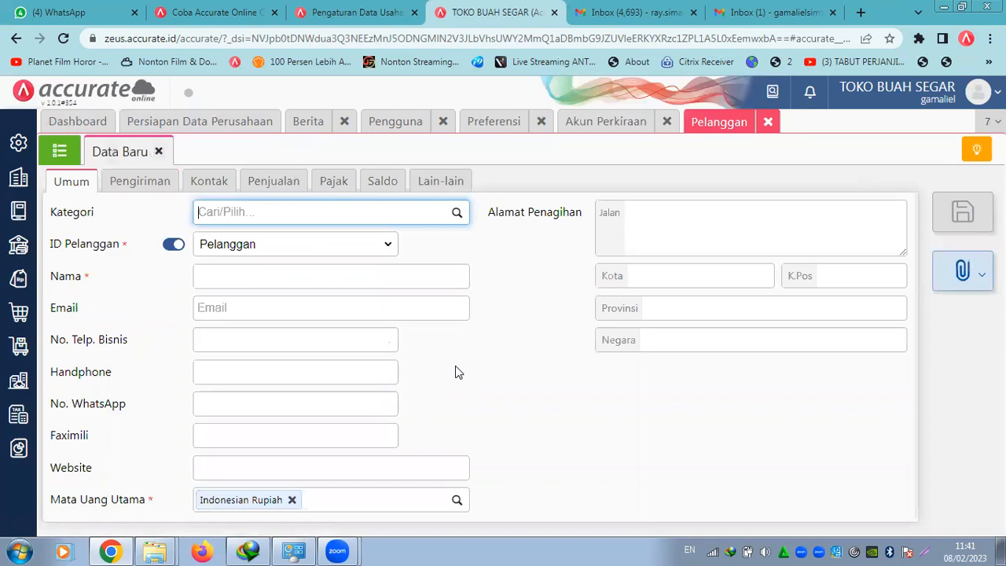
pyautogui.click(254, 275)
pyautogui.write('pt')
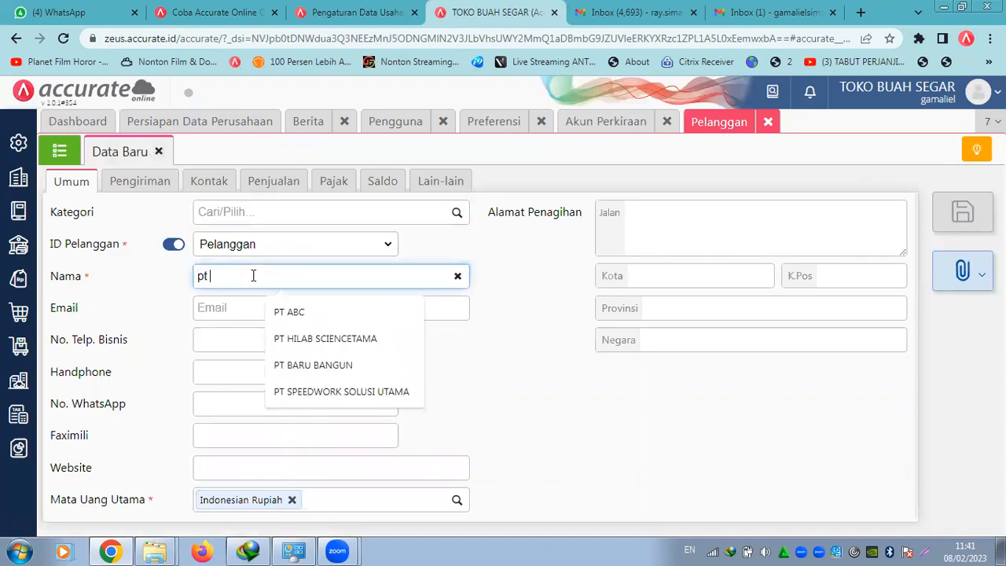
pyautogui.press('BackSpace')
pyautogui.press('BackSpace')
pyautogui.press('BackSpace')
pyautogui.write('P')
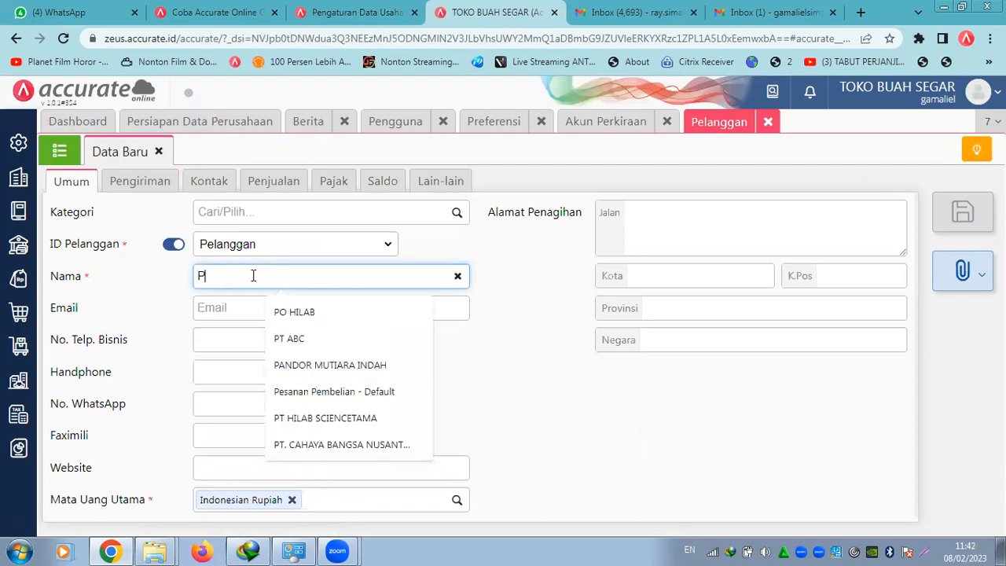
pyautogui.write('T ABC')
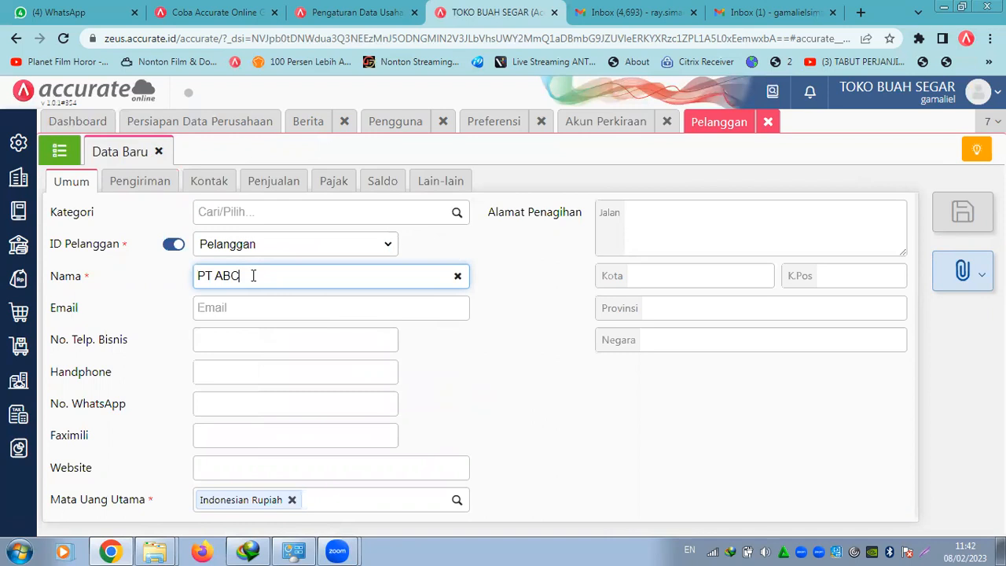
pyautogui.click(378, 183)
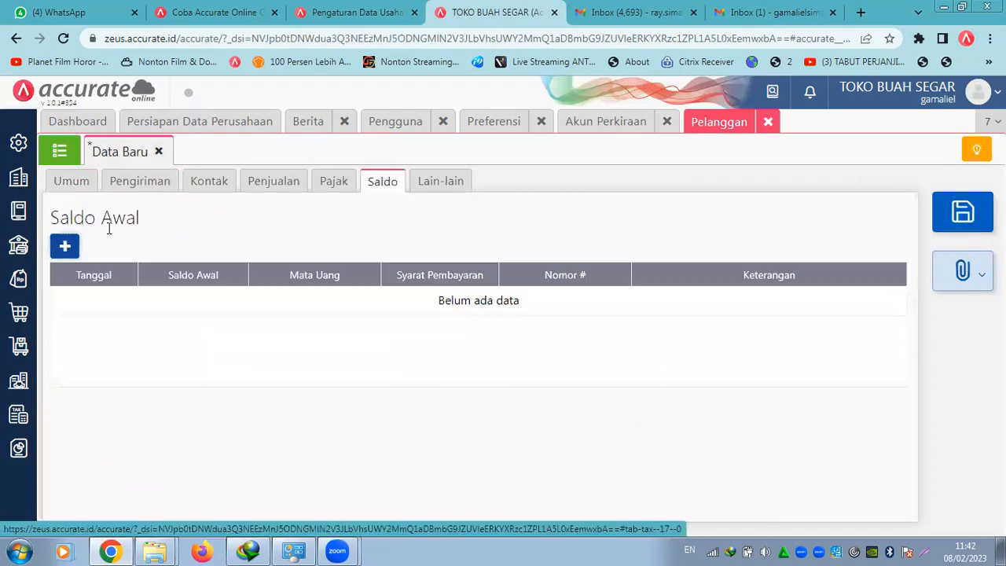
# Add a 1.500.000 opening balance with invoice number 0012 to PT ABC and save the customer
pyautogui.click(64, 248)
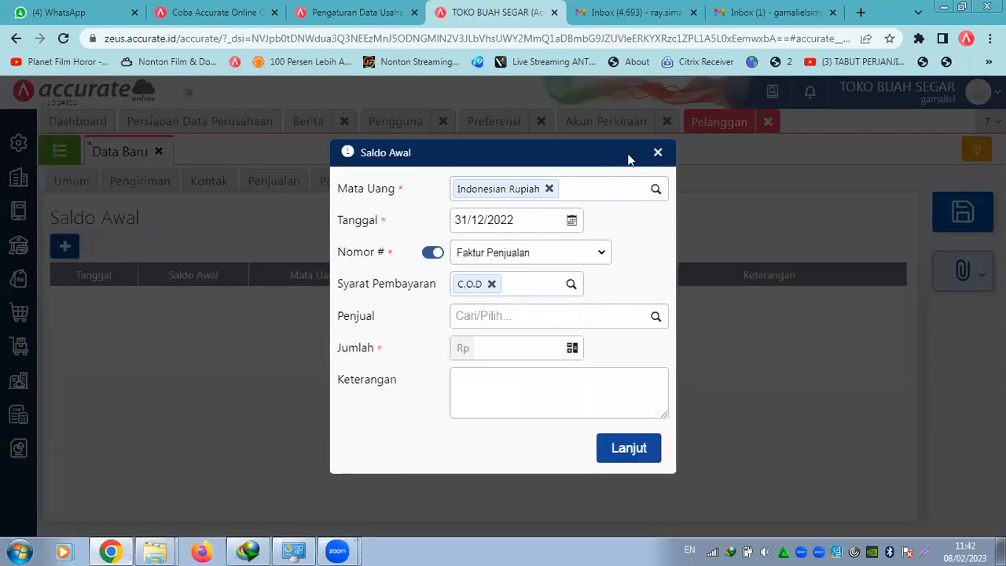
pyautogui.click(518, 344)
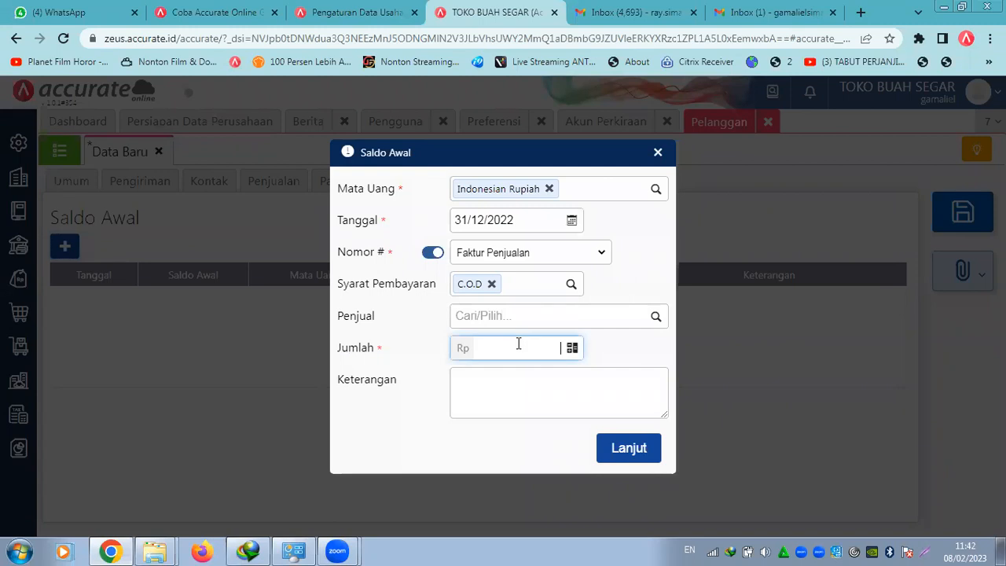
pyautogui.write('1.500.000')
pyautogui.click(438, 258)
pyautogui.click(510, 254)
pyautogui.write('0012')
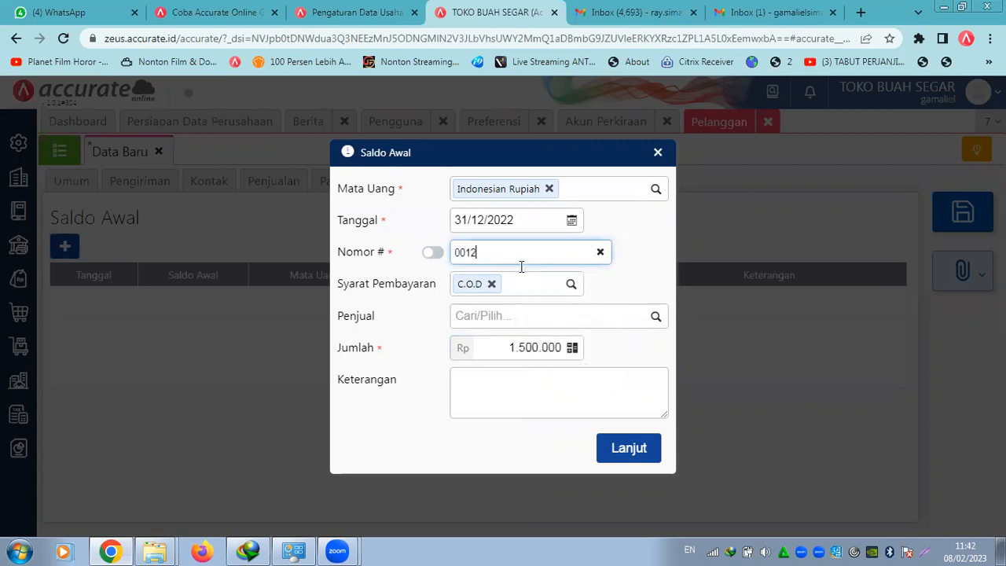
pyautogui.click(643, 452)
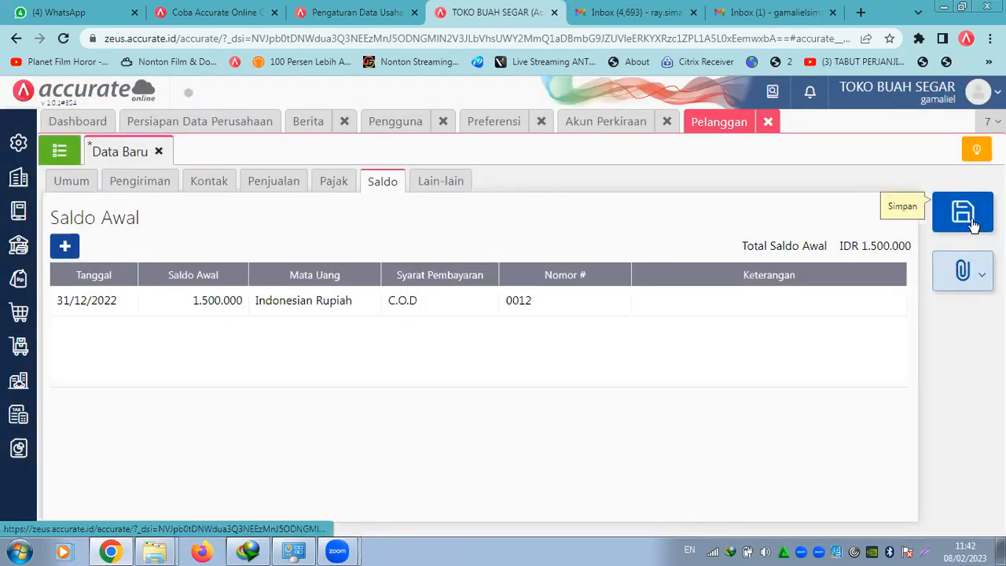
pyautogui.click(975, 225)
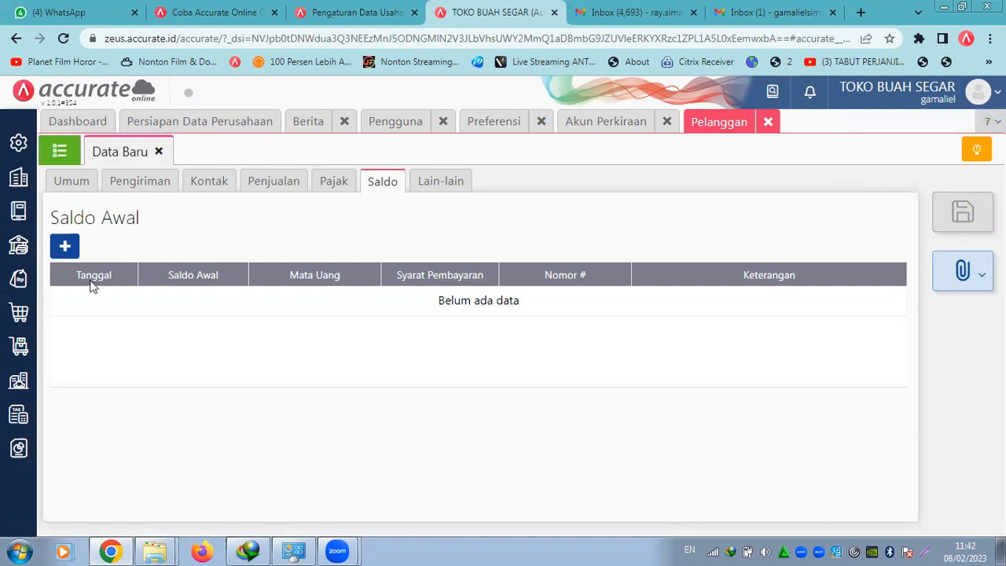
pyautogui.click(21, 281)
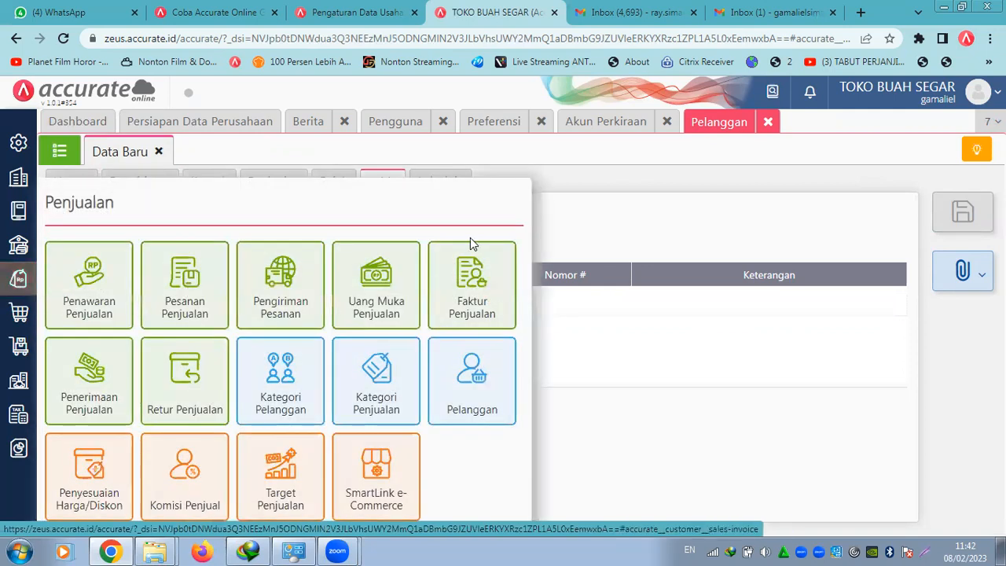
# Show the Faktur Penjualan list containing PT ABC's unpaid invoice 0012 for 1.500.000
pyautogui.click(495, 297)
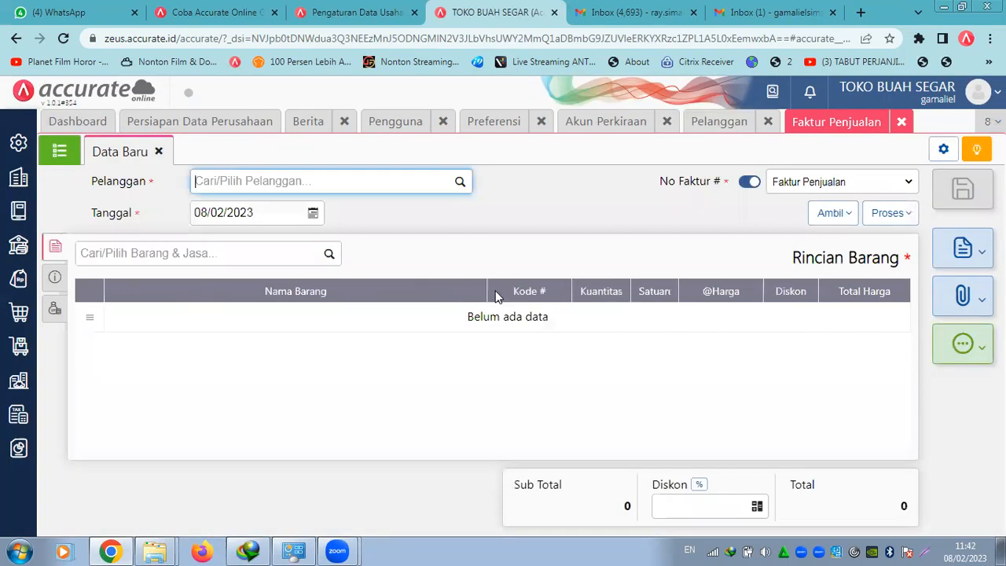
pyautogui.click(62, 153)
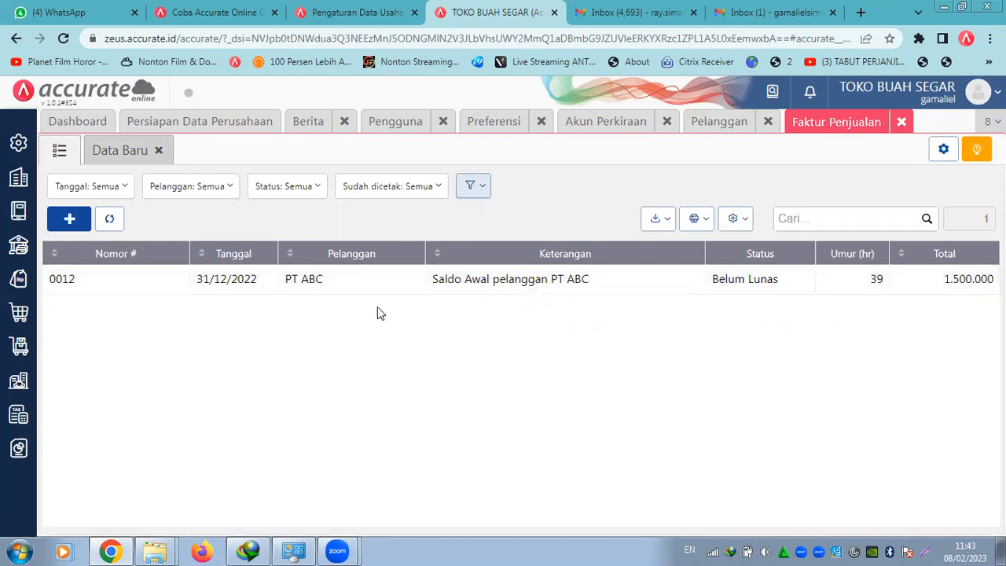
# Refresh the Akun Perkiraan list so 110301 Piutang Usaha IDR shows 1.500.000
pyautogui.click(637, 118)
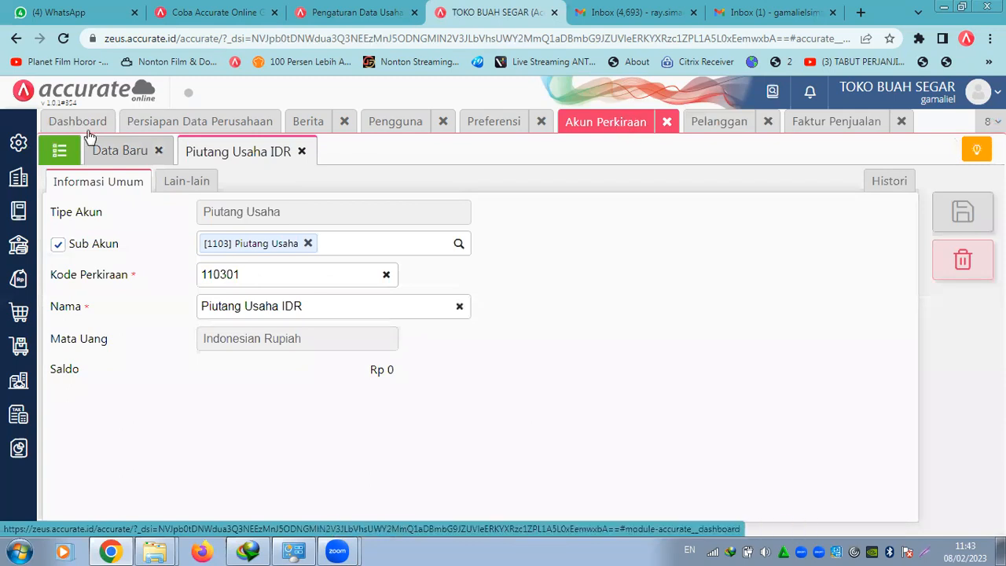
pyautogui.click(66, 151)
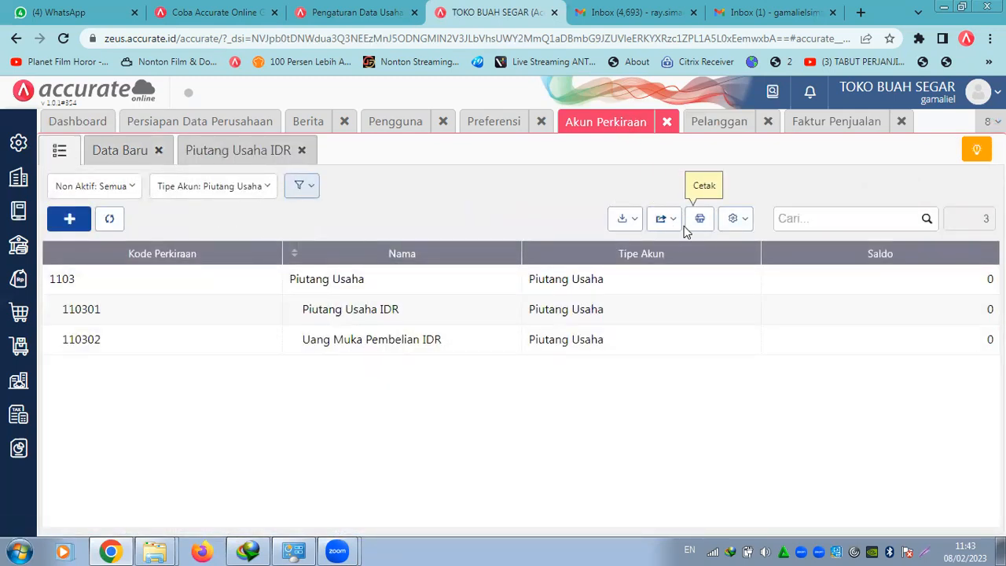
pyautogui.click(106, 227)
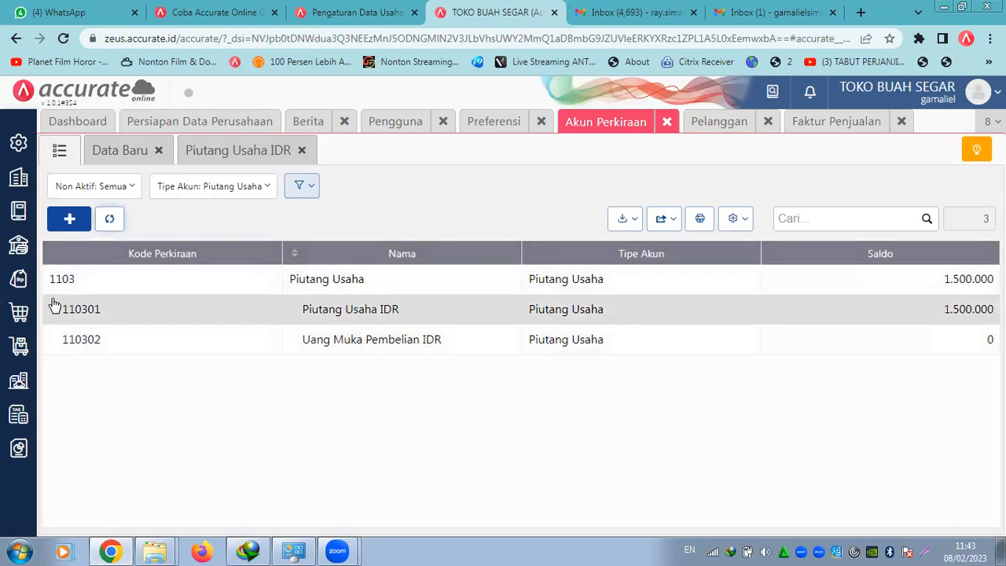
pyautogui.click(241, 185)
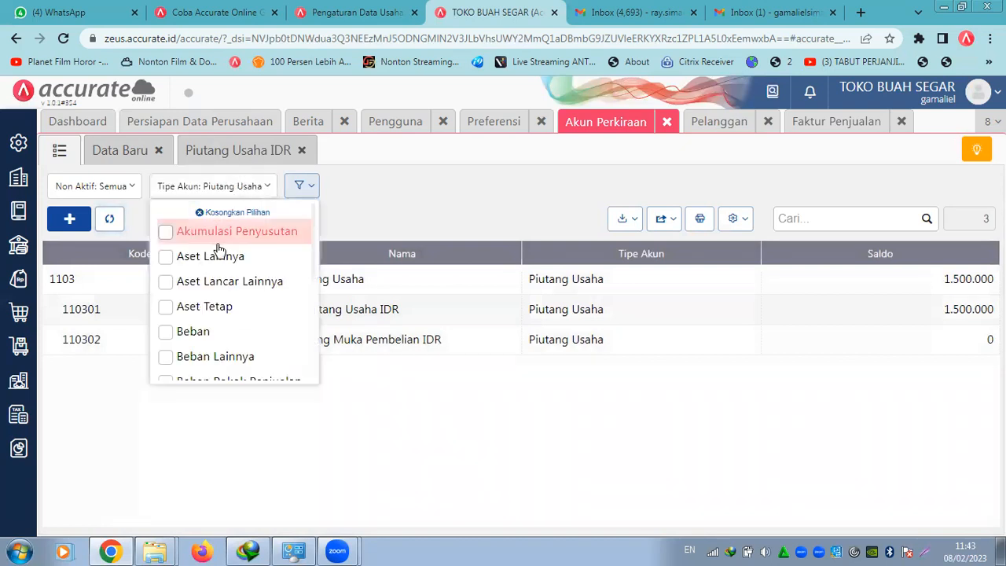
pyautogui.moveTo(313, 239); pyautogui.dragTo(310, 296)
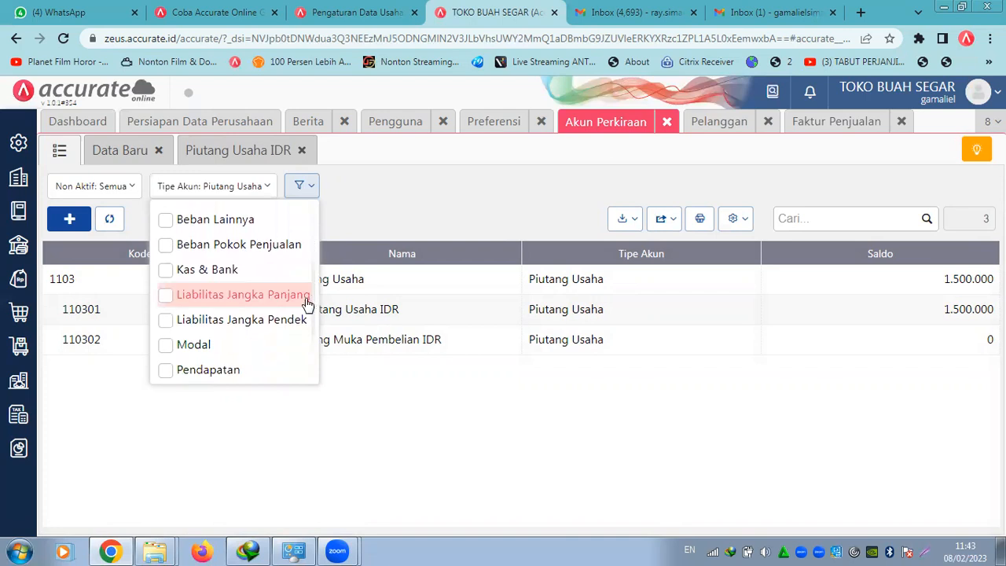
pyautogui.click(18, 314)
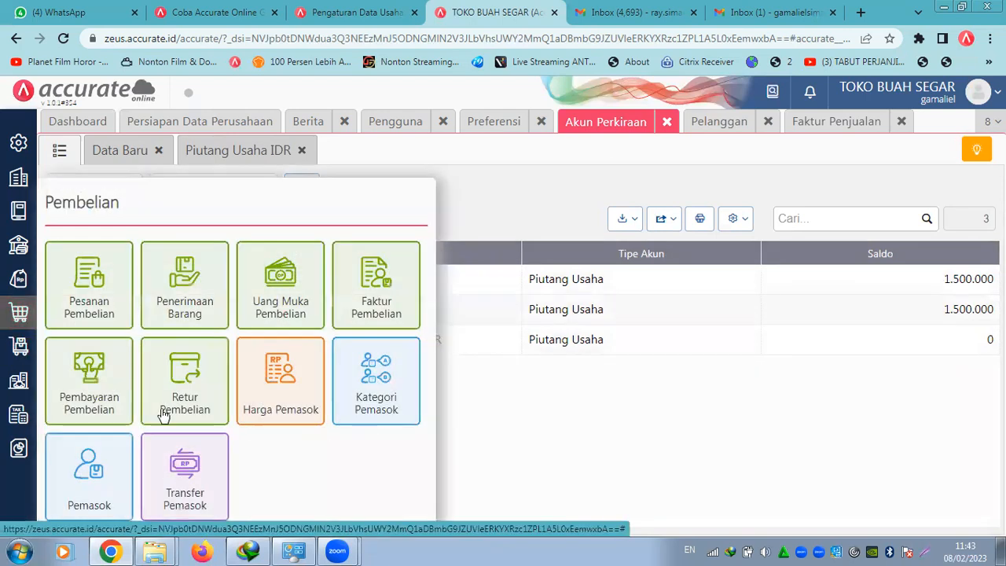
# Start a blank new supplier in a Pemasok tab, then go back to the Akun Perkiraan list
pyautogui.click(95, 477)
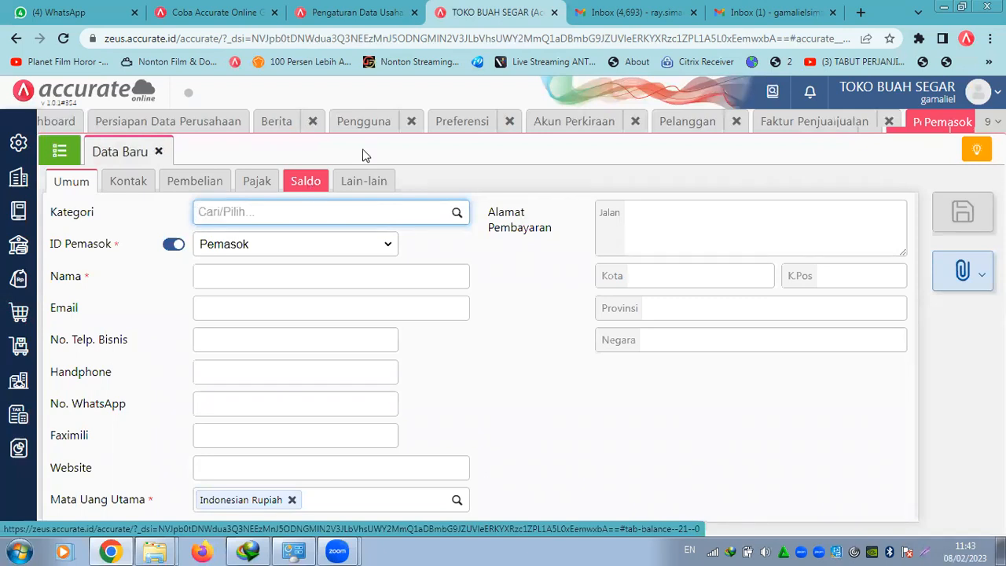
pyautogui.click(574, 126)
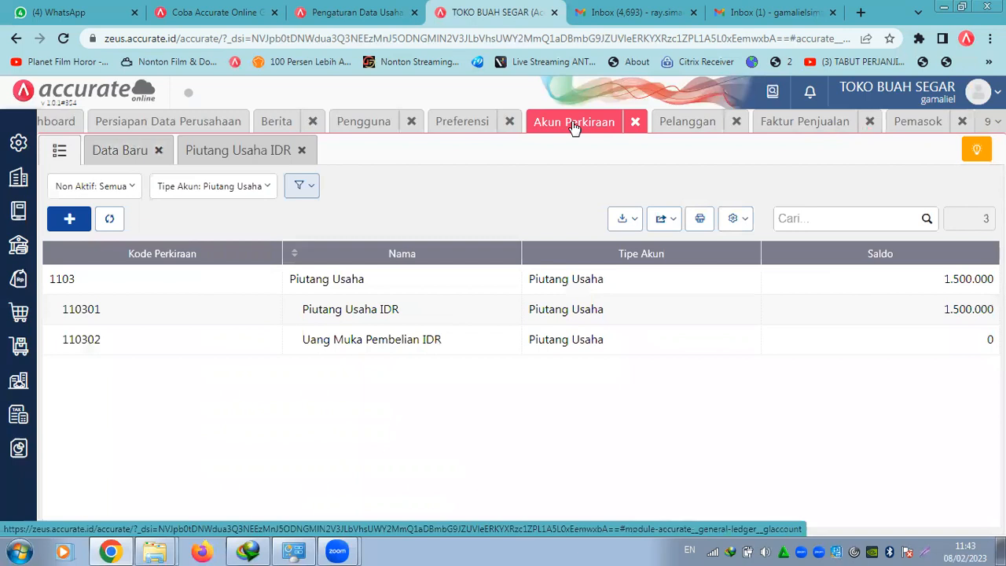
pyautogui.click(22, 390)
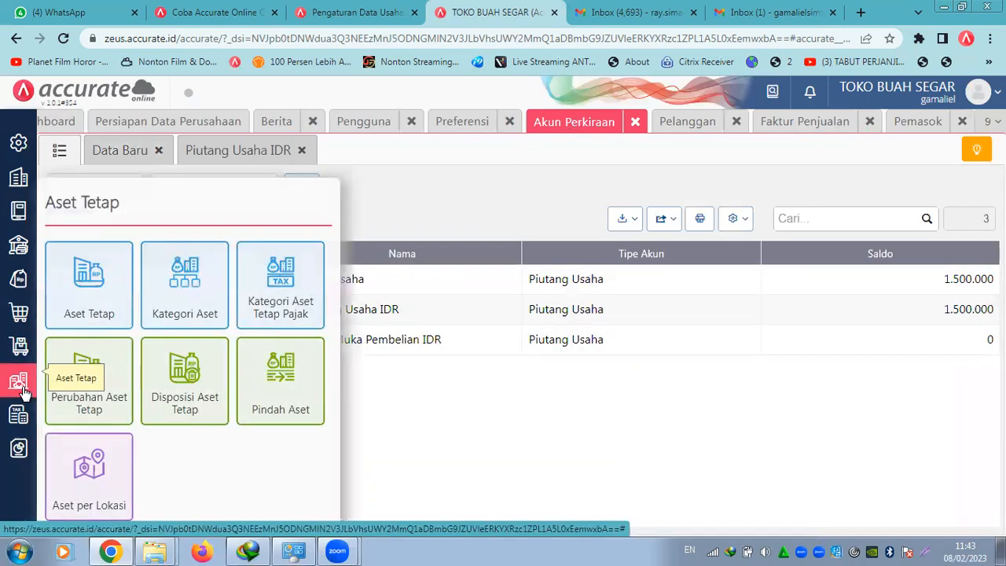
# Add Aset Tetap to the Tipe Akun filter and open the Kendaraan (120003) account record
pyautogui.click(462, 403)
pyautogui.click(238, 191)
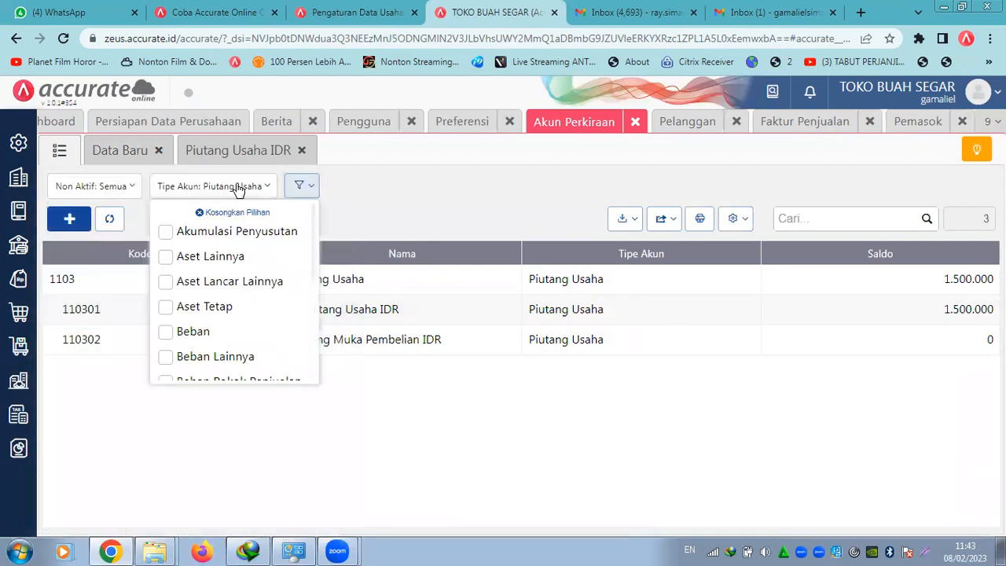
pyautogui.click(166, 308)
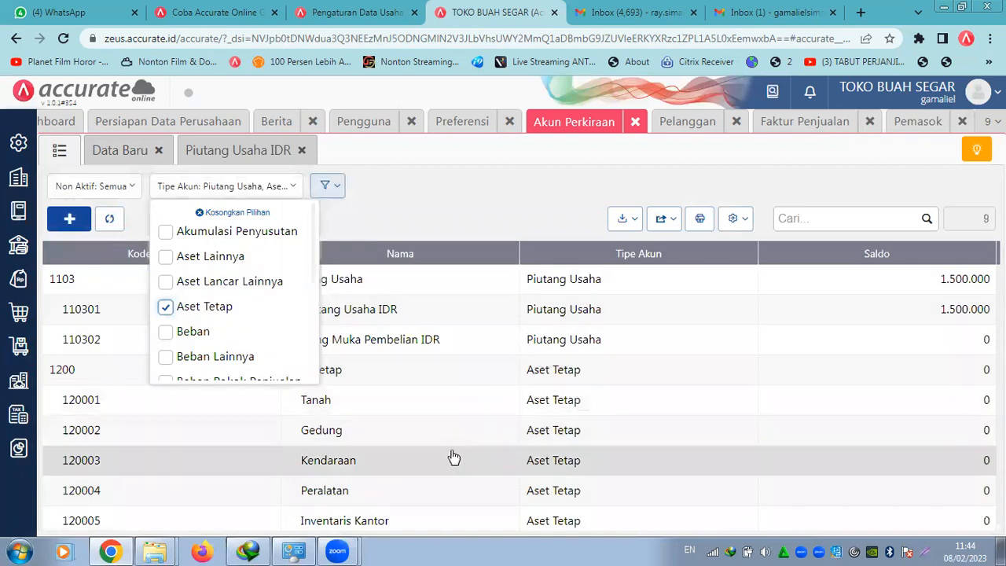
pyautogui.click(451, 454)
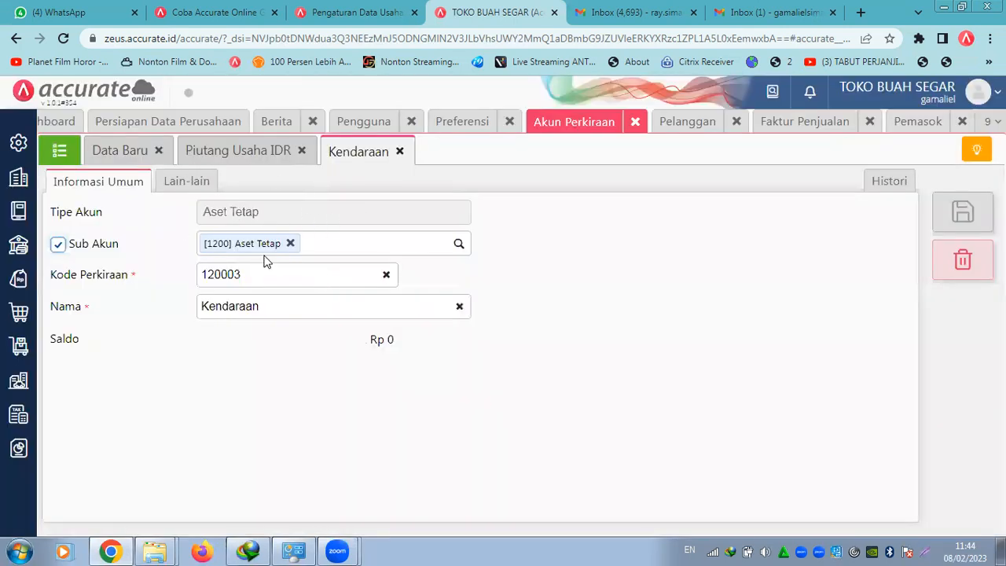
pyautogui.click(25, 381)
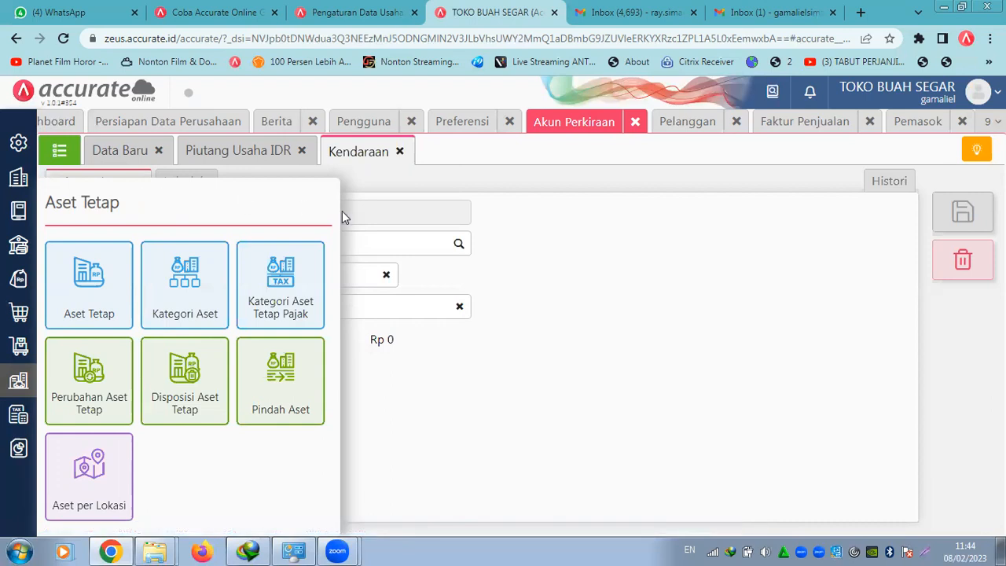
pyautogui.click(19, 214)
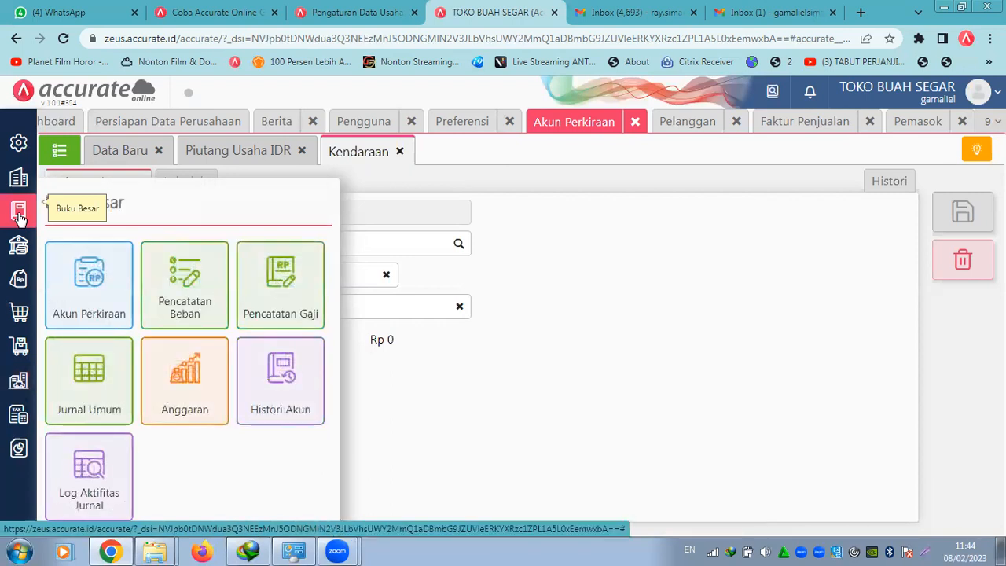
# Start a blank Jurnal Umum entry dated 08/02/2023 from the Buku Besar menu
pyautogui.click(87, 365)
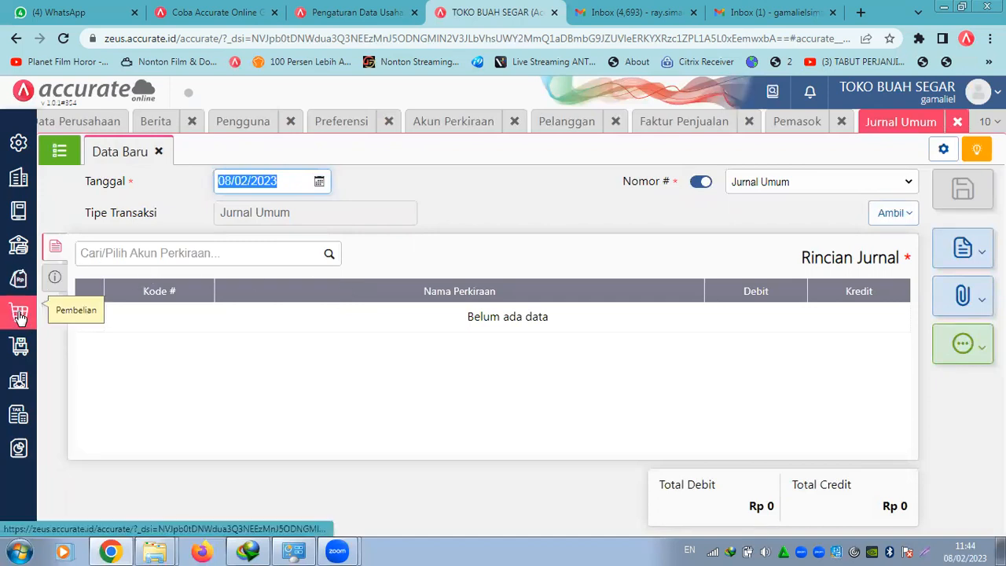
pyautogui.click(22, 281)
pyautogui.click(24, 309)
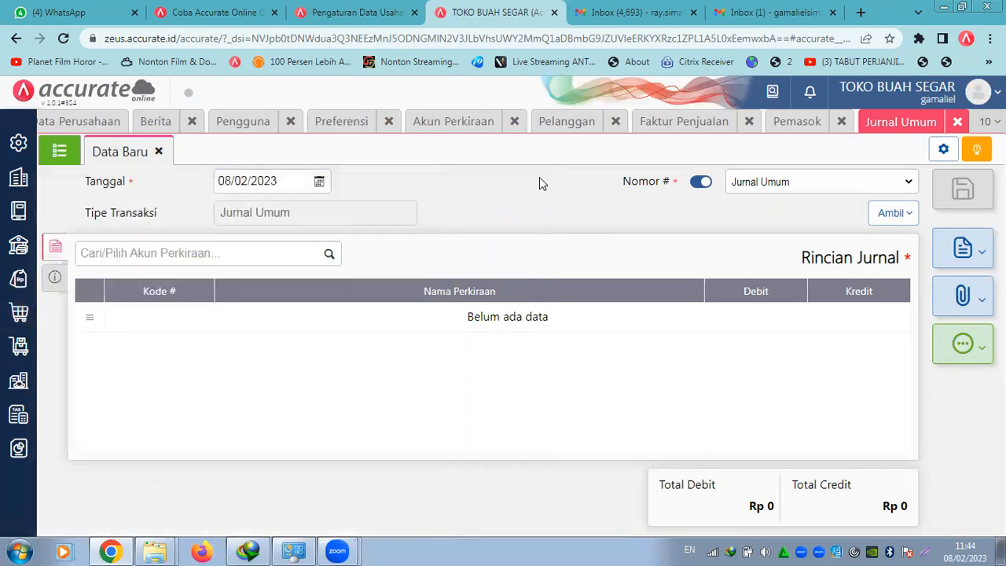
# Set the journal date to 01/01/2023
pyautogui.click(319, 182)
pyautogui.click(253, 206)
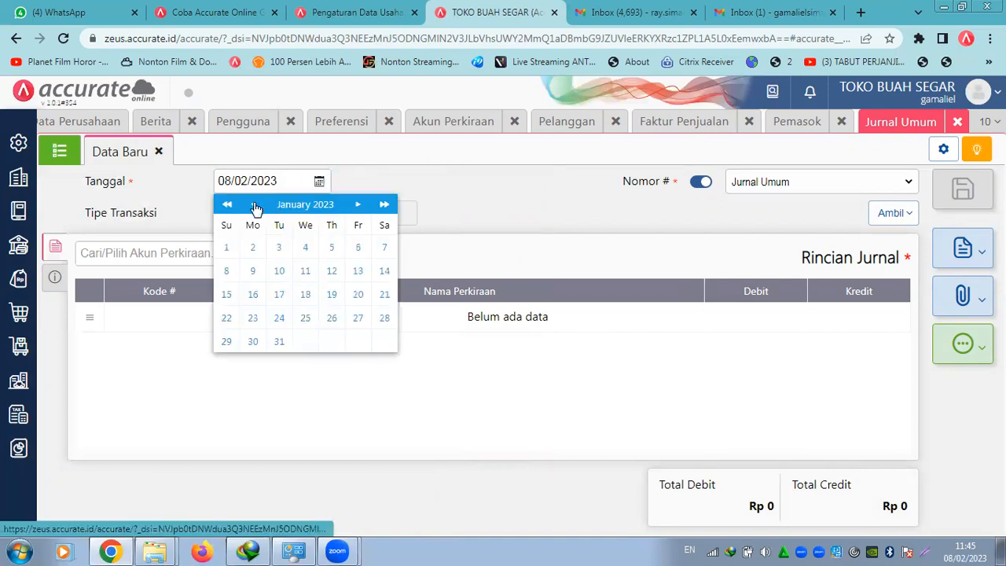
pyautogui.click(235, 252)
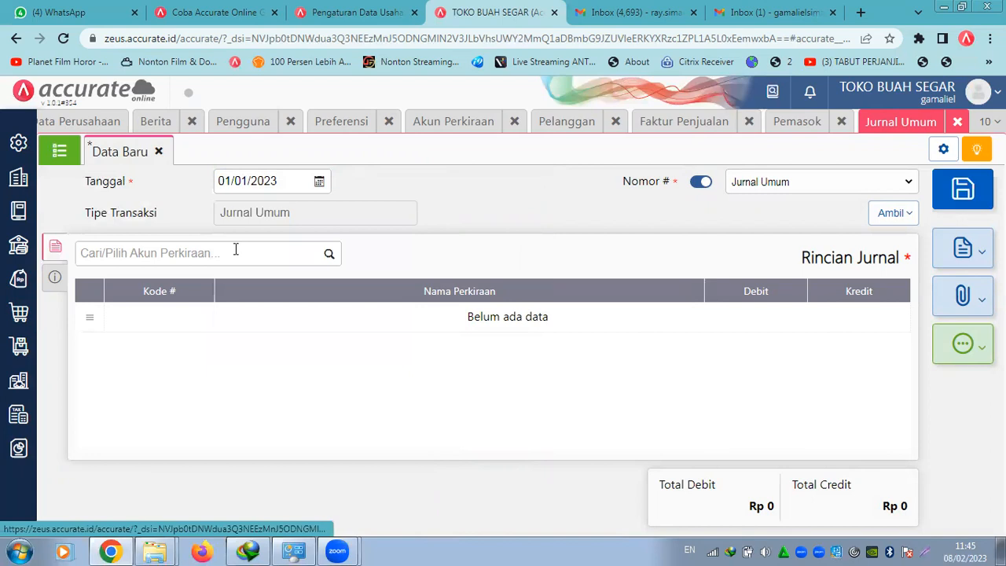
# Add Beban Sewa Gedung as a 1.500.000 debit line
pyautogui.click(332, 257)
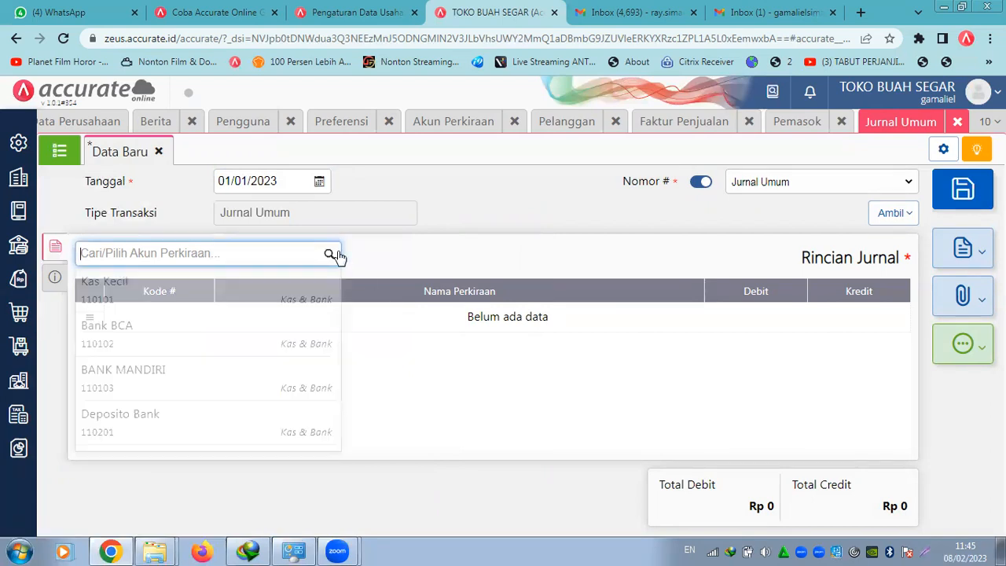
pyautogui.write('BIAYA SE')
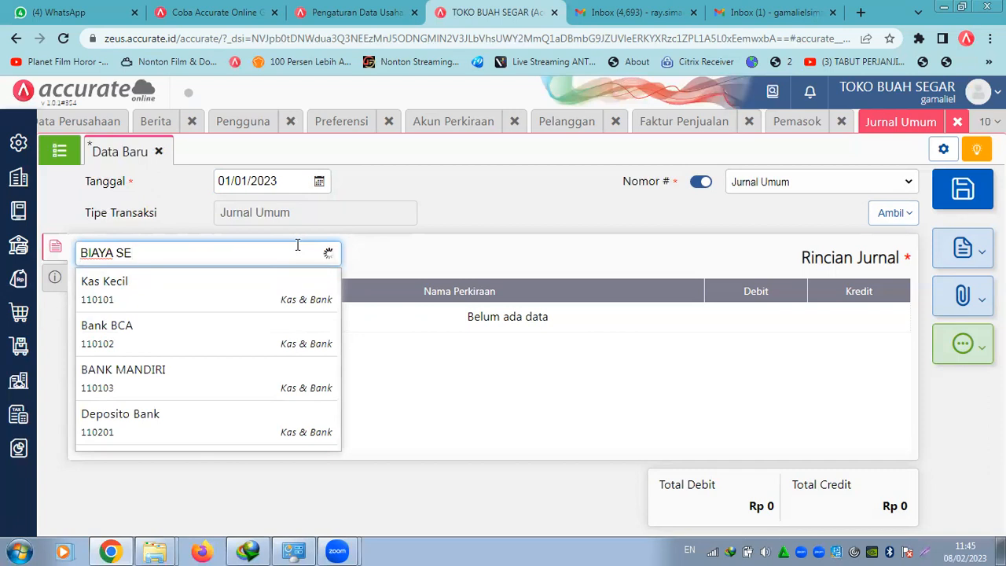
pyautogui.press('BackSpace')
pyautogui.press('BackSpace')
pyautogui.press('BackSpace')
pyautogui.press('BackSpace')
pyautogui.press('BackSpace')
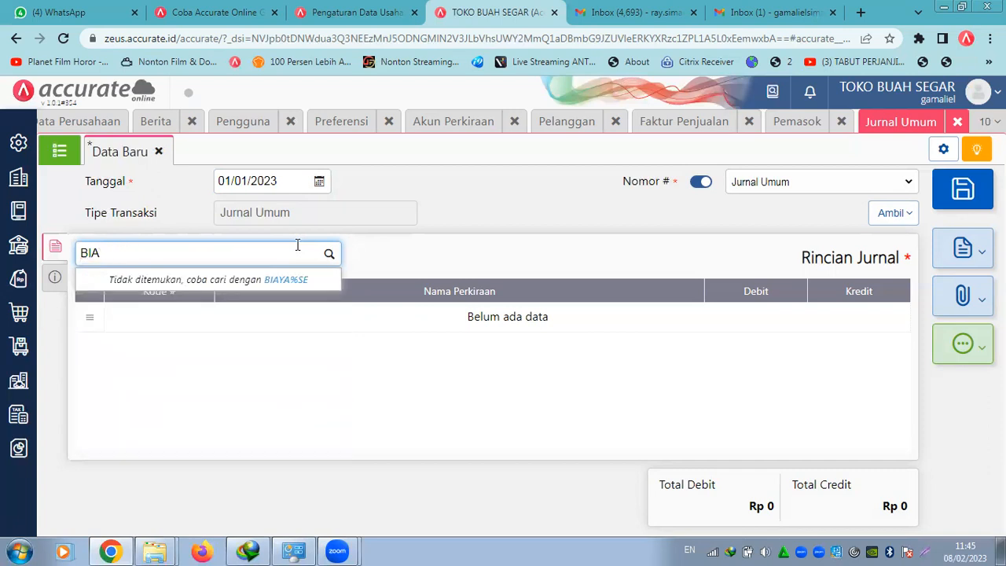
pyautogui.press('BackSpace')
pyautogui.write('SEWA')
pyautogui.click(175, 349)
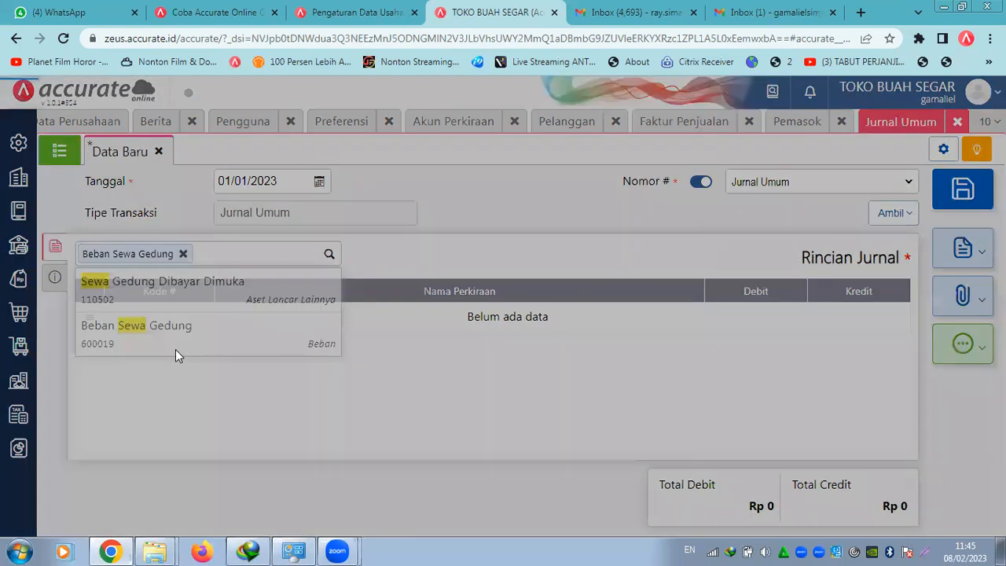
pyautogui.write('1.500.000')
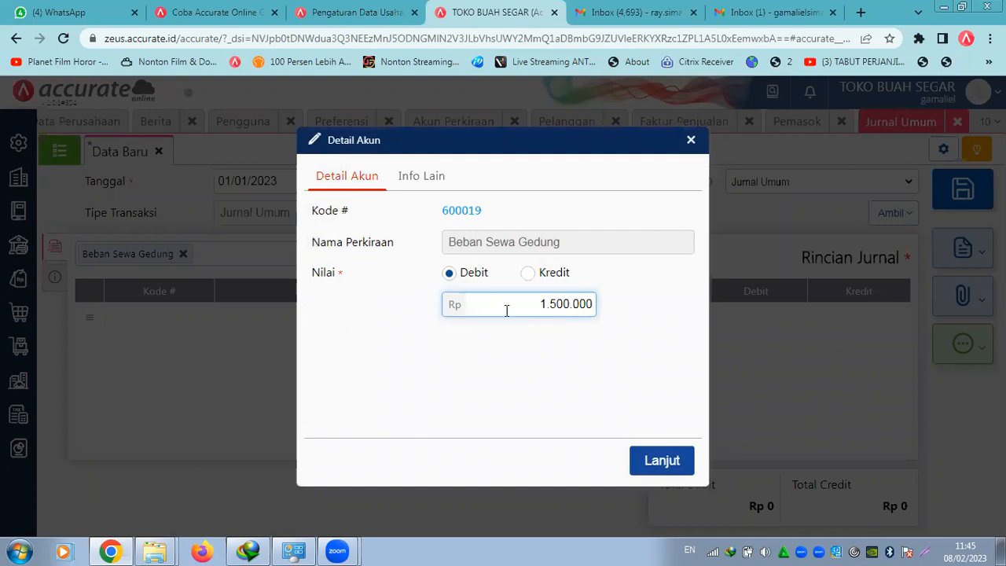
pyautogui.click(652, 456)
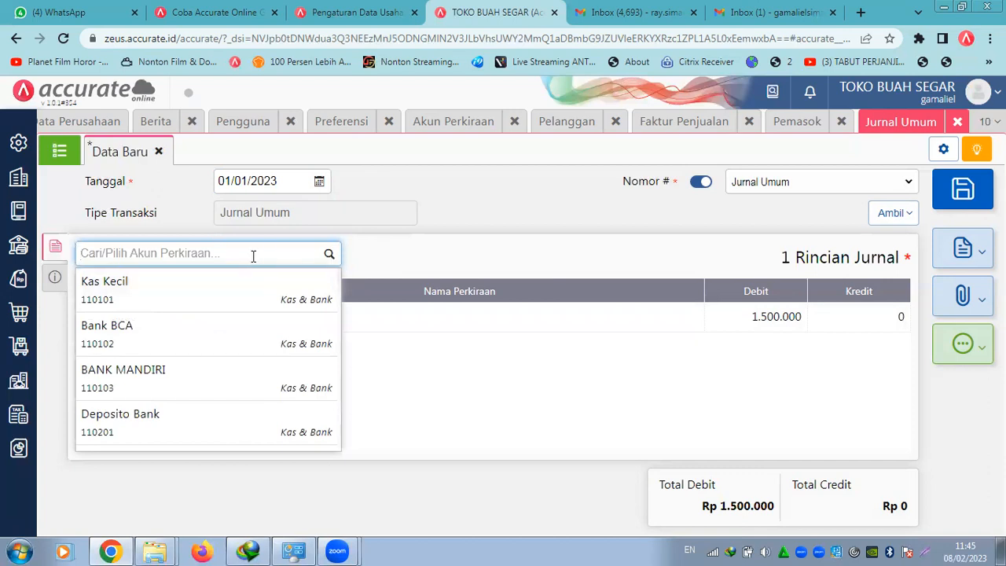
# Credit Sewa Gedung Dibayar Dimuka for 1.500.000
pyautogui.write('HUTA')
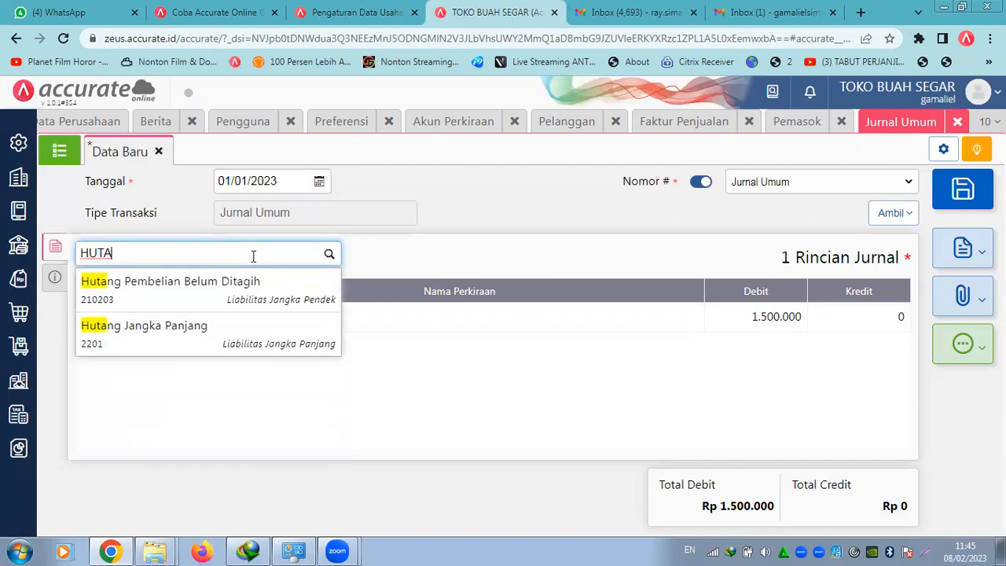
pyautogui.press('BackSpace')
pyautogui.press('BackSpace')
pyautogui.press('BackSpace')
pyautogui.press('BackSpace')
pyautogui.write('SEWA')
pyautogui.click(267, 298)
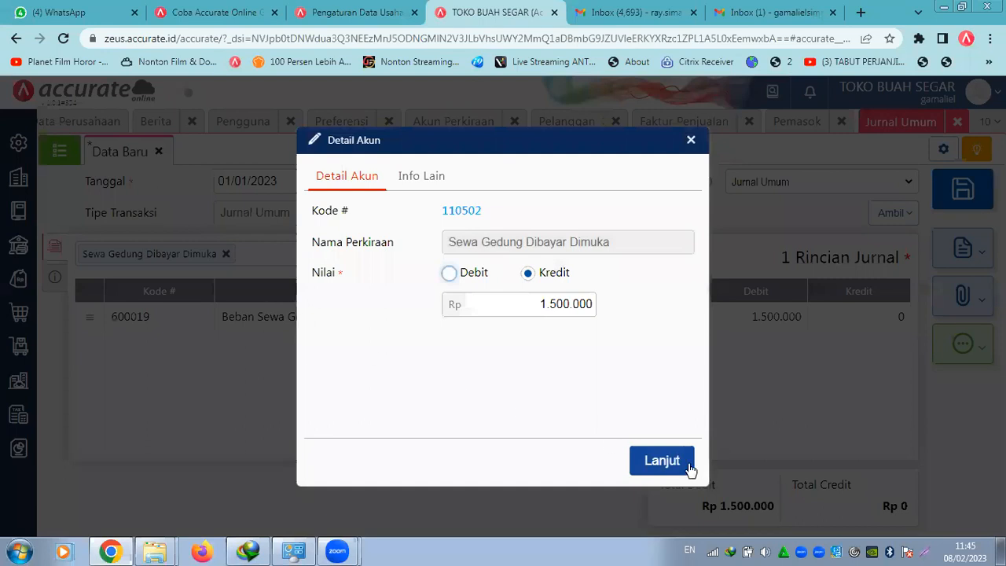
pyautogui.click(690, 468)
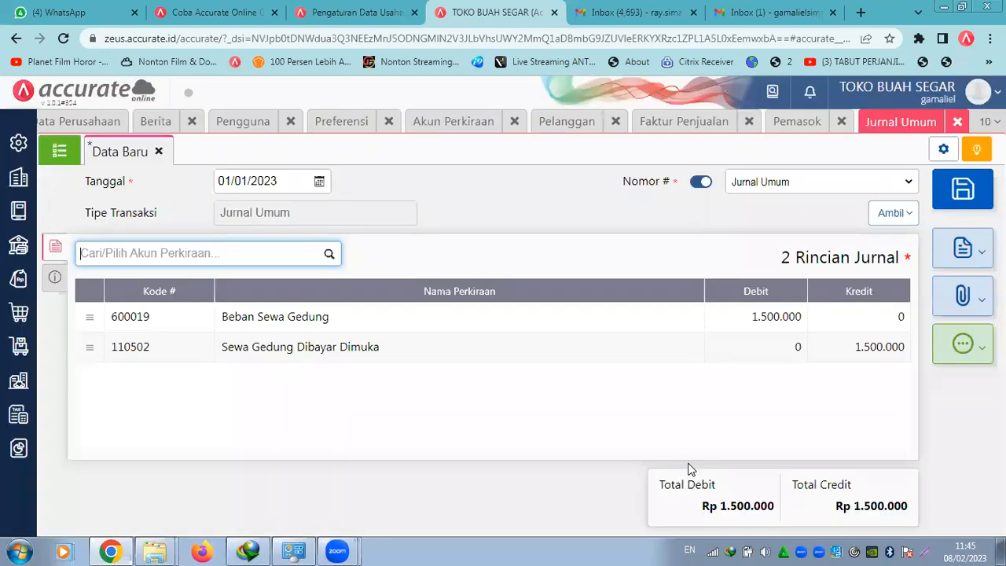
# Enter the journal description BEBAN SEWA JANUARY
pyautogui.click(56, 279)
pyautogui.click(277, 302)
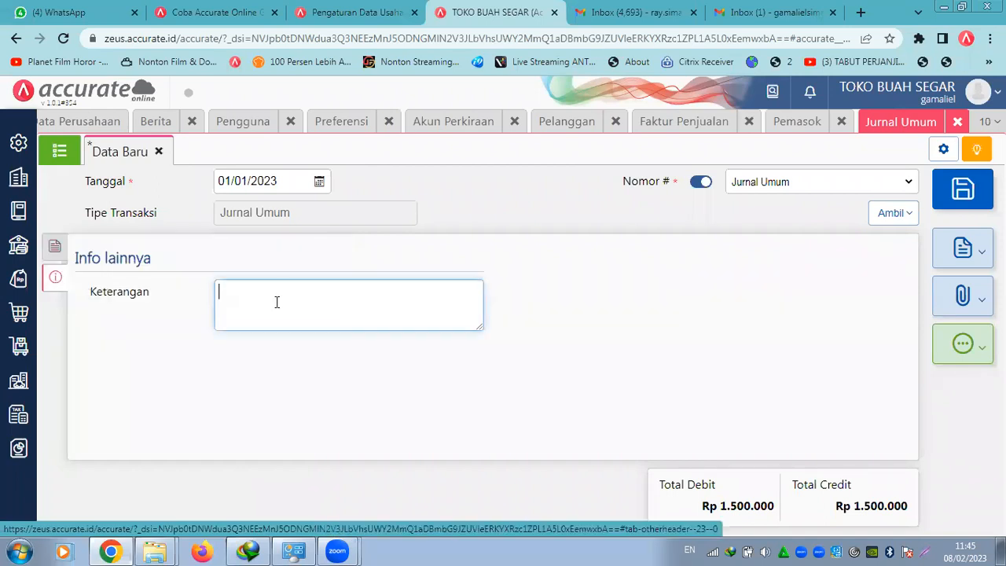
pyautogui.write('BEB')
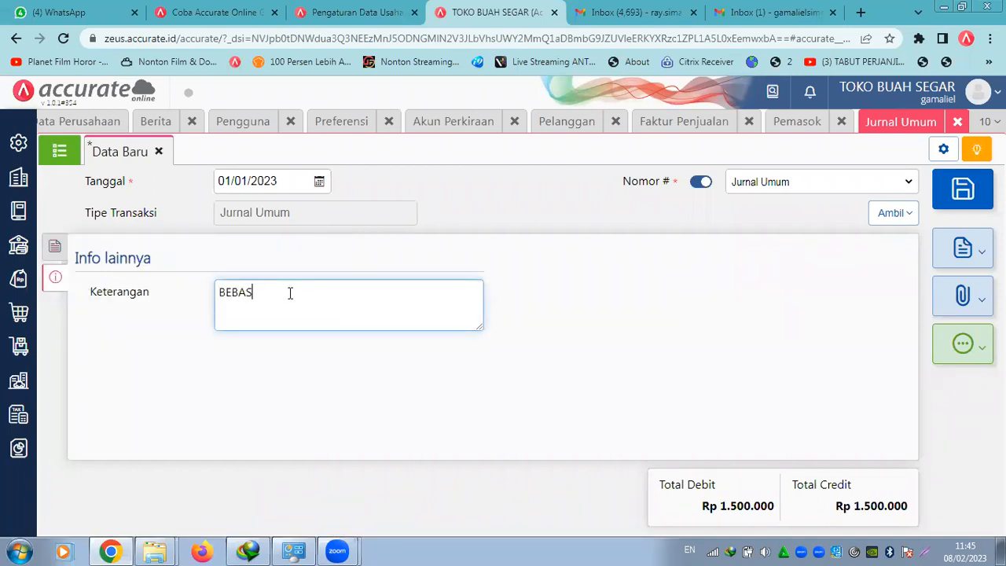
pyautogui.write('AS')
pyautogui.press('BackSpace')
pyautogui.press('BackSpace')
pyautogui.write('N SEWAJANUARY')
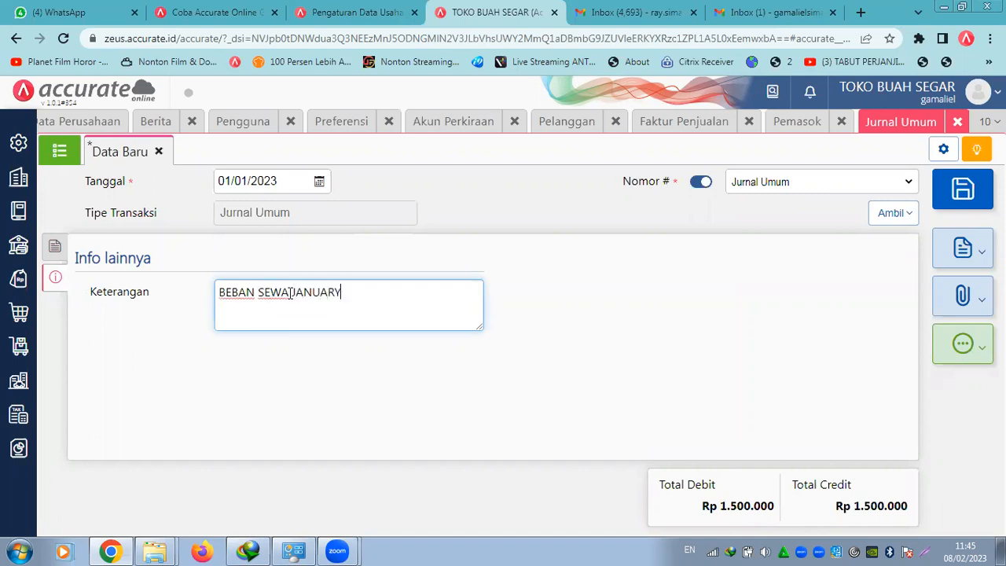
pyautogui.click(290, 293)
# Review the print layouts and Dokumen Transaksi dialog, closing both without changes
pyautogui.click(978, 255)
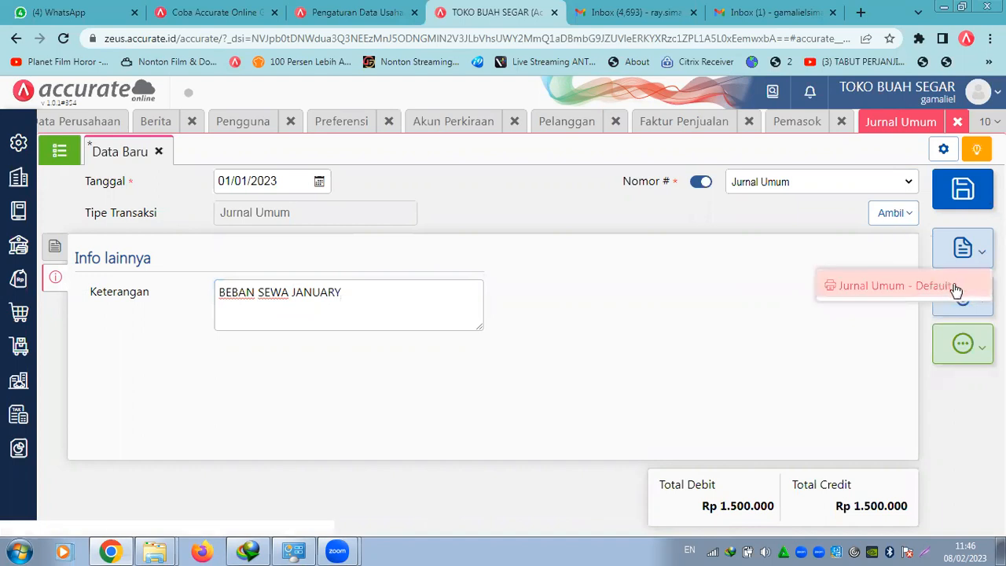
pyautogui.click(858, 367)
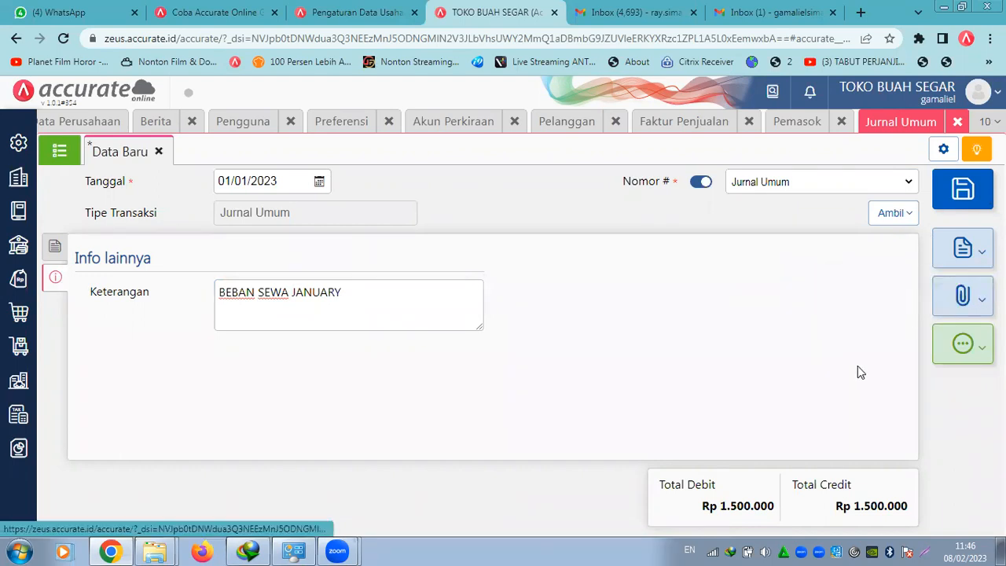
pyautogui.click(977, 305)
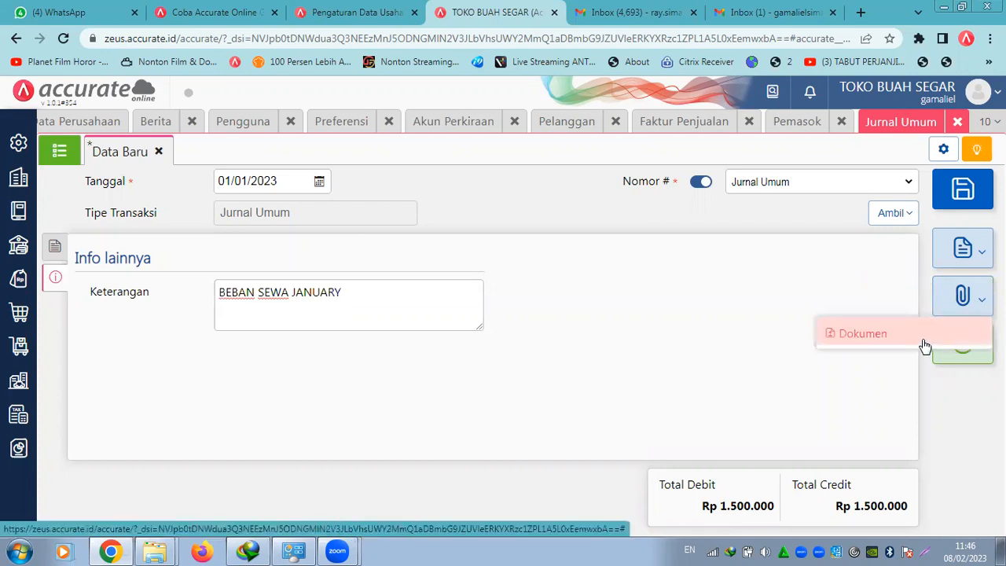
pyautogui.click(923, 340)
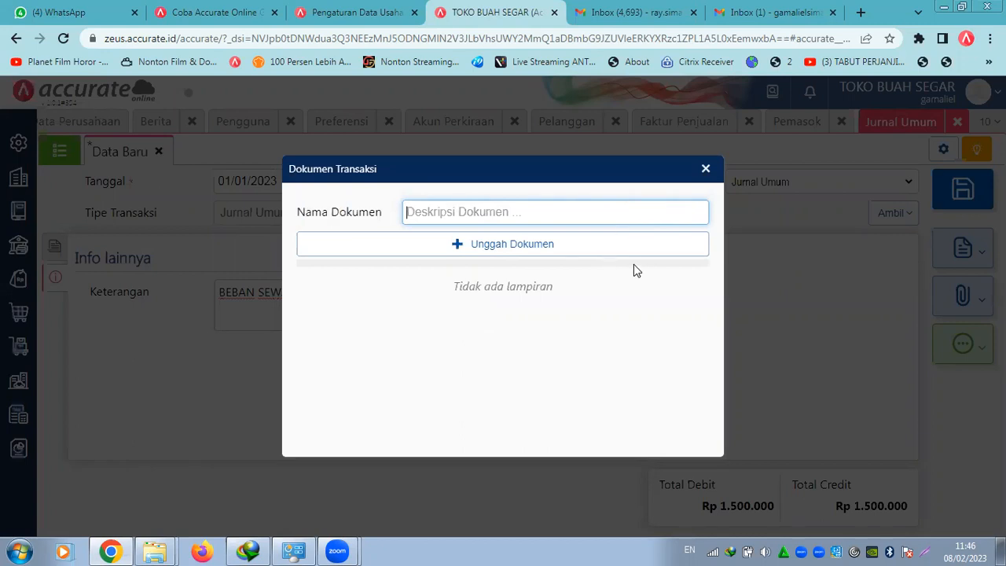
pyautogui.click(706, 169)
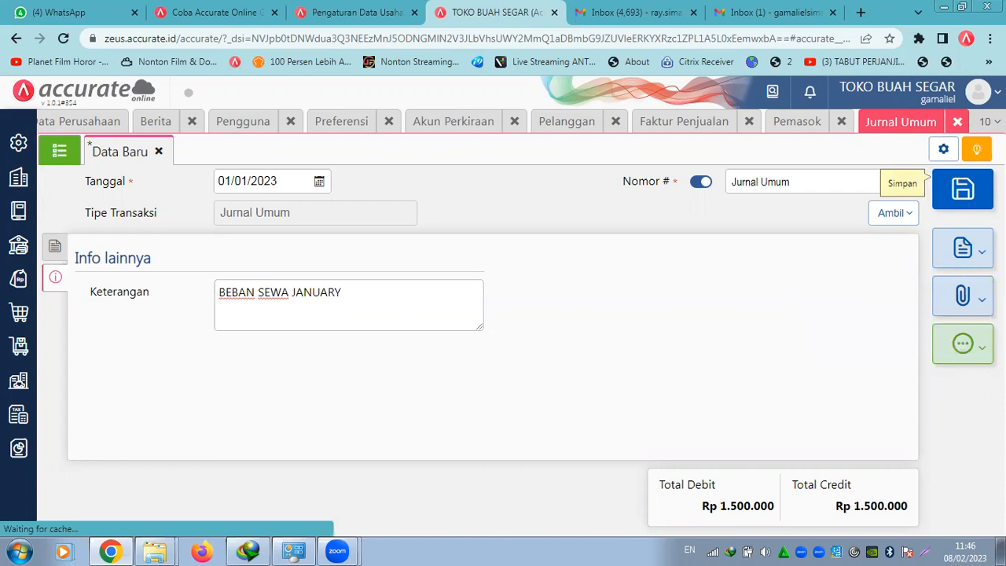
# Save the rent journal and display the Neraca (Standar) balance sheet as of 08/02/2023
pyautogui.click(961, 192)
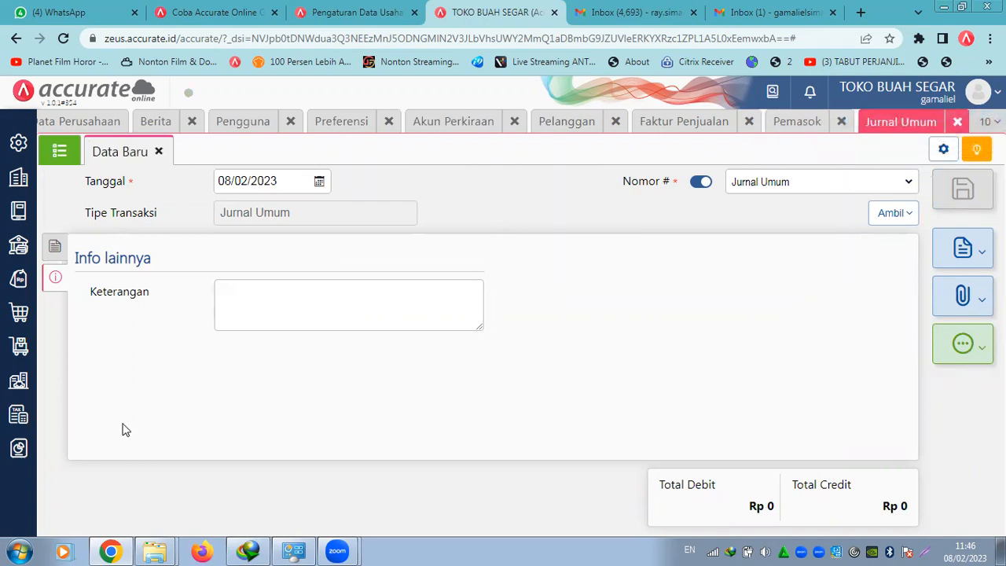
pyautogui.click(17, 450)
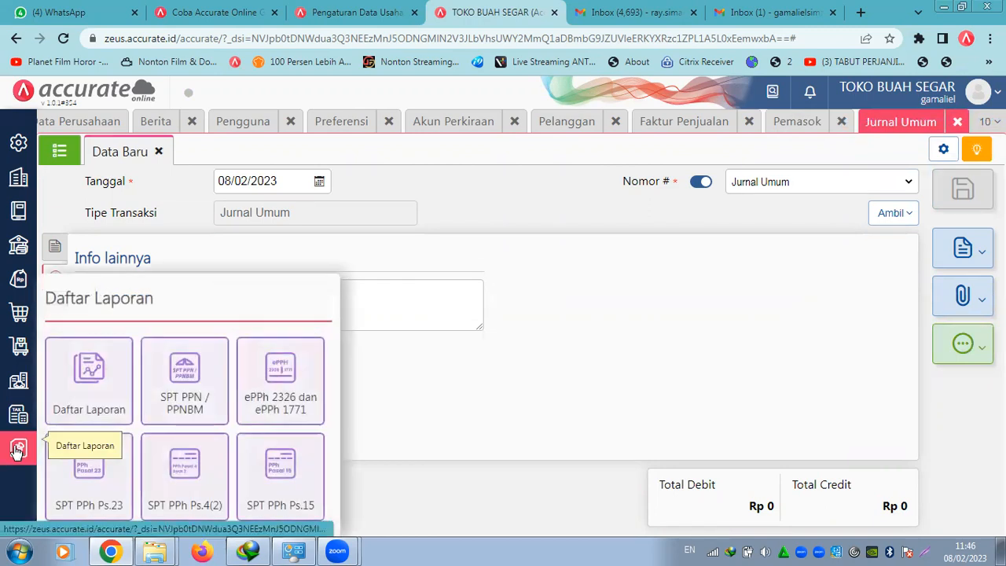
pyautogui.click(65, 409)
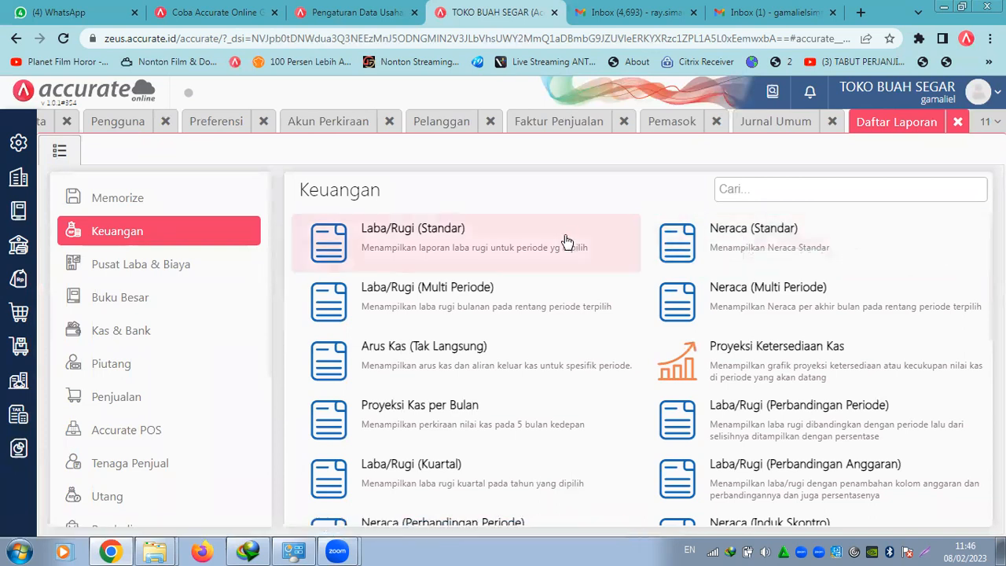
pyautogui.click(753, 252)
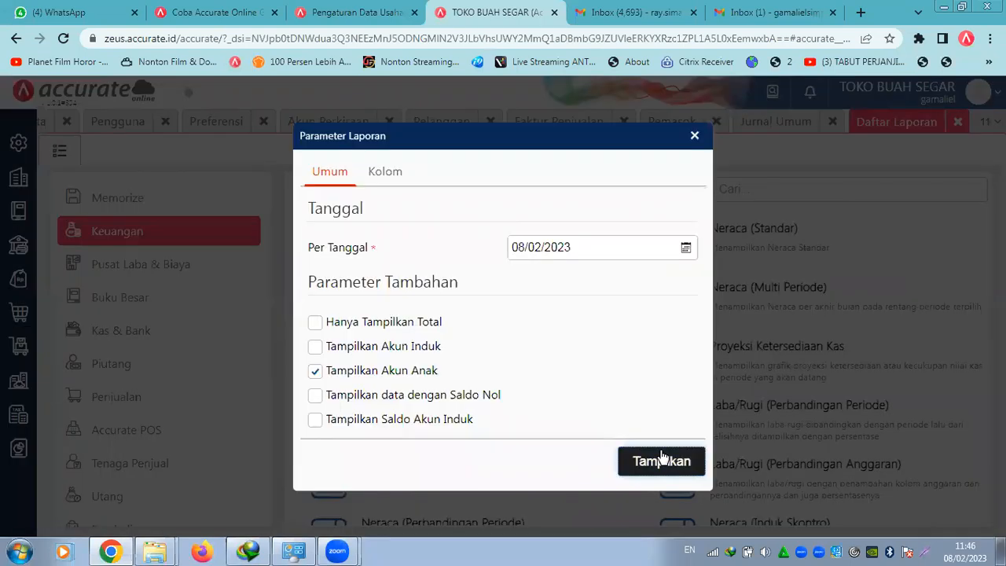
pyautogui.click(660, 460)
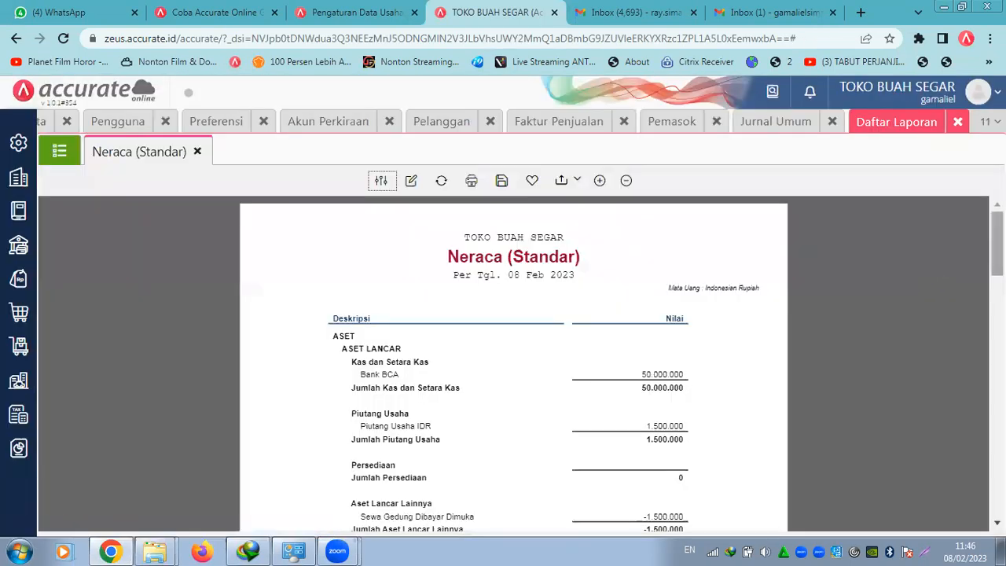
pyautogui.scroll(-2, 952, 270)
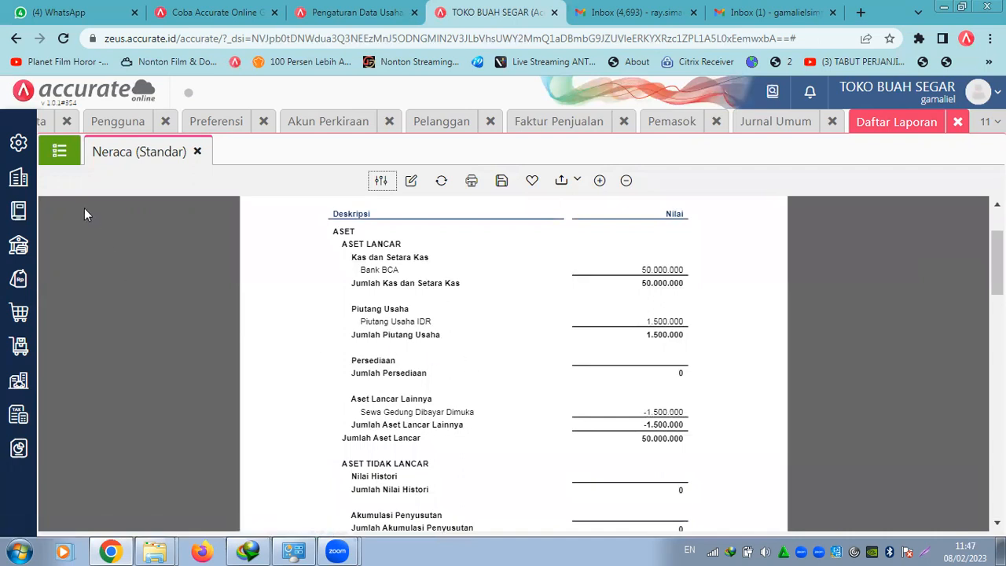
pyautogui.click(63, 160)
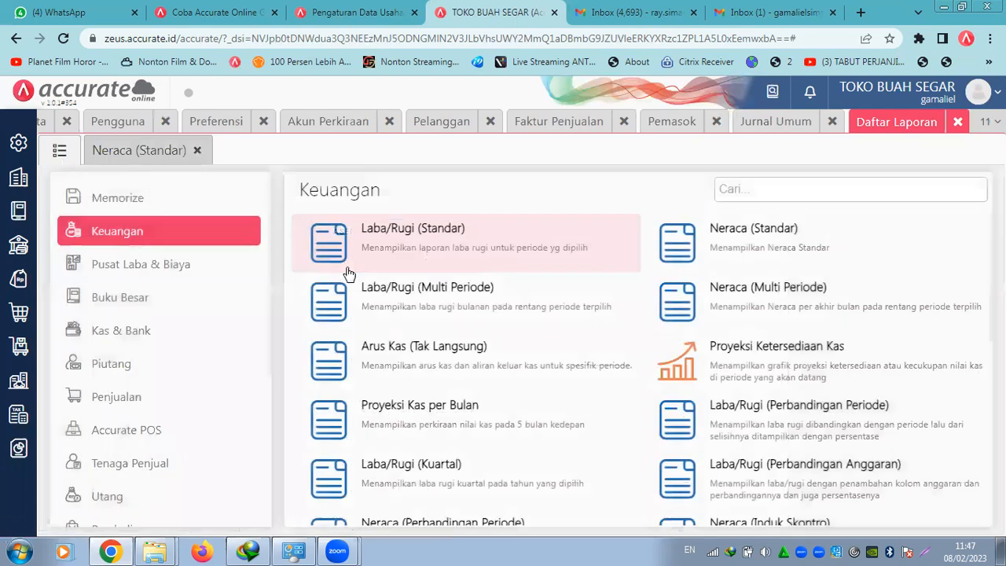
# Display the Laba/Rugi (Standar) report for 01–08 Feb 2023
pyautogui.click(442, 235)
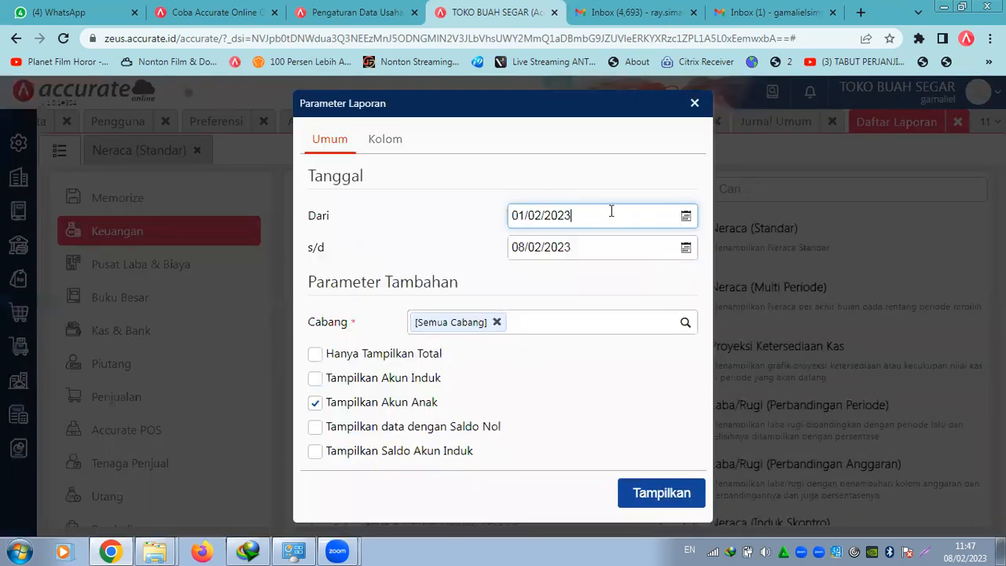
pyautogui.click(669, 500)
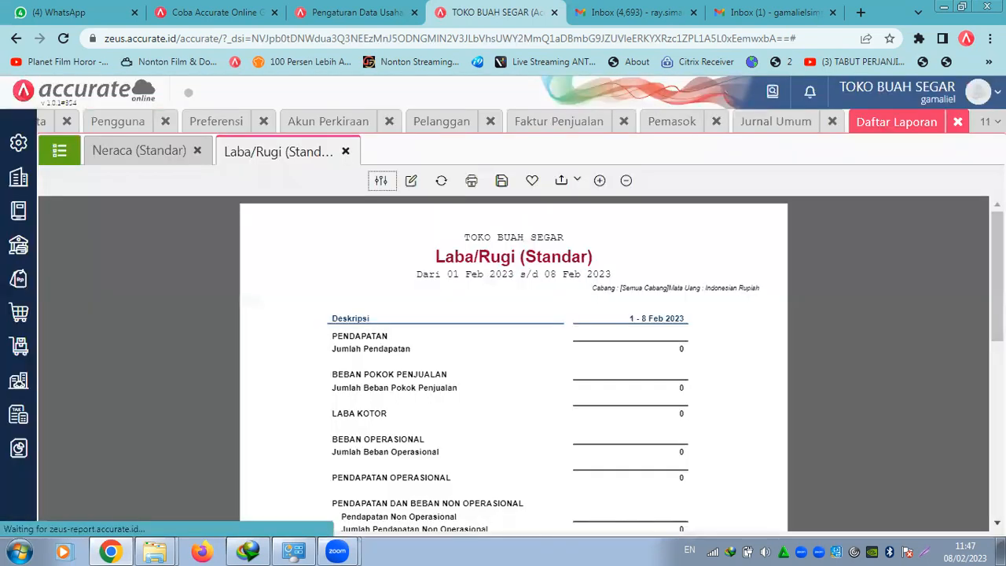
pyautogui.scroll(-10, 909, 329)
pyautogui.scroll(10, 514, 361)
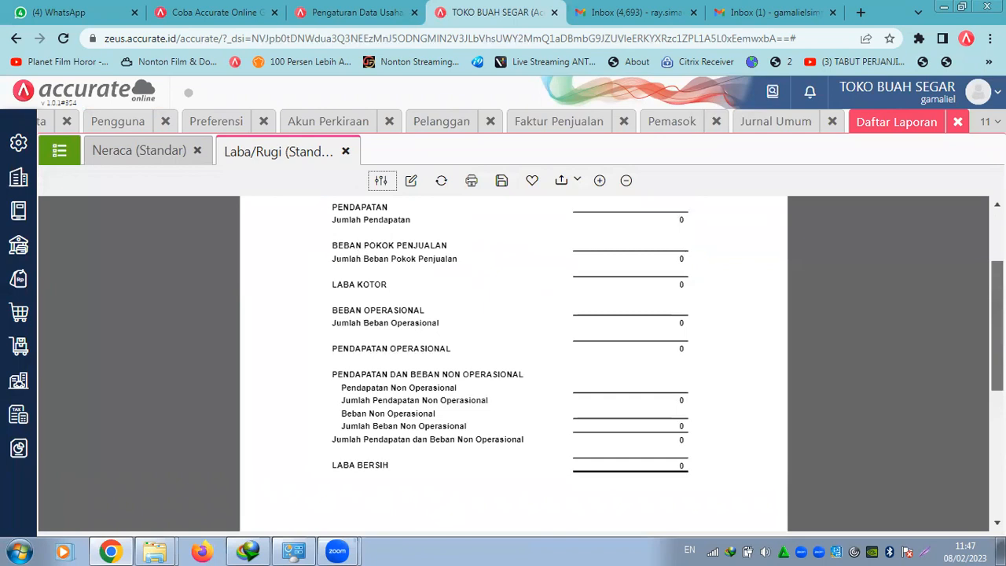
pyautogui.scroll(2, 739, 240)
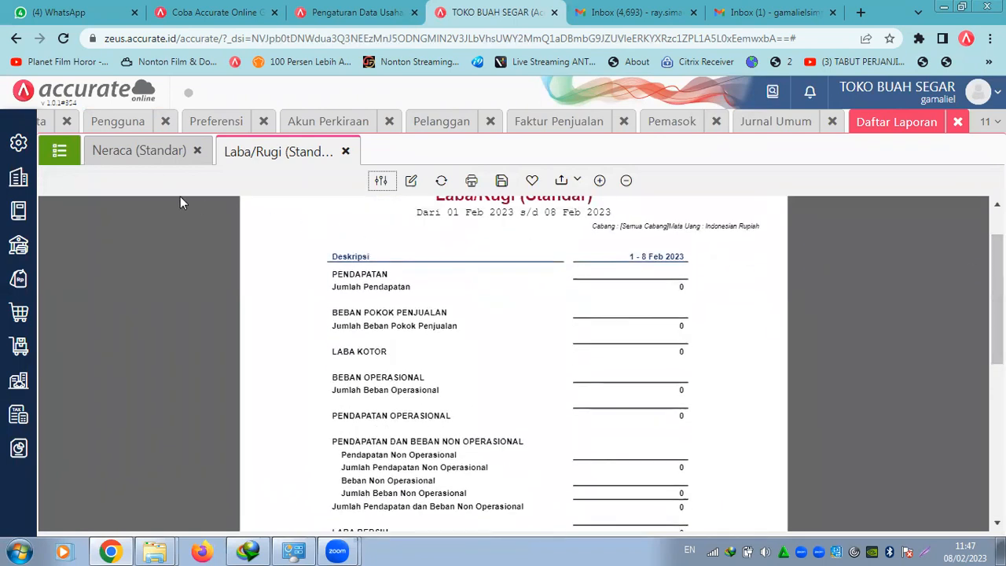
# Rerun profit and loss from 01/01/2023 and drill into the Beban Sewa Gedung 1.500.000 amount
pyautogui.click(60, 155)
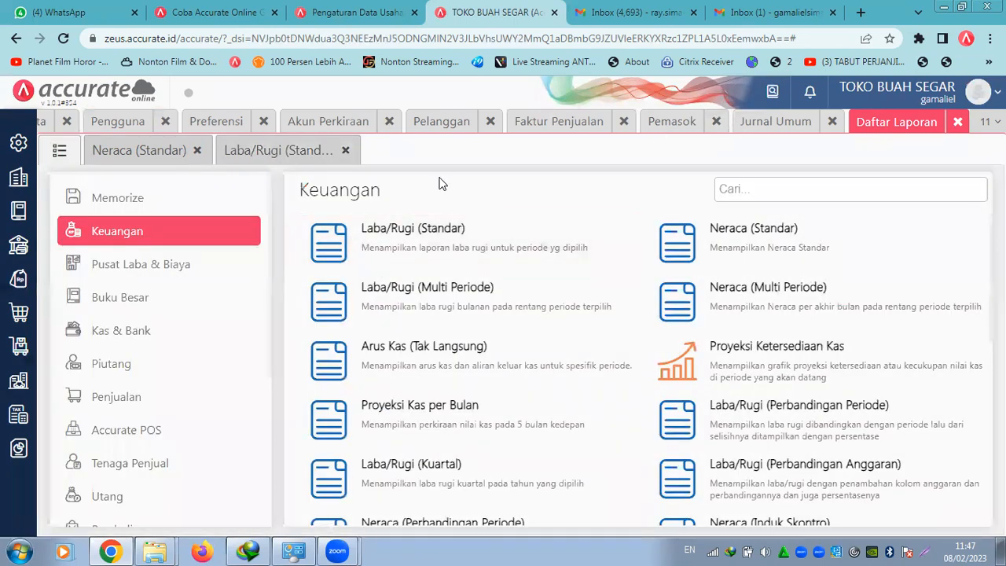
pyautogui.click(291, 154)
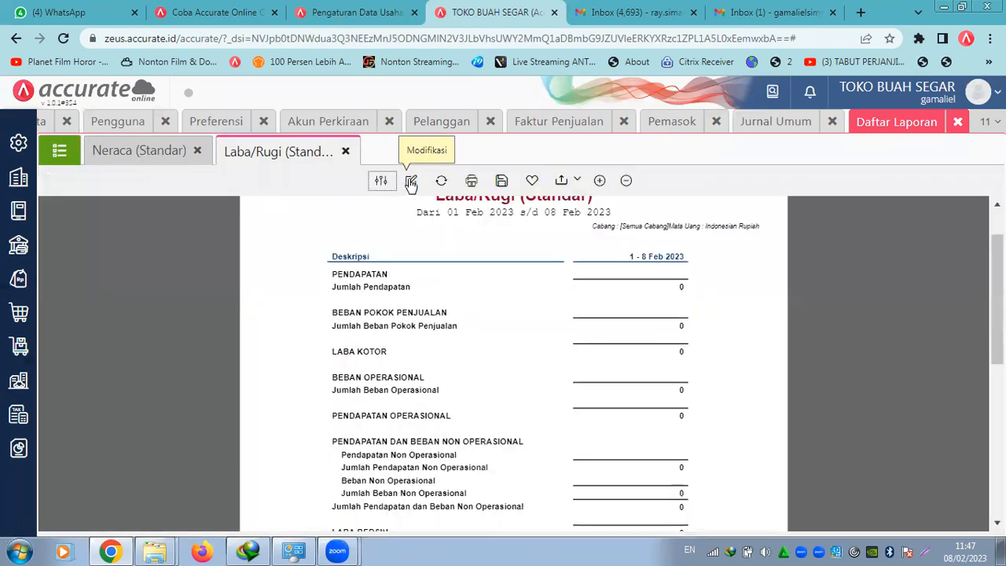
pyautogui.click(382, 181)
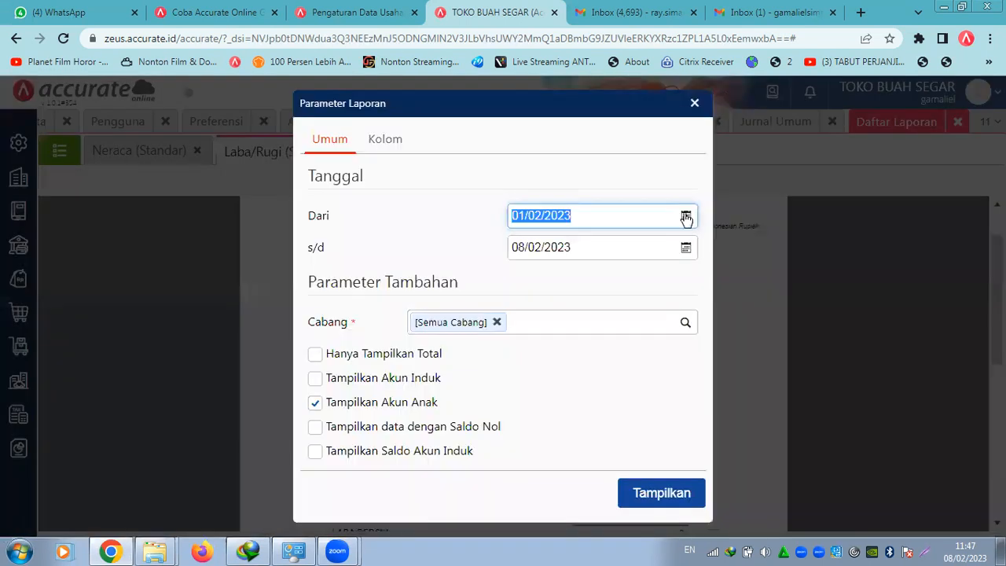
pyautogui.click(685, 218)
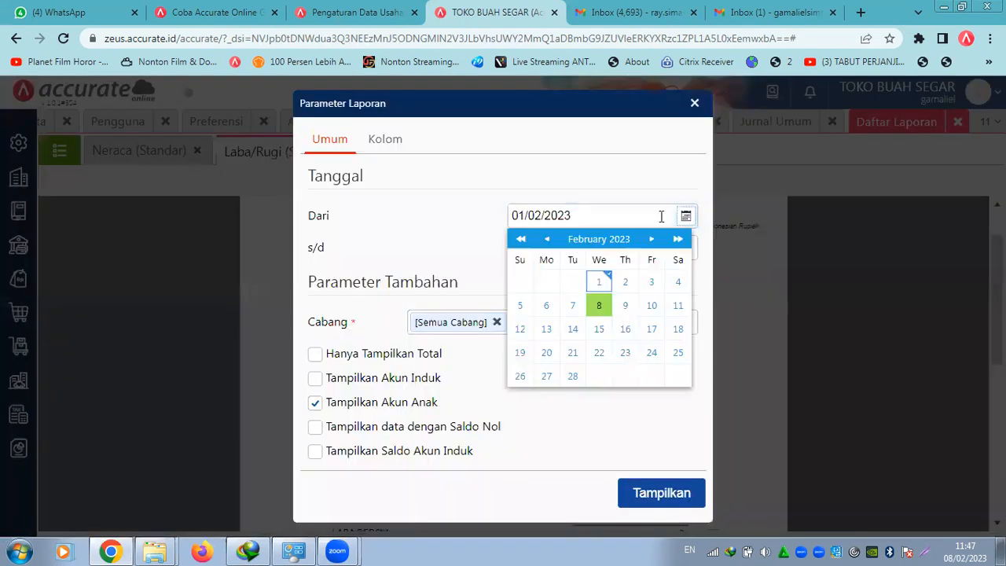
pyautogui.click(548, 240)
pyautogui.click(521, 282)
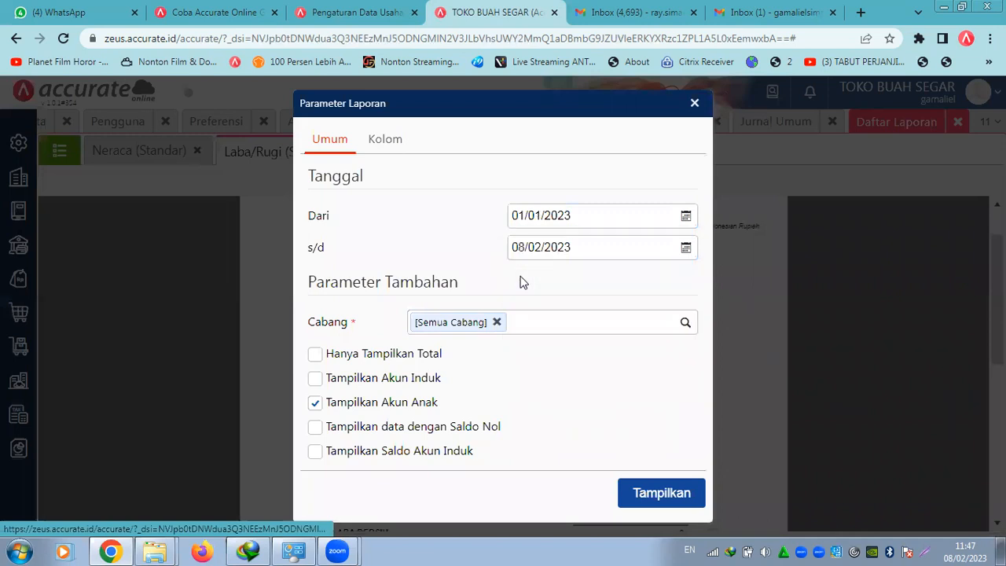
pyautogui.click(647, 493)
pyautogui.rightClick(643, 492)
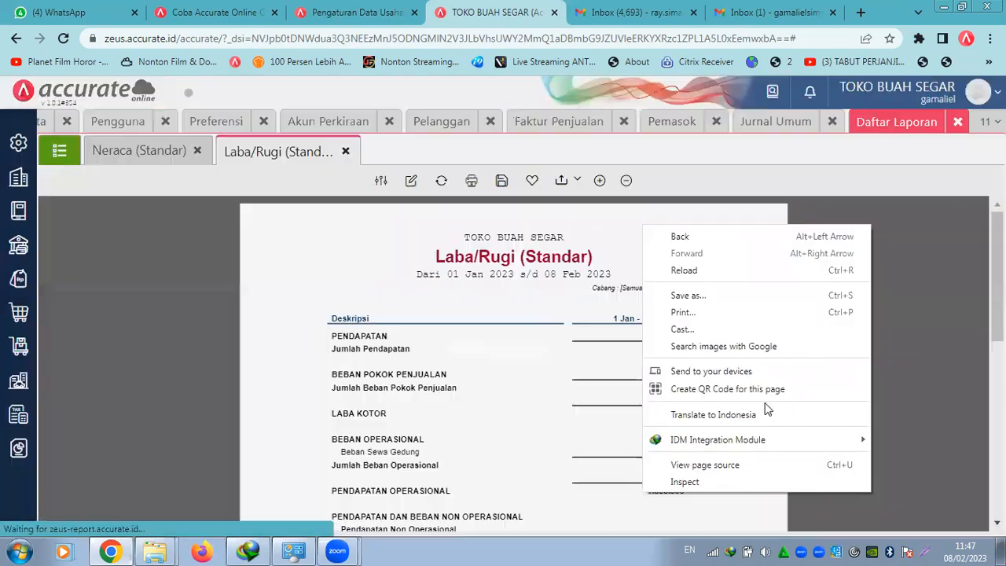
pyautogui.click(591, 377)
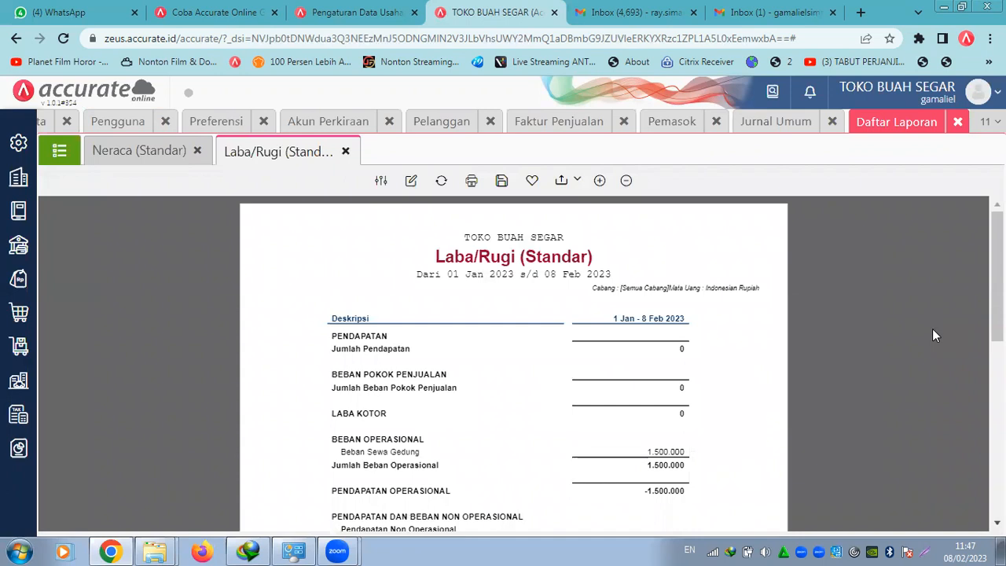
pyautogui.click(660, 452)
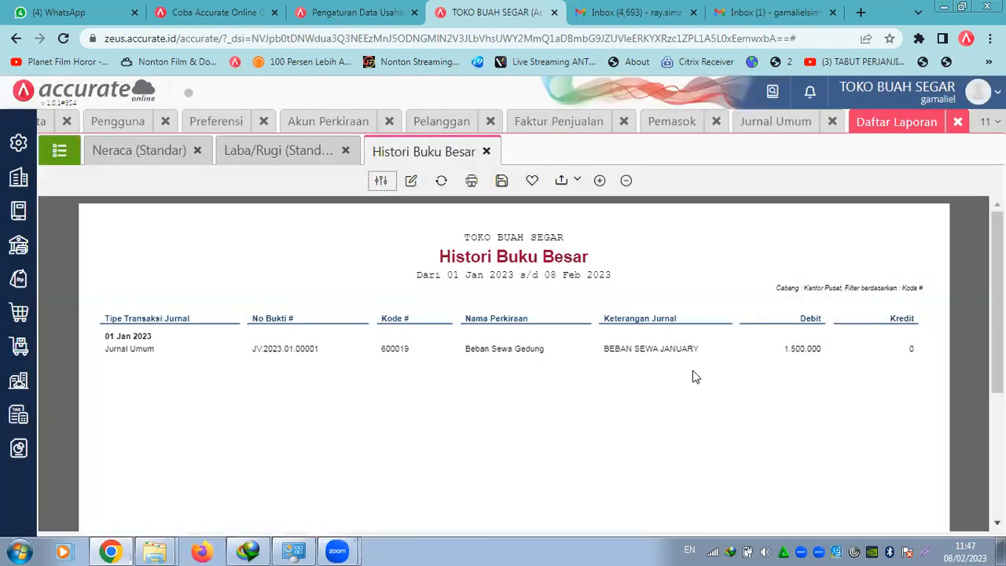
# Open journal JV.2023.01.00001 from the 1.500.000 debit, then start a new Kas & Bank payment
pyautogui.click(797, 349)
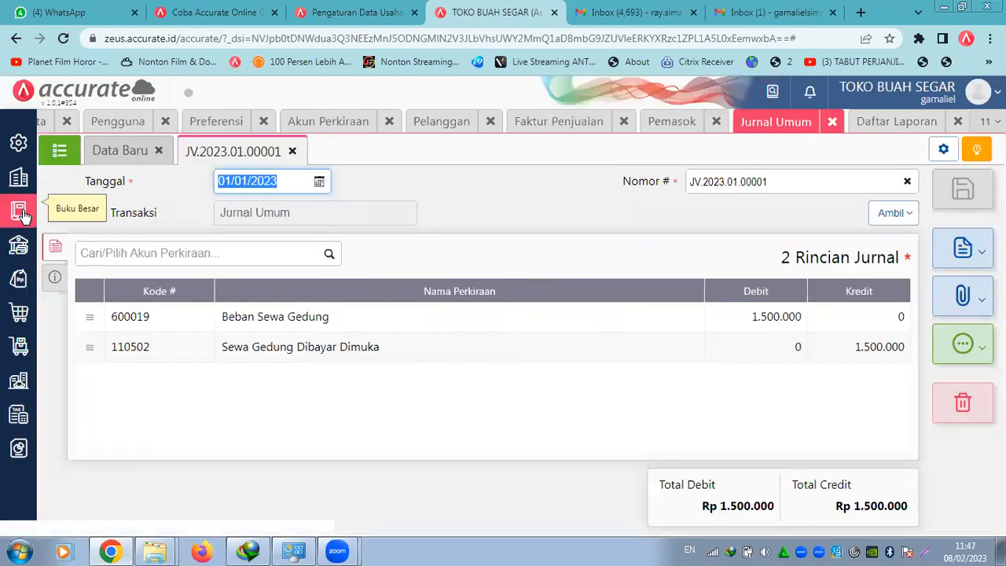
pyautogui.click(19, 245)
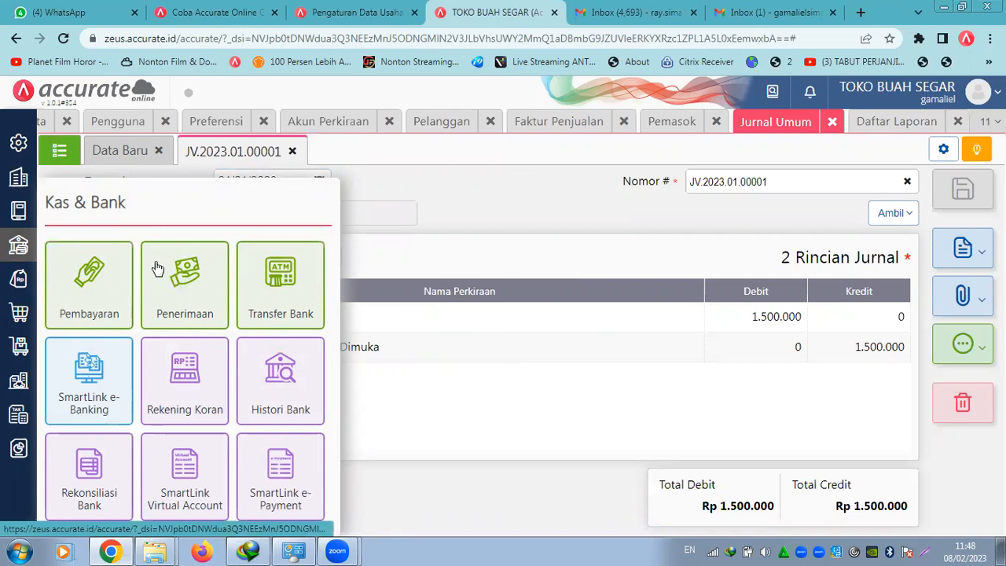
pyautogui.click(111, 277)
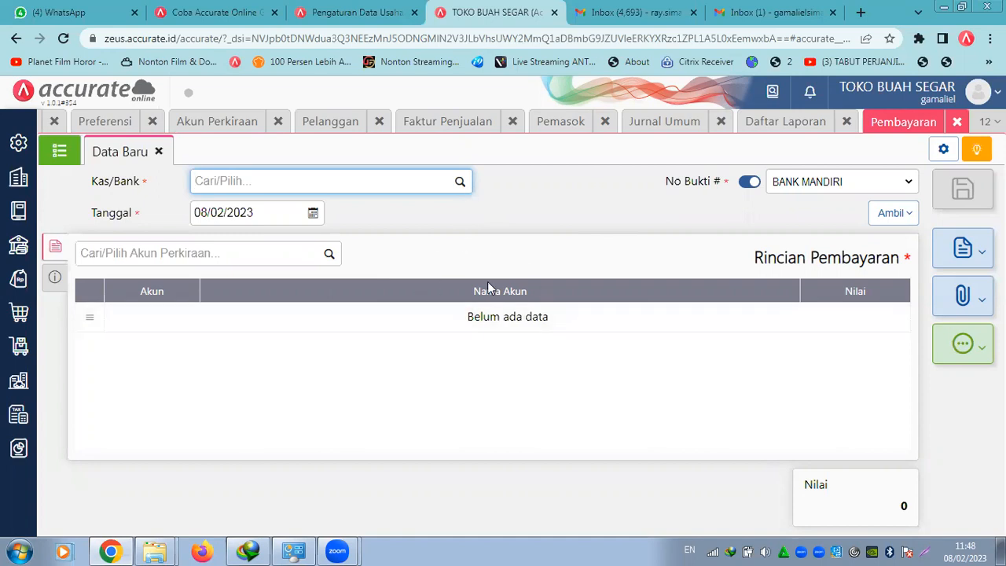
# Pay from Bank BCA with a 100.000 line to Beban Telekomunikasi
pyautogui.click(460, 182)
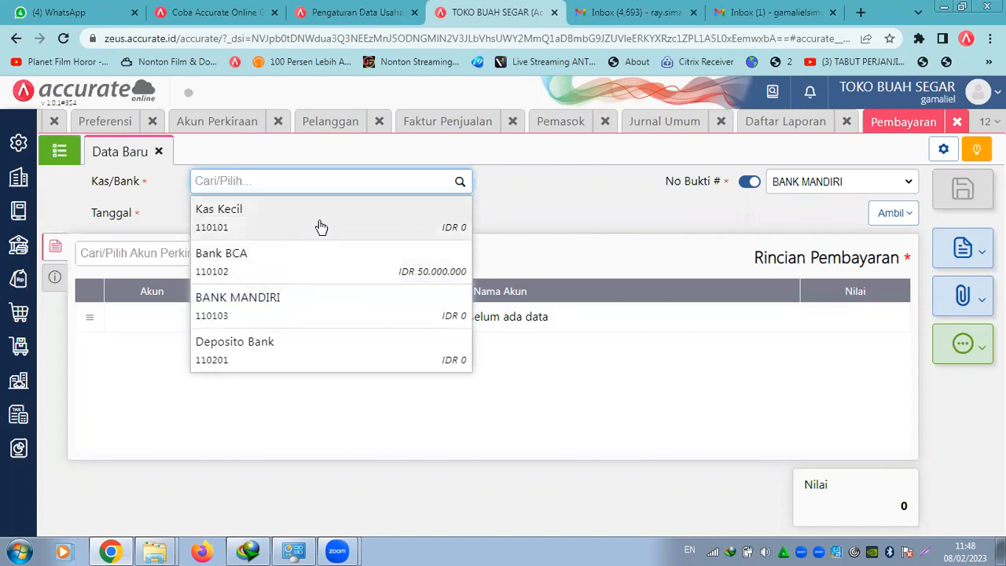
pyautogui.click(422, 269)
pyautogui.click(336, 256)
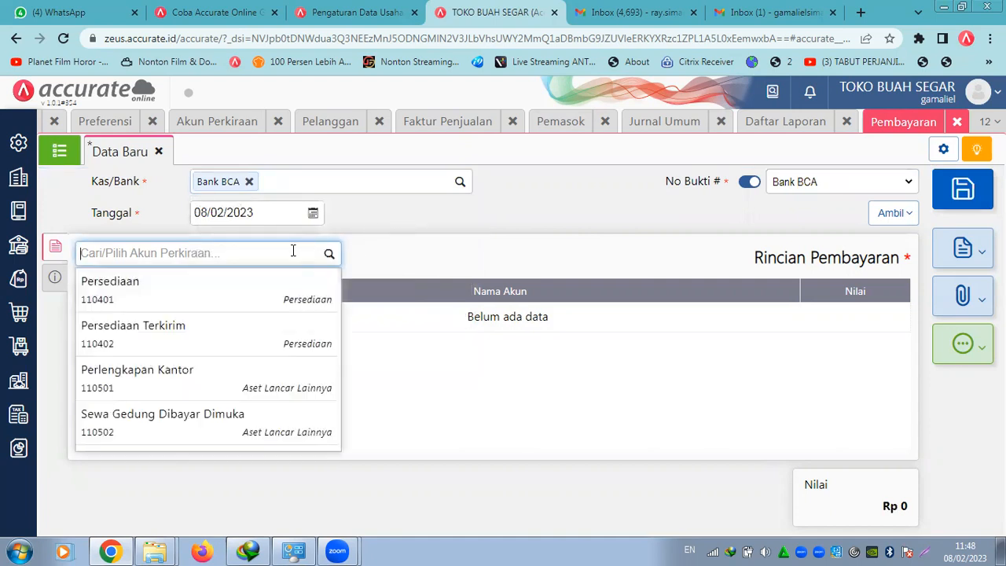
pyautogui.write('TELE')
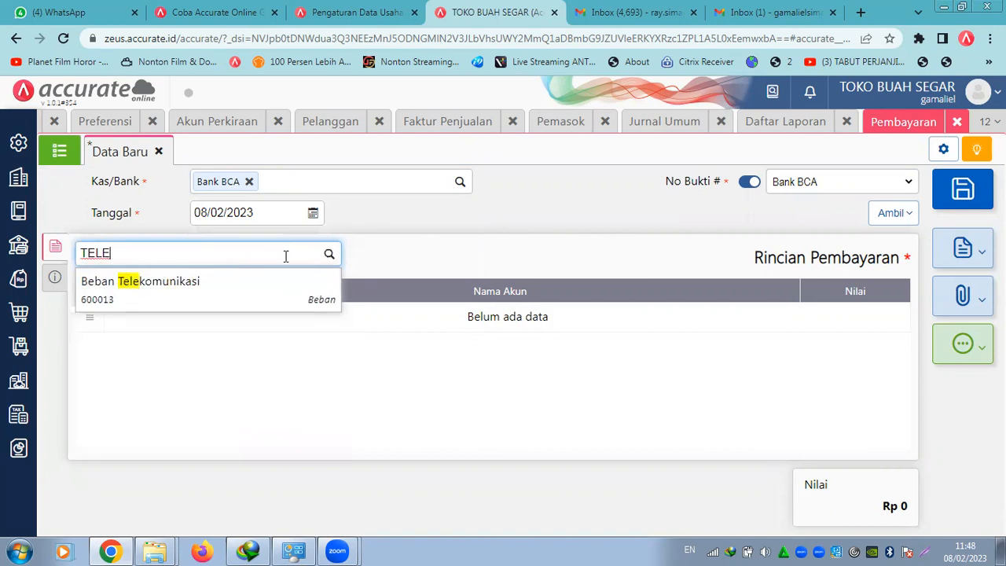
pyautogui.click(230, 287)
pyautogui.click(512, 304)
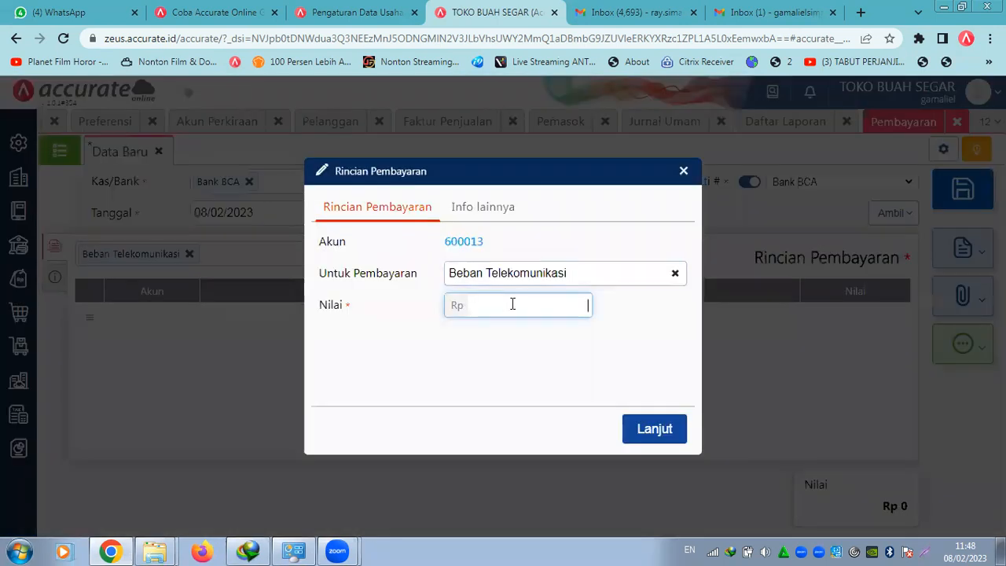
pyautogui.write('100.000')
pyautogui.click(657, 437)
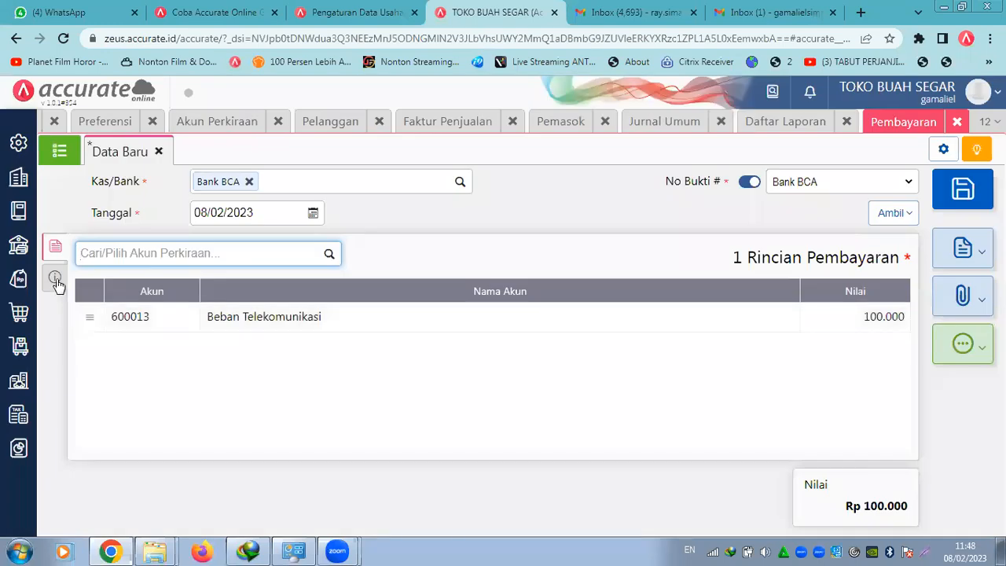
# Add the note PULSA MARKETING, check account 600013, and save the payment
pyautogui.click(55, 277)
pyautogui.click(260, 296)
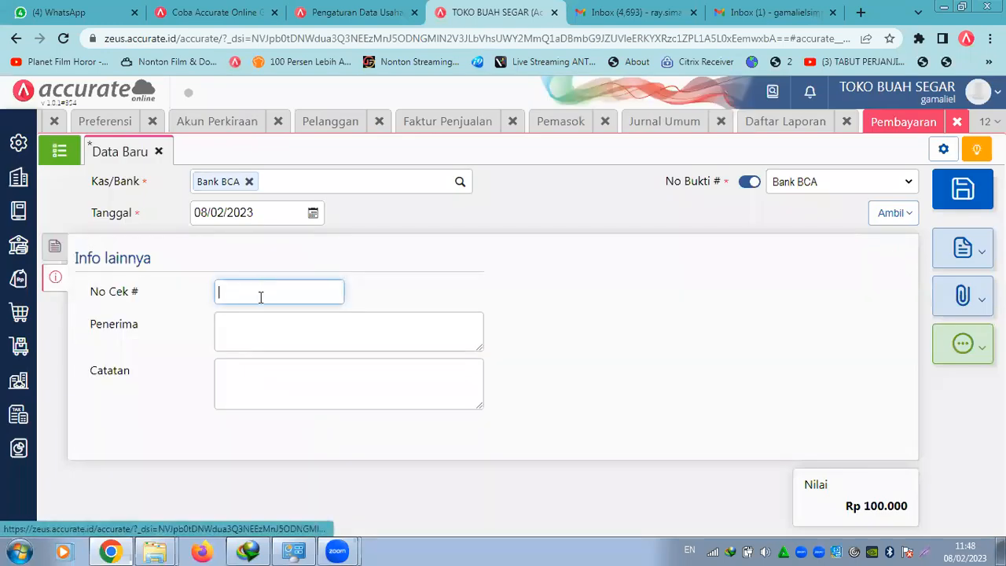
pyautogui.click(257, 322)
pyautogui.click(271, 367)
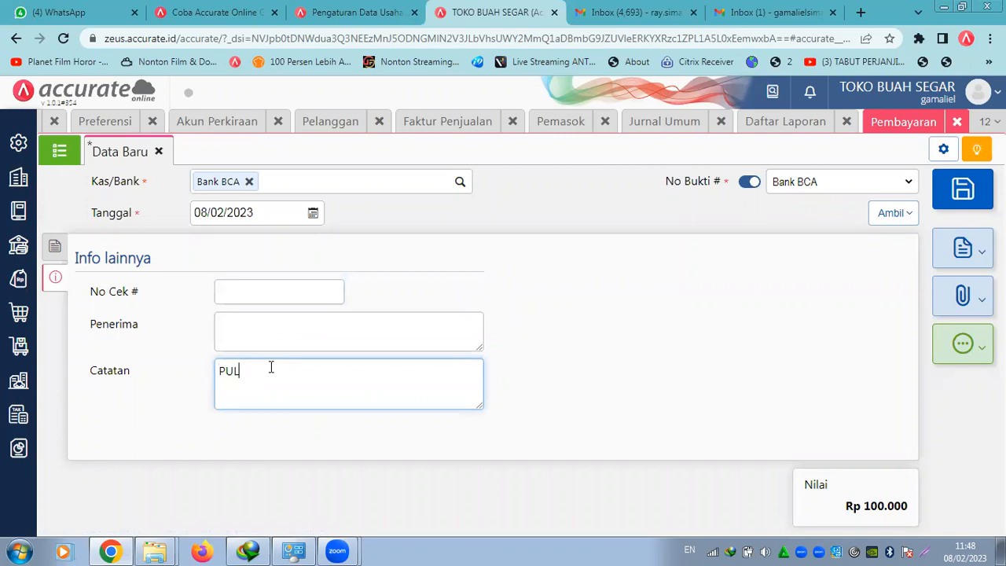
pyautogui.write('PULSA MARKETING ANTO')
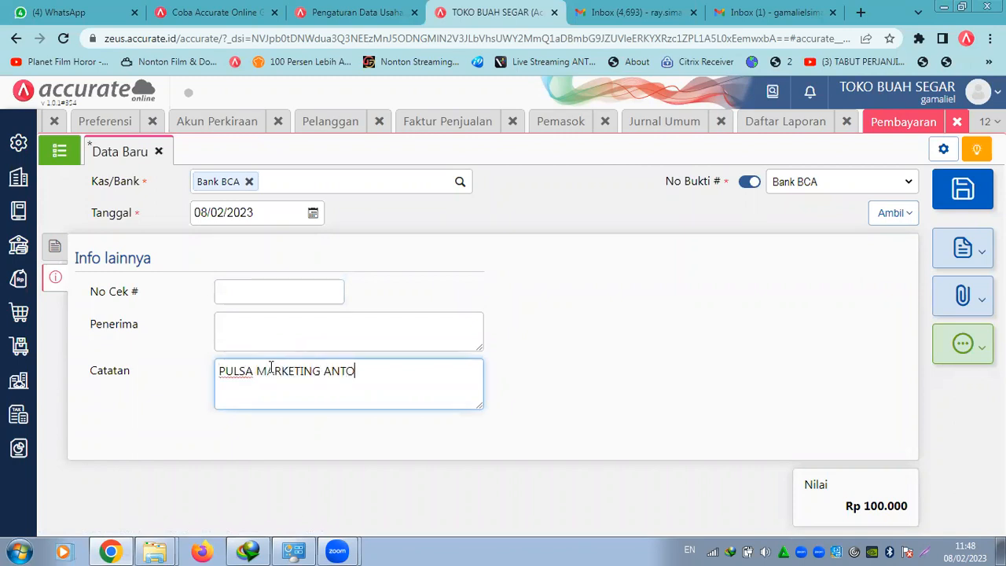
pyautogui.click(57, 247)
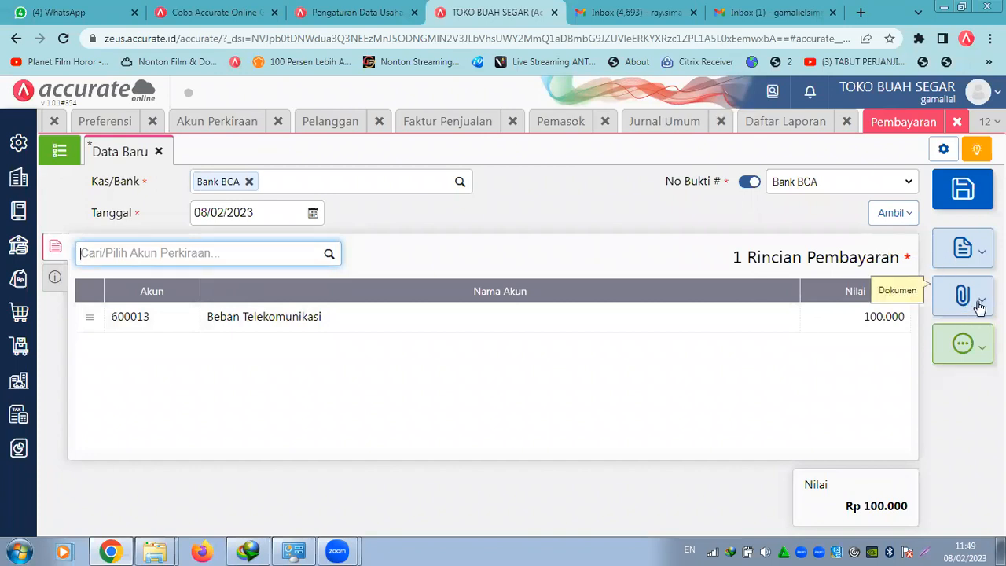
pyautogui.click(975, 192)
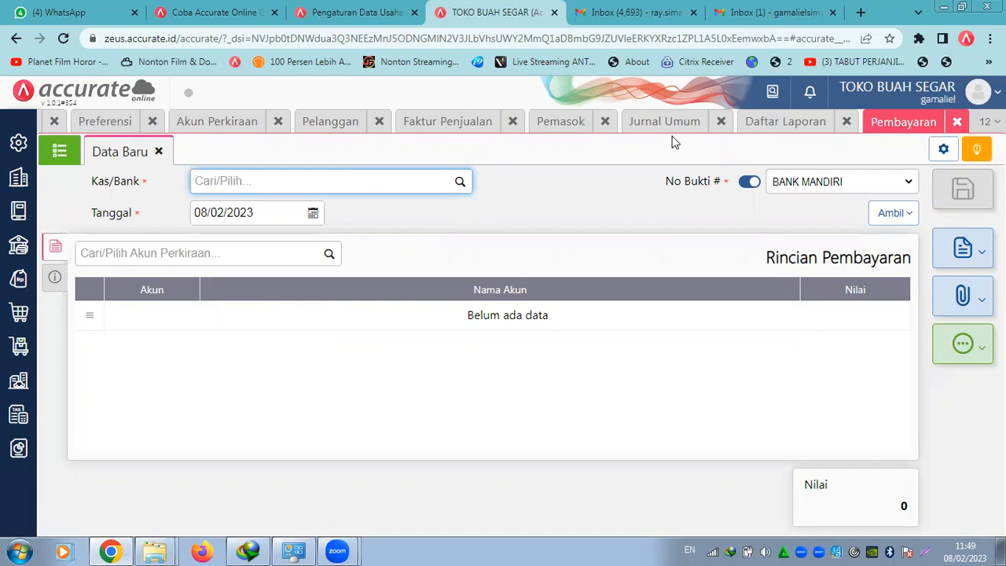
# Close Histori Buku Besar, refresh Laba/Rugi to include Beban Telekomunikasi 100.000, and open Histori Bank
pyautogui.click(791, 117)
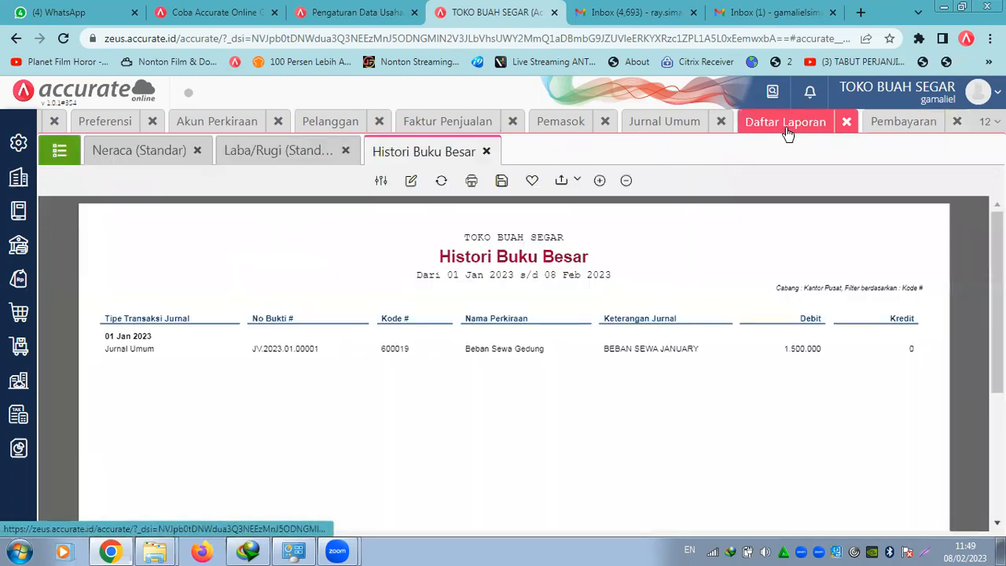
pyautogui.click(486, 152)
pyautogui.click(441, 180)
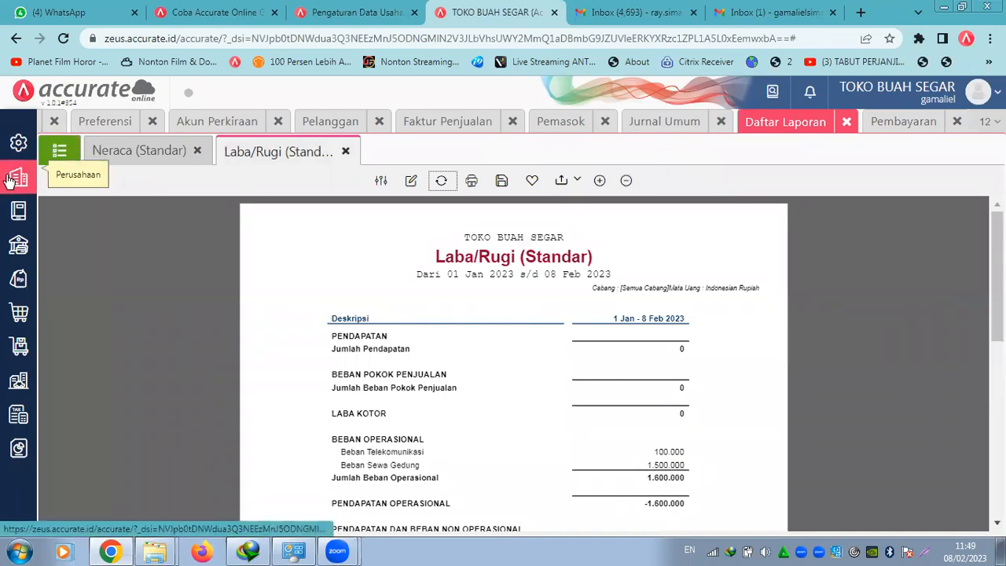
pyautogui.click(19, 245)
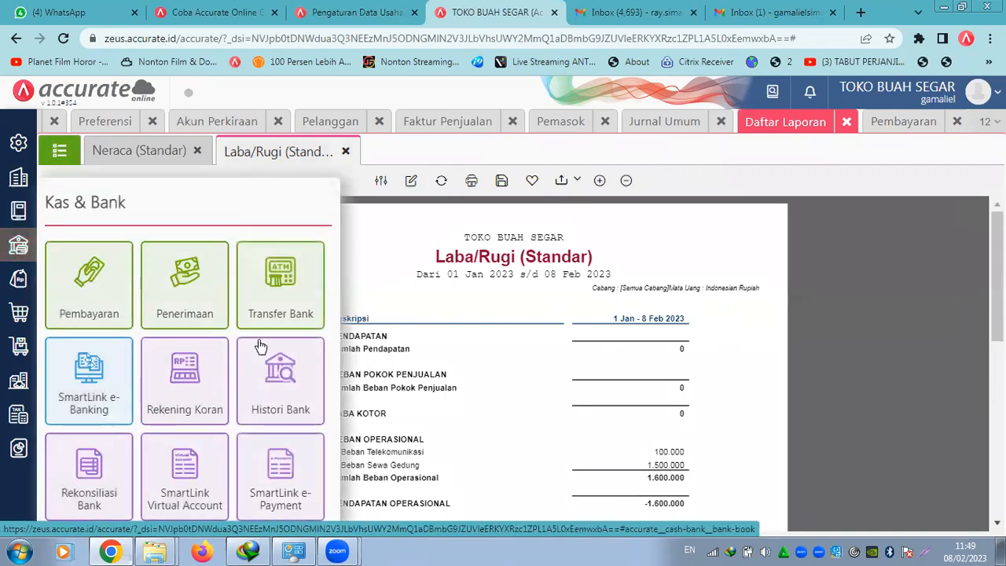
pyautogui.click(282, 379)
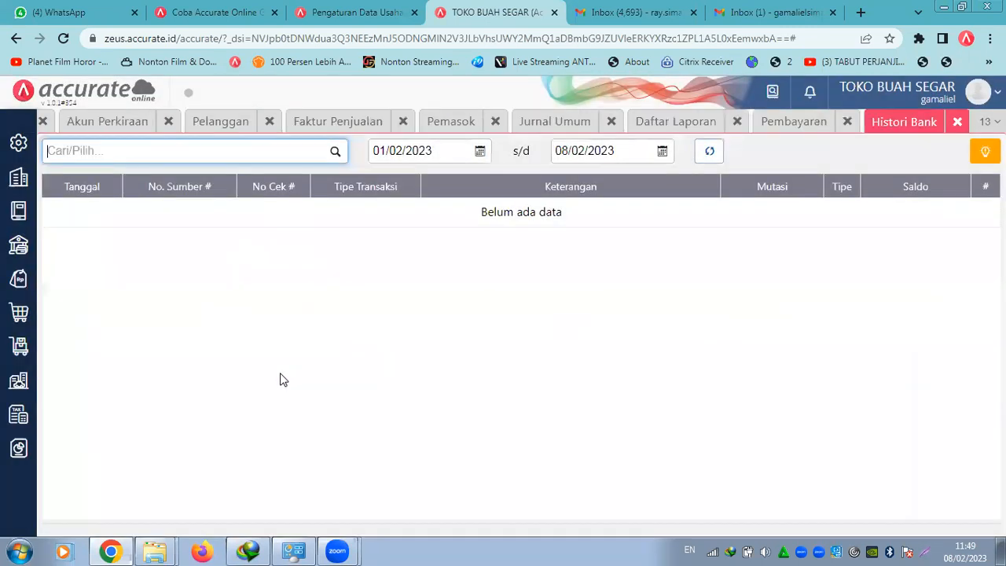
# Load Bank BCA history for 01/01/2023–08/02/2023, showing the 49.900.000 ending balance
pyautogui.click(335, 152)
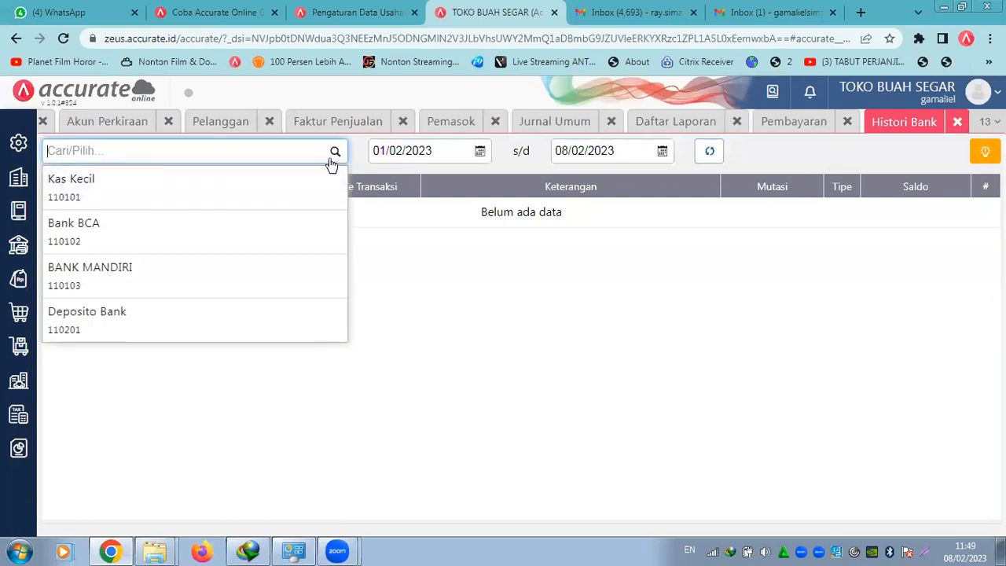
pyautogui.click(135, 244)
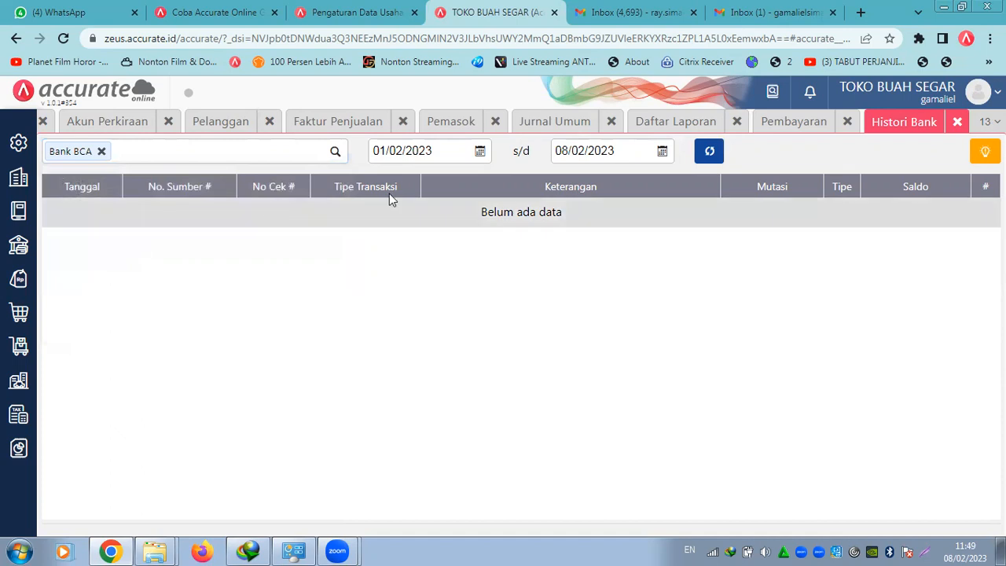
pyautogui.click(479, 151)
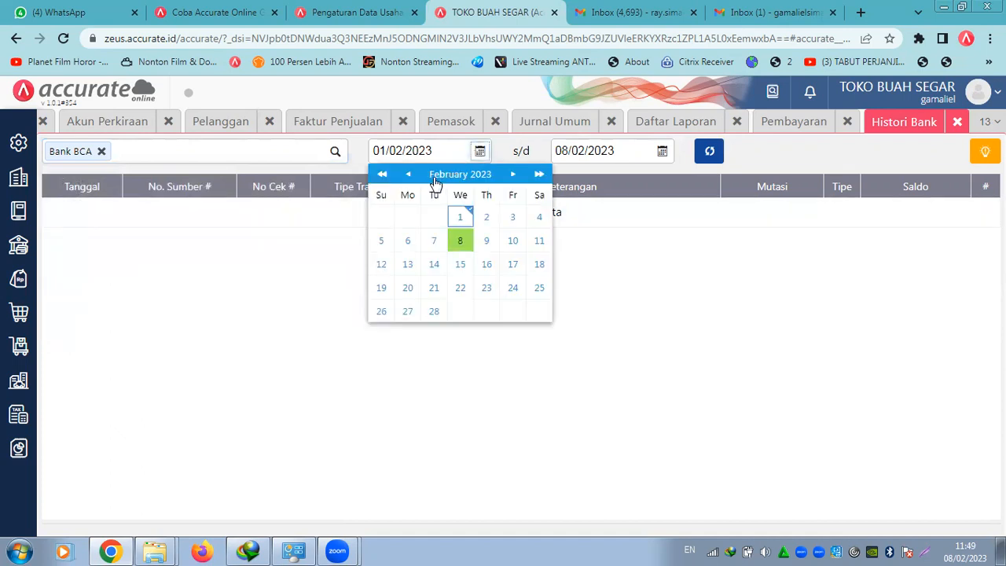
pyautogui.click(408, 174)
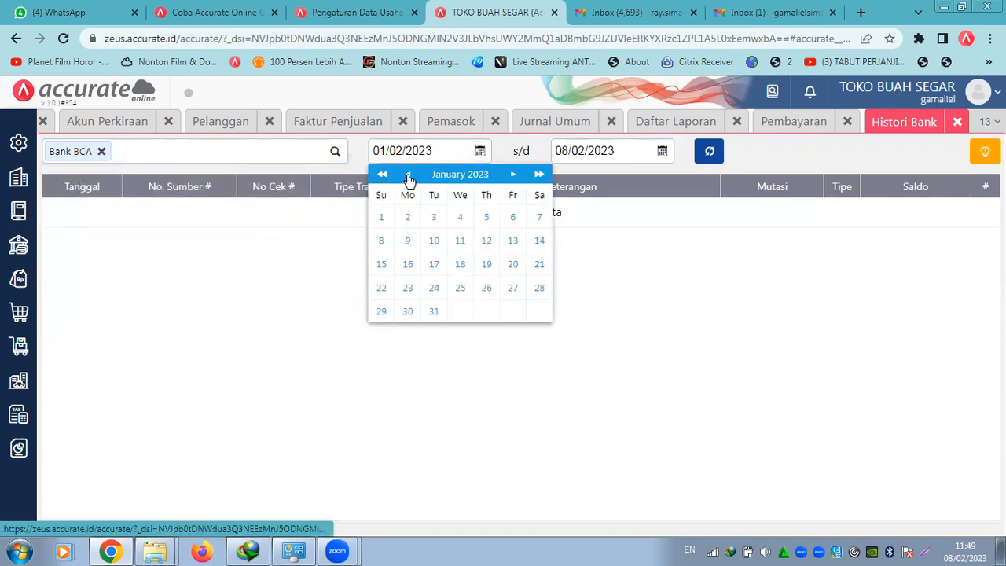
pyautogui.click(381, 218)
pyautogui.click(702, 159)
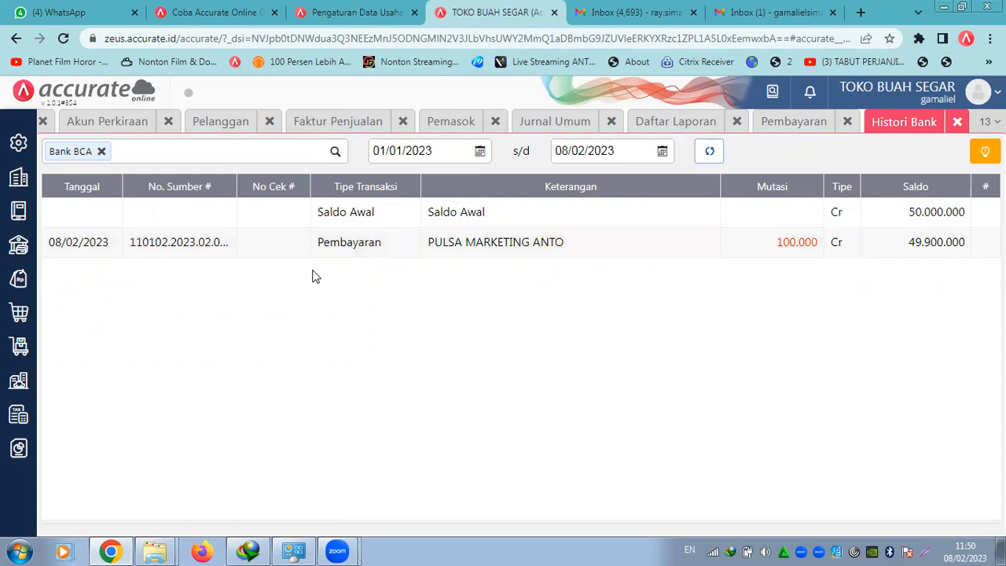
pyautogui.click(24, 182)
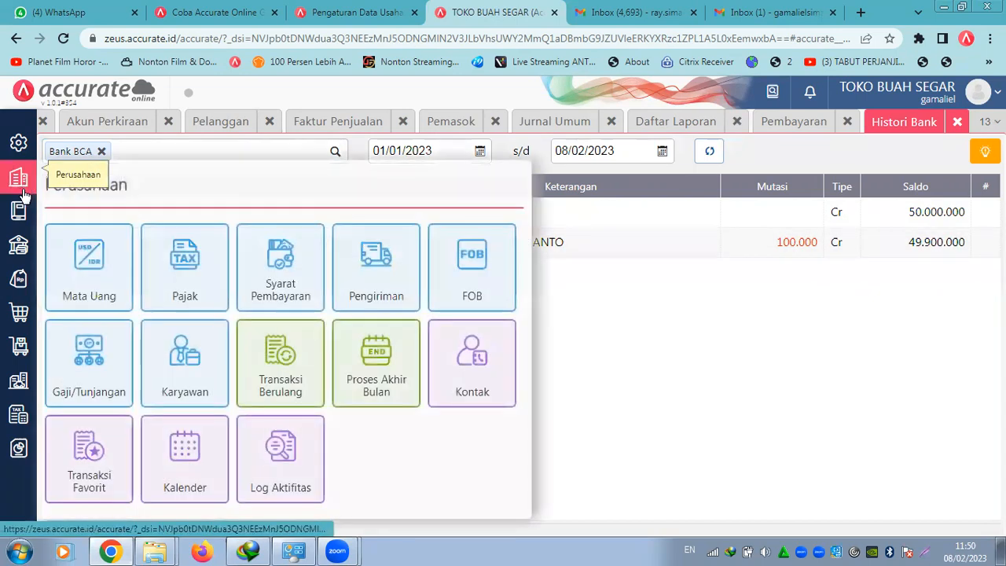
# Browse the Buku Besar and Kas & Bank menus, then open Persediaan's Barang & Jasa item form
pyautogui.click(23, 212)
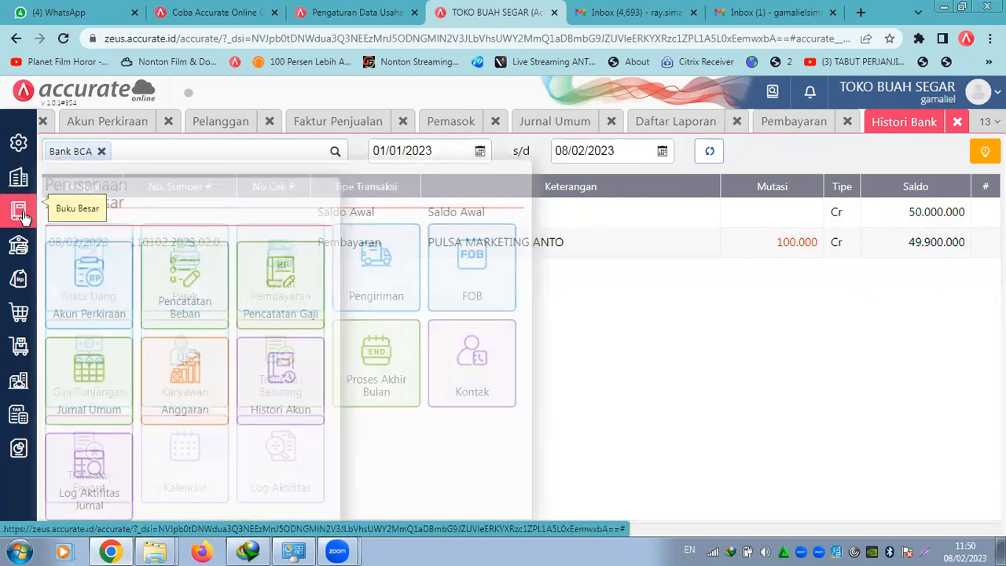
pyautogui.click(22, 248)
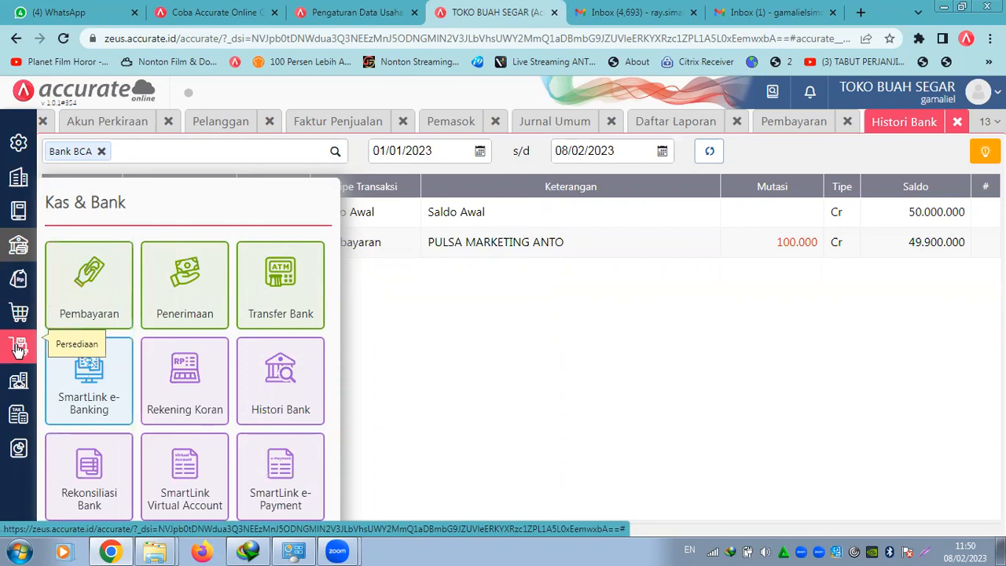
pyautogui.click(19, 350)
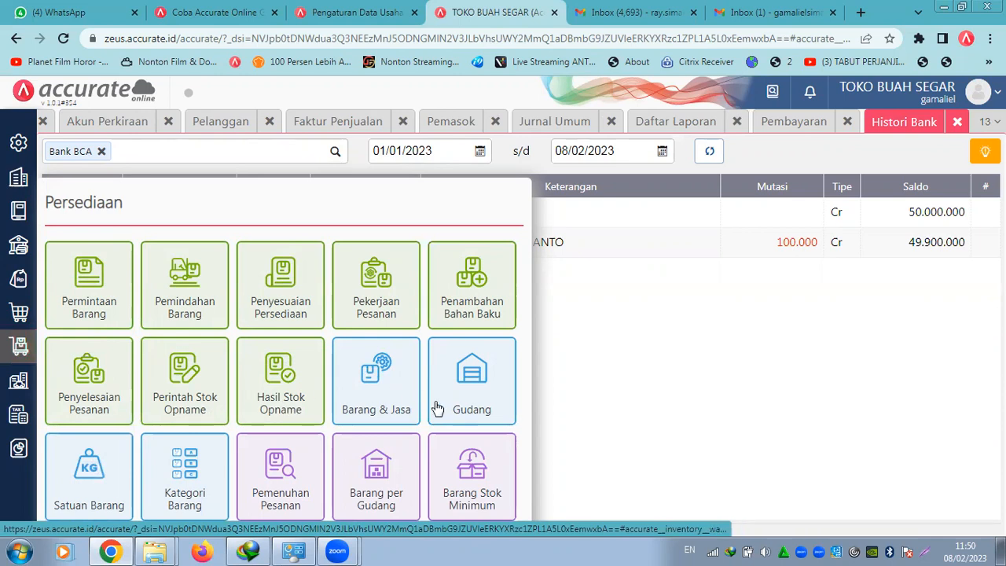
pyautogui.click(375, 378)
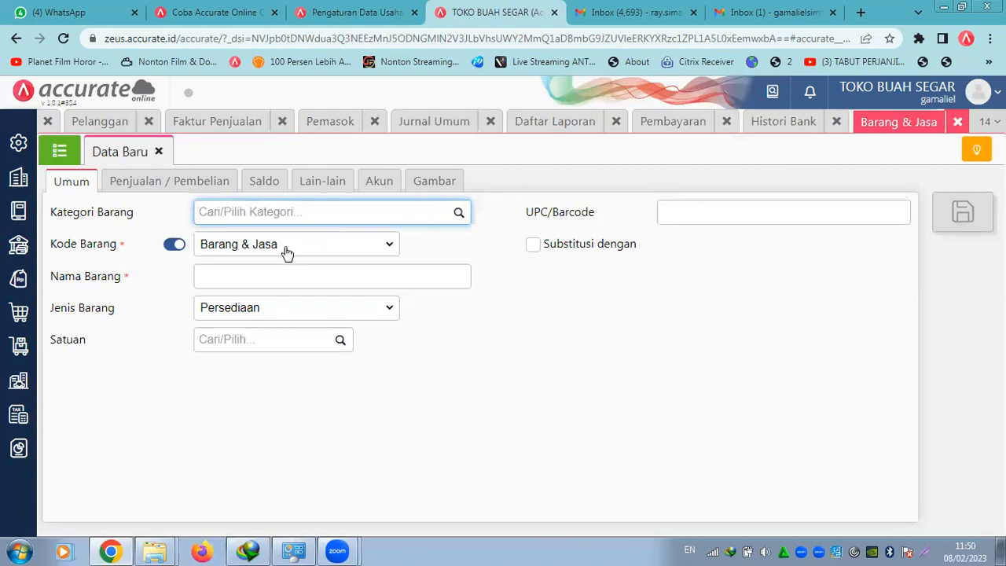
# Keep the item type as Persediaan and review the sales/purchase and opening balance tabs
pyautogui.click(263, 286)
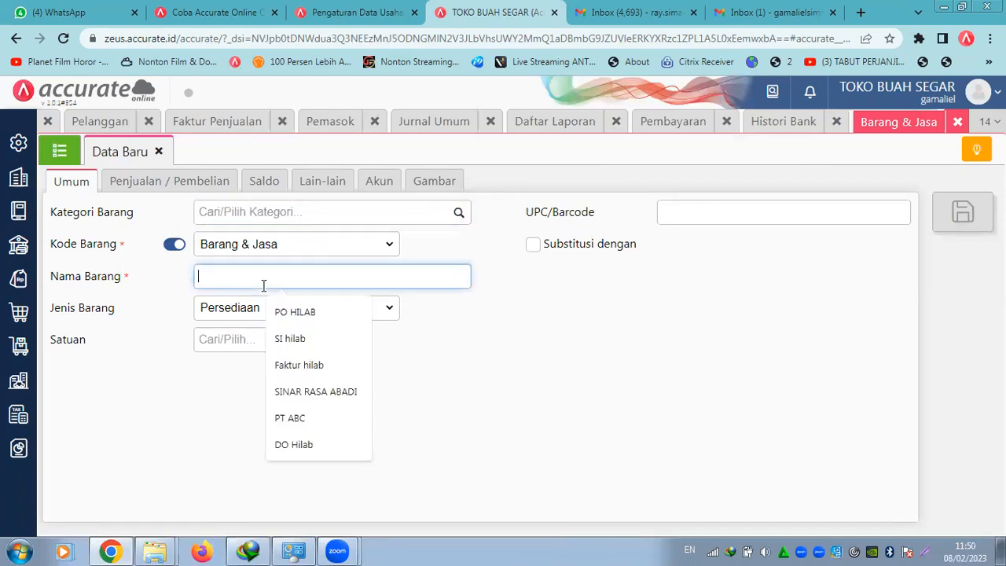
pyautogui.click(237, 316)
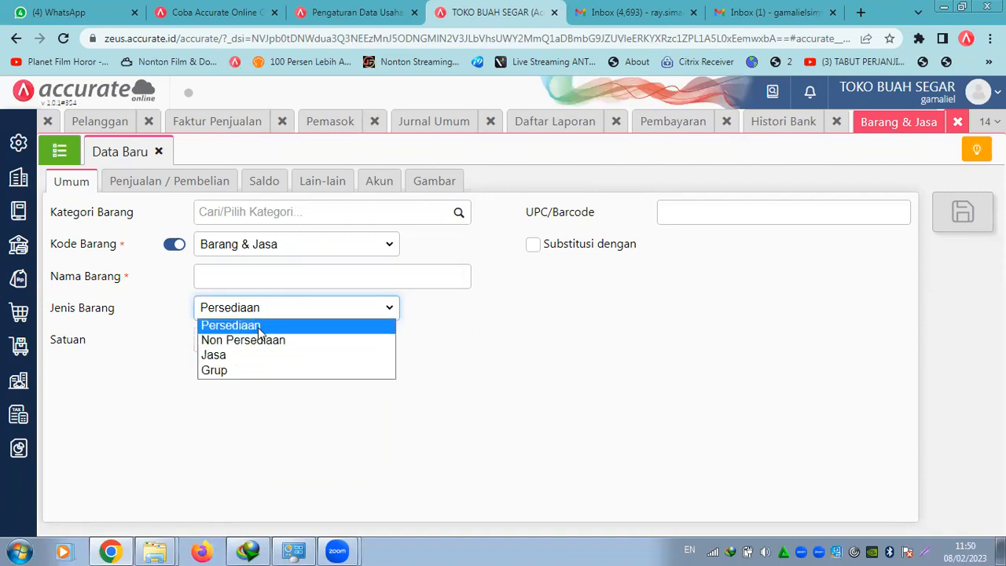
pyautogui.click(260, 325)
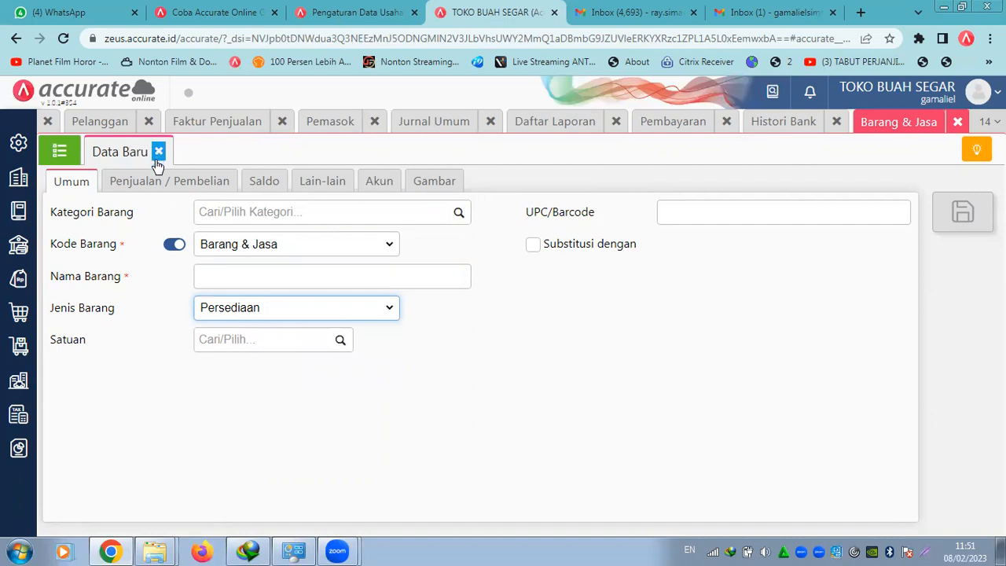
pyautogui.click(157, 187)
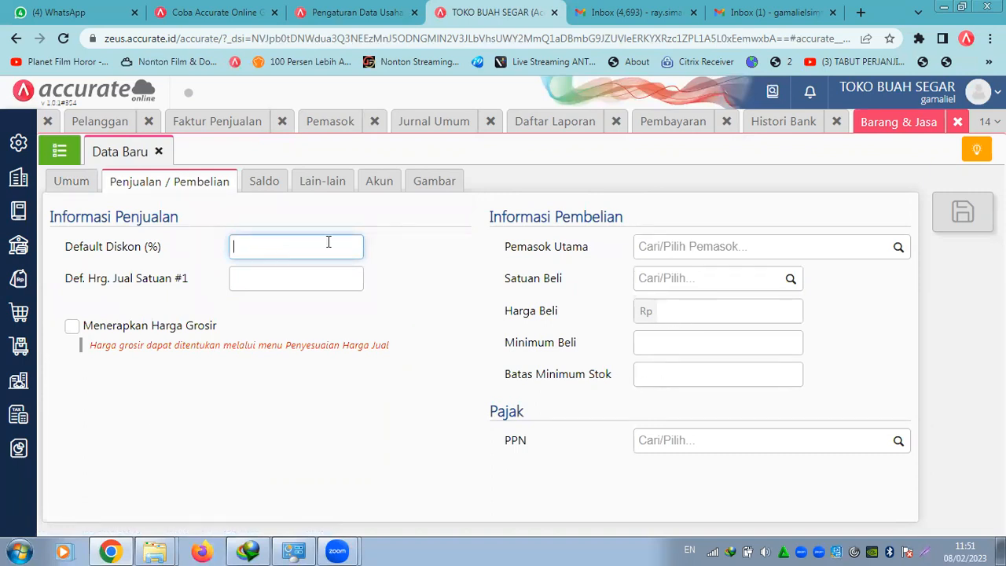
pyautogui.click(261, 184)
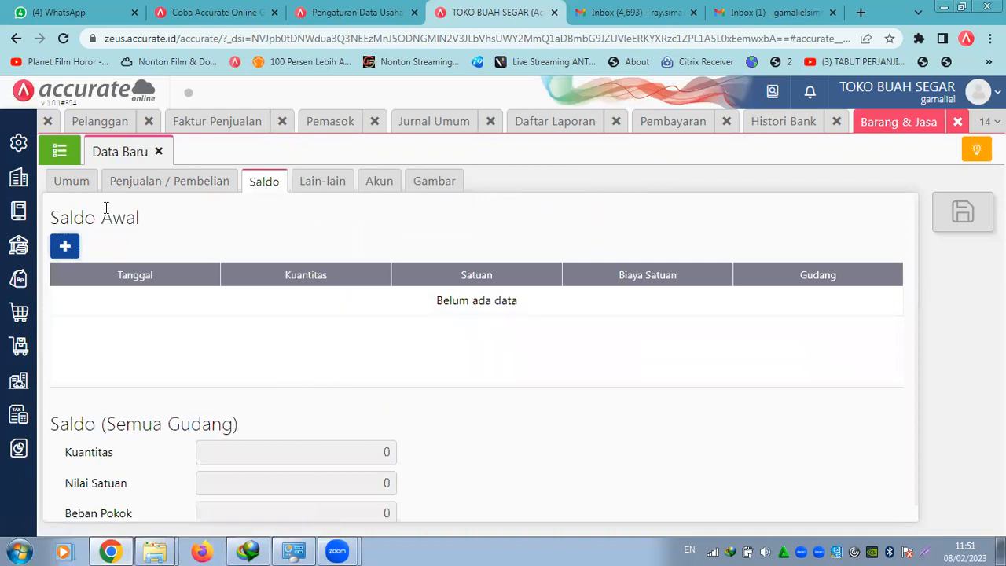
pyautogui.click(72, 187)
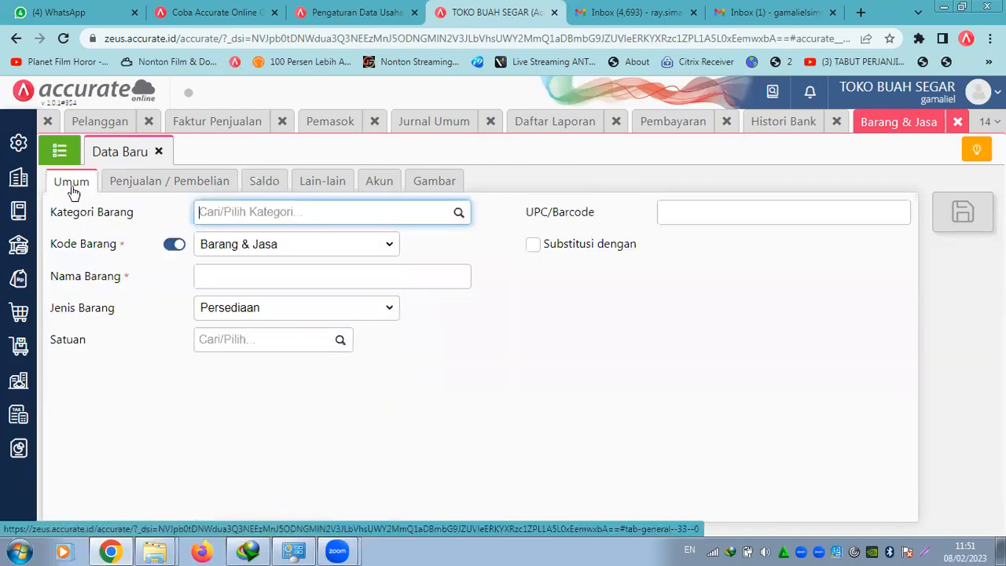
# Compare the Non Persediaan and Jasa item types, then set the type back to Persediaan
pyautogui.click(225, 310)
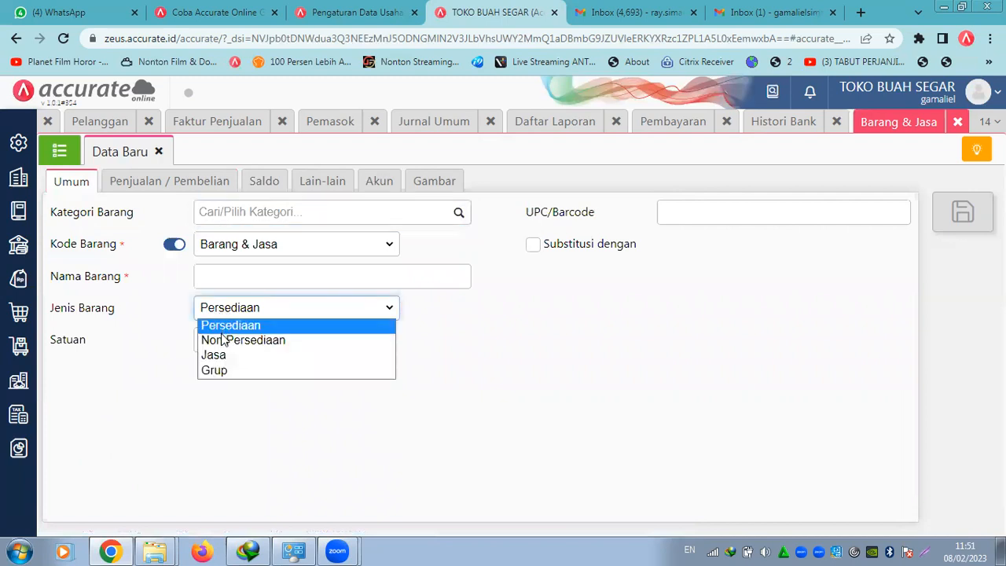
pyautogui.click(222, 340)
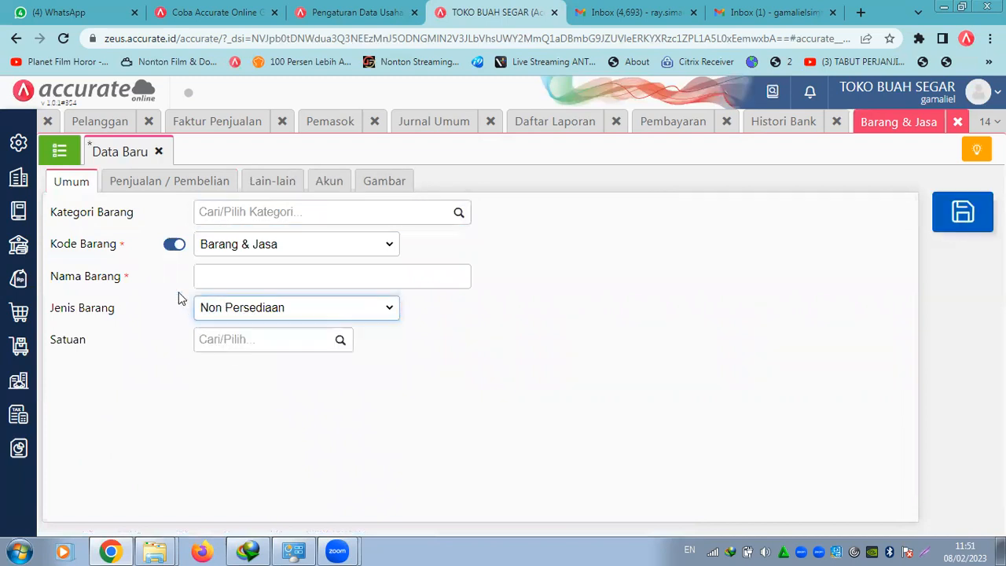
pyautogui.click(221, 280)
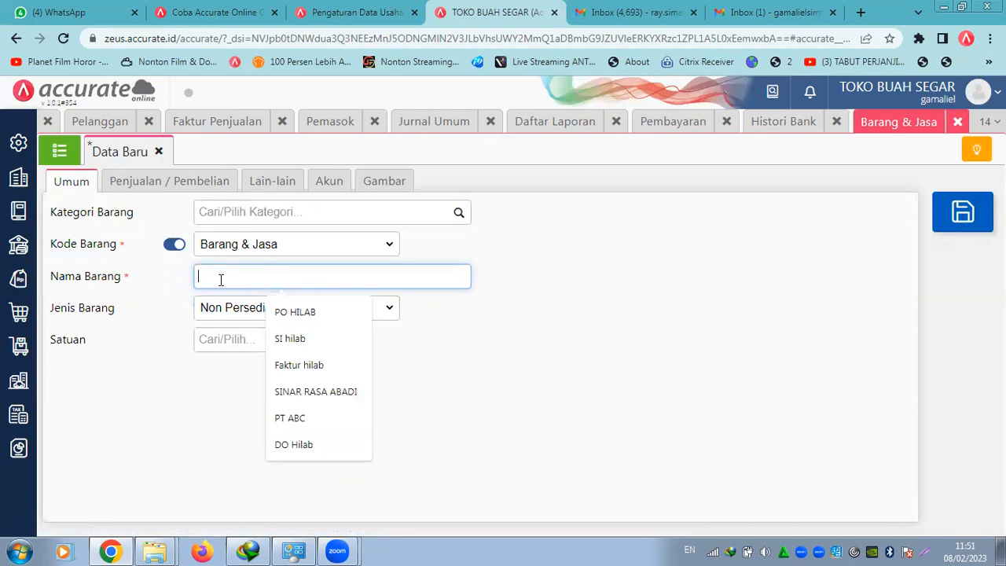
pyautogui.click(527, 323)
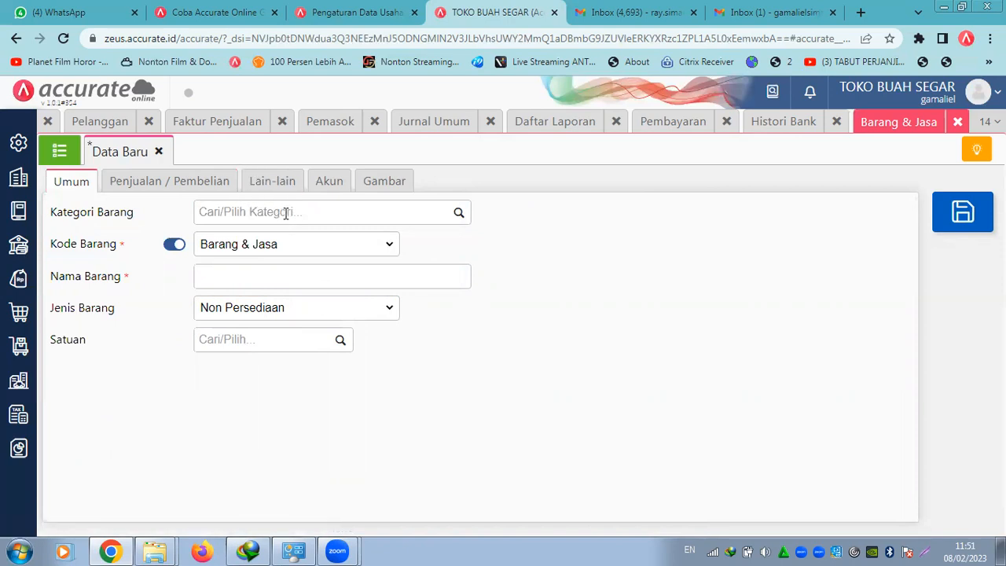
pyautogui.click(332, 185)
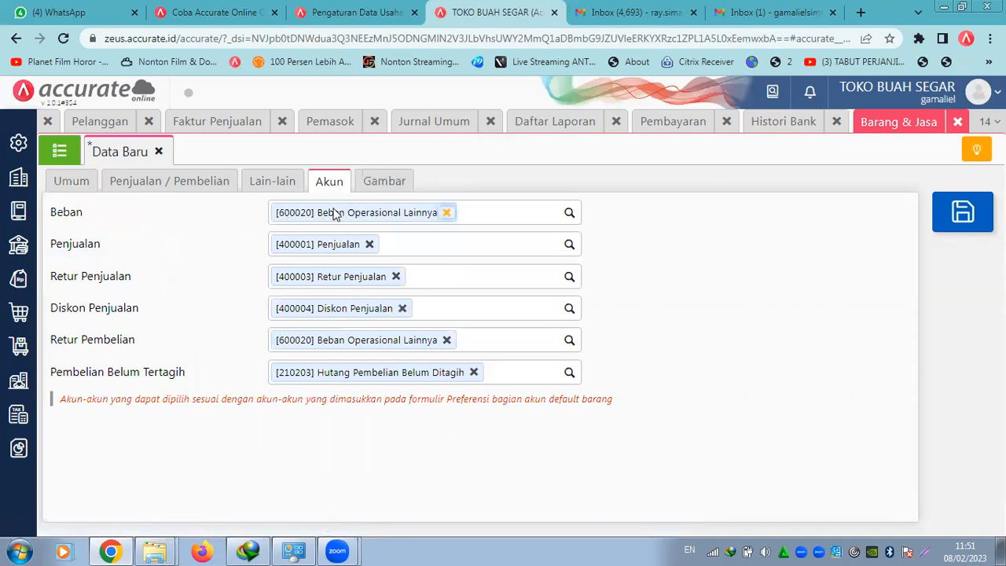
pyautogui.click(78, 184)
pyautogui.click(238, 309)
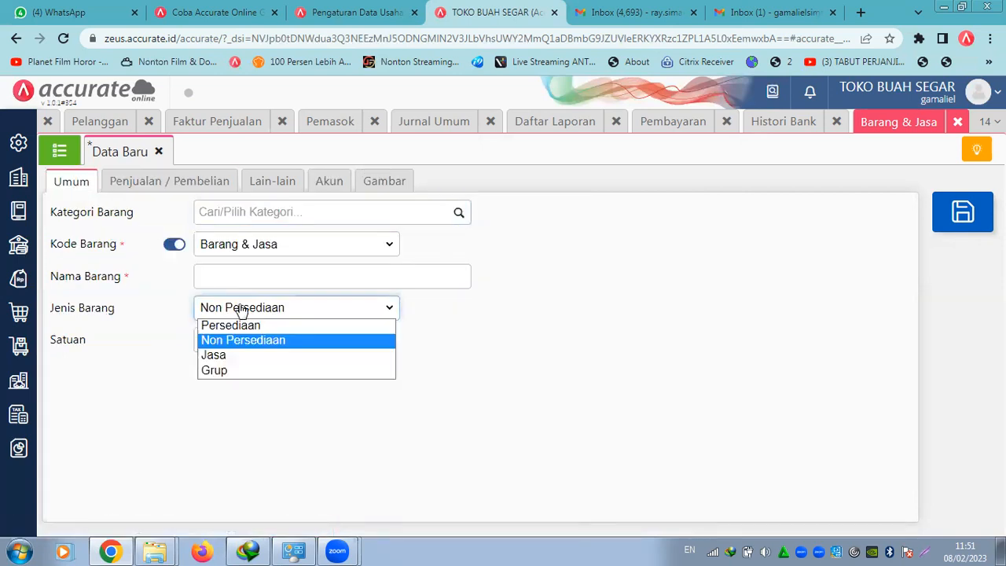
pyautogui.click(240, 358)
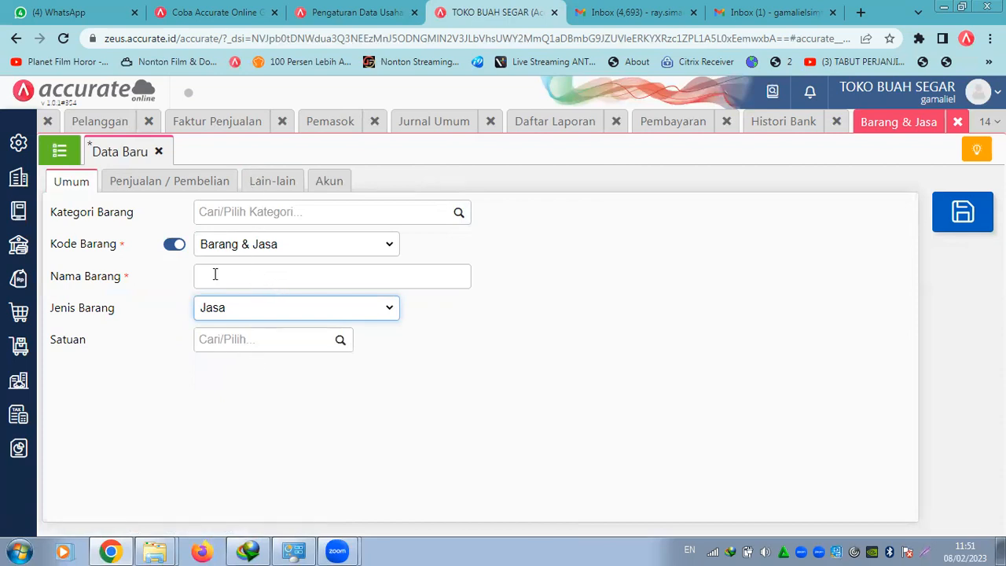
pyautogui.click(218, 309)
pyautogui.click(220, 325)
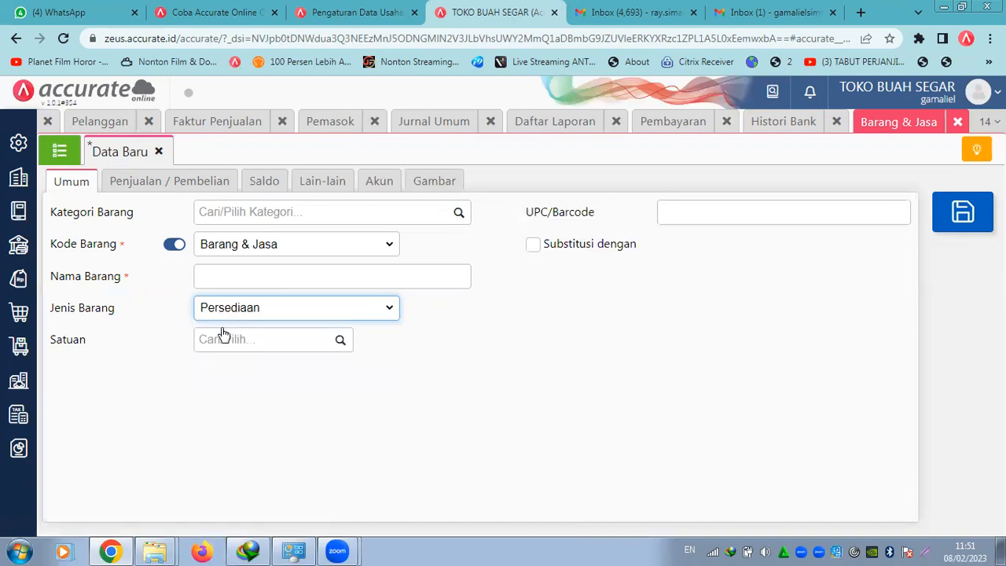
# Enter the item name sparepart abc
pyautogui.click(226, 281)
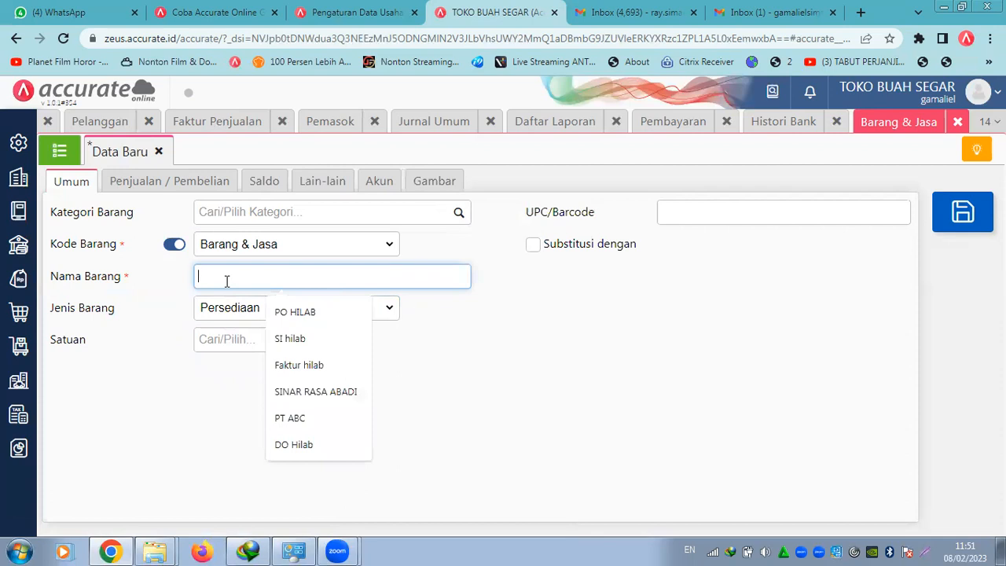
pyautogui.write('spare')
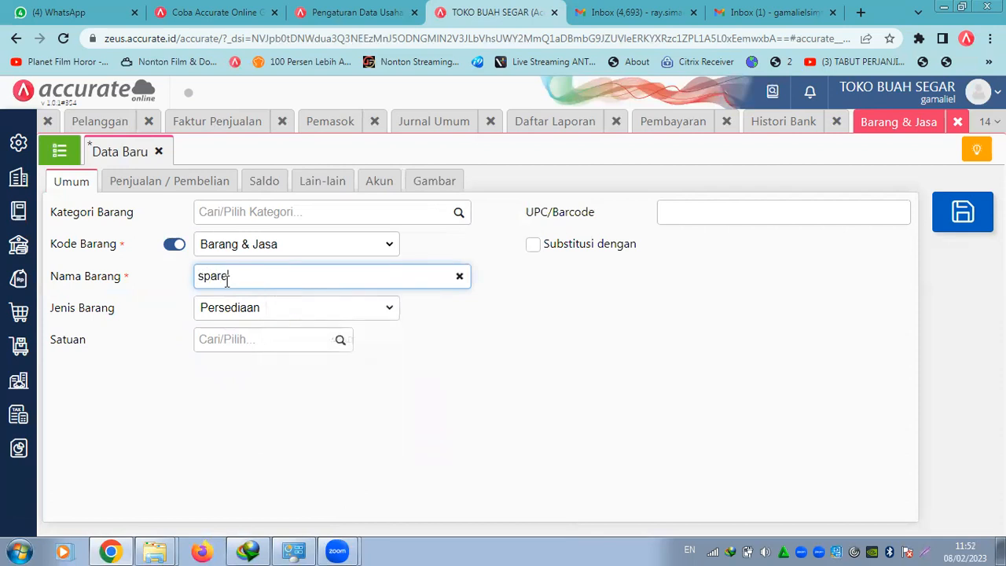
pyautogui.write('part abc')
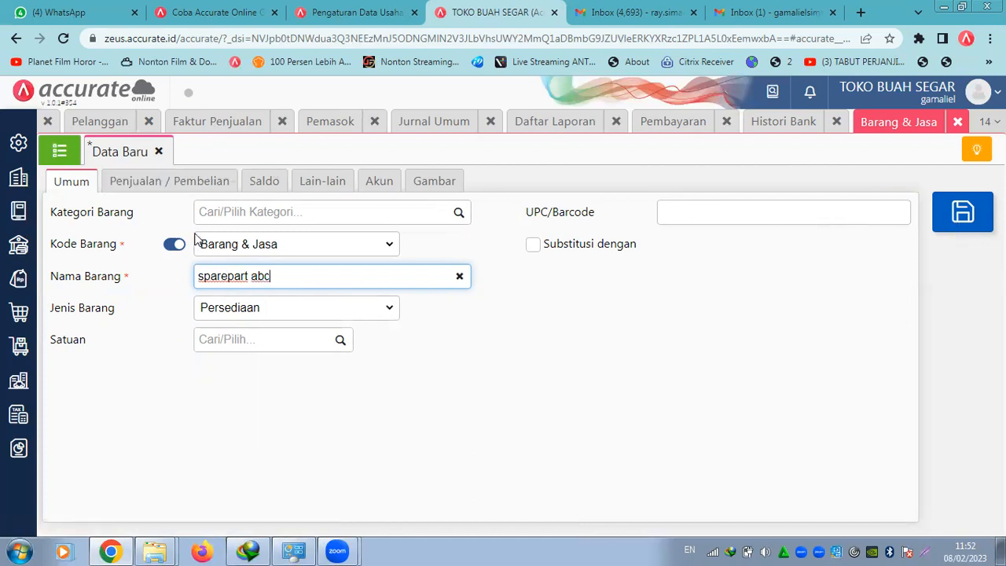
# Review the item's tabs, discard an opening stock balance entry, and save sparepart abc
pyautogui.click(192, 182)
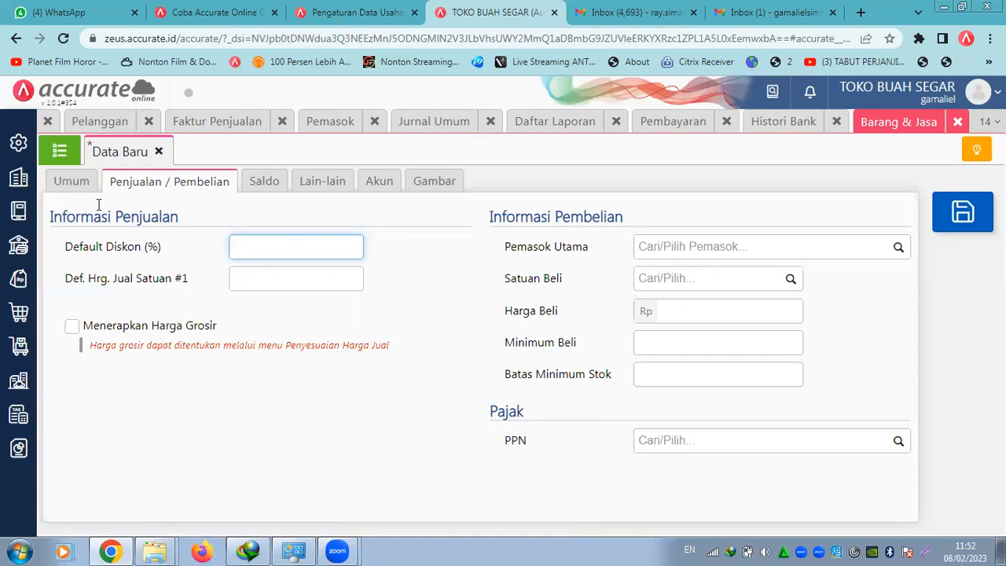
pyautogui.click(69, 181)
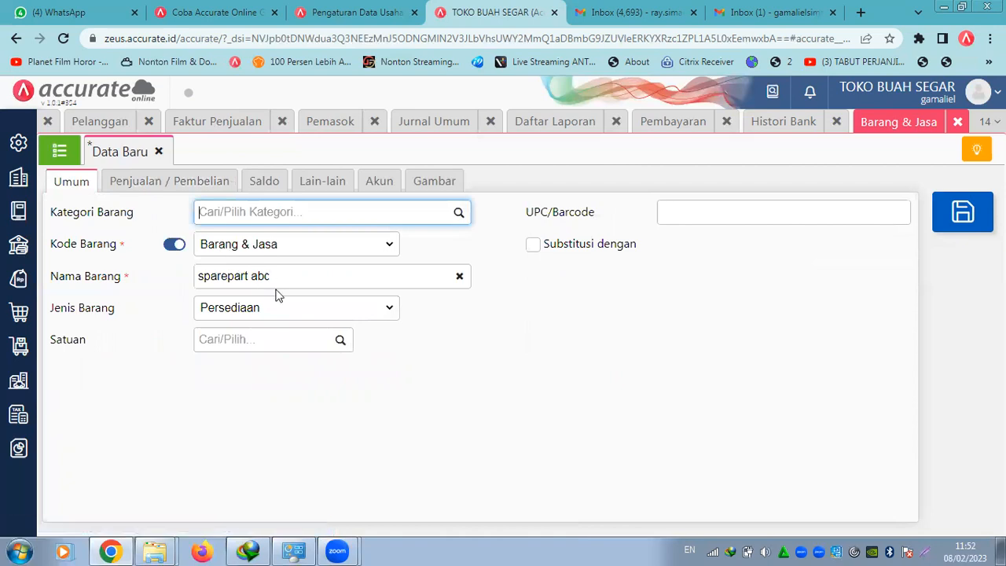
pyautogui.click(279, 185)
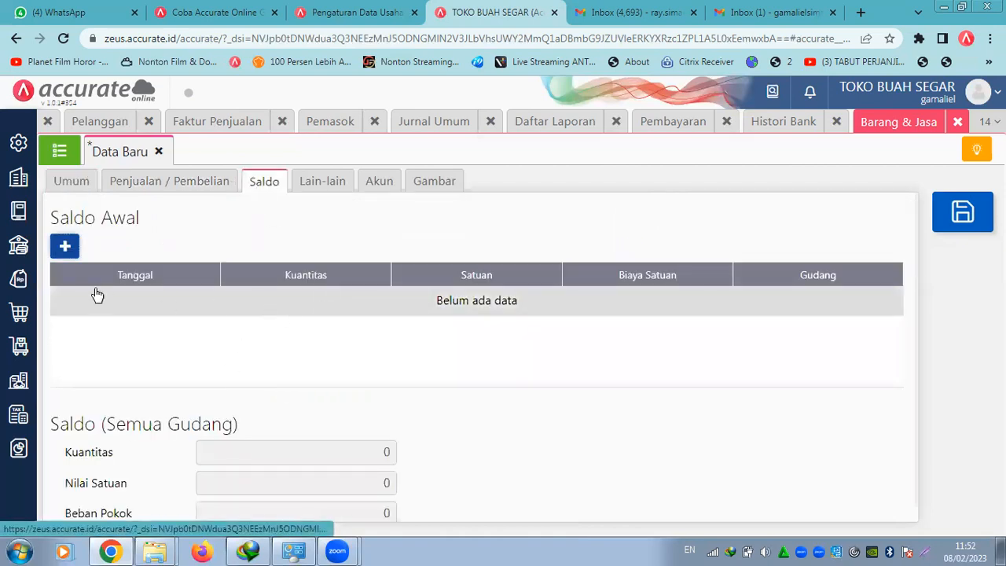
pyautogui.click(66, 247)
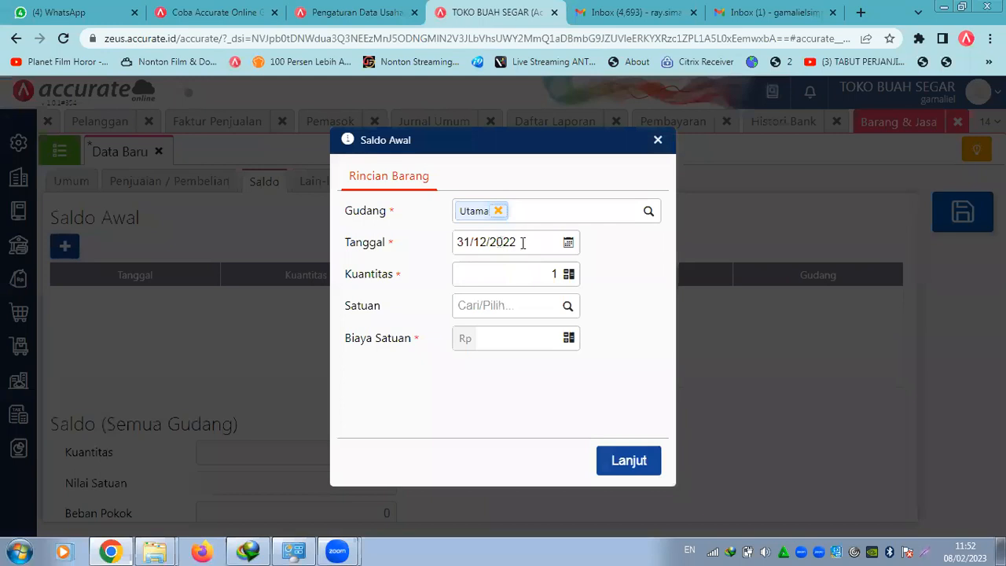
pyautogui.moveTo(522, 243); pyautogui.dragTo(455, 243)
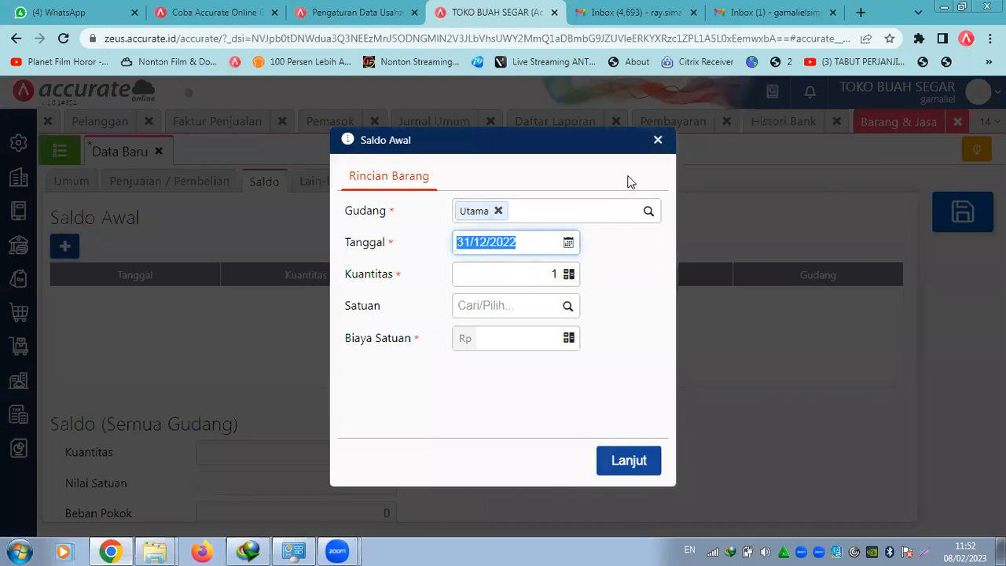
pyautogui.click(658, 141)
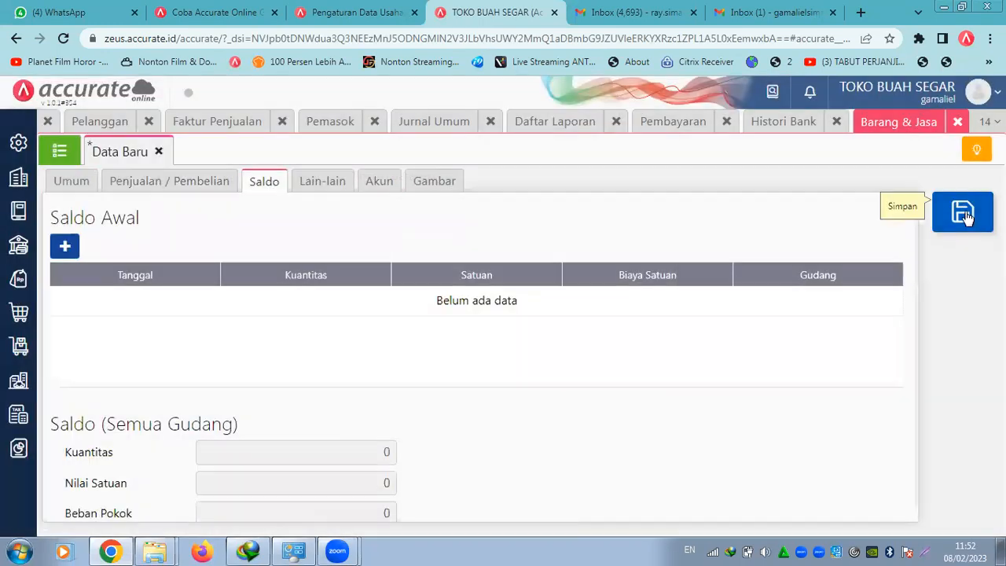
pyautogui.click(966, 219)
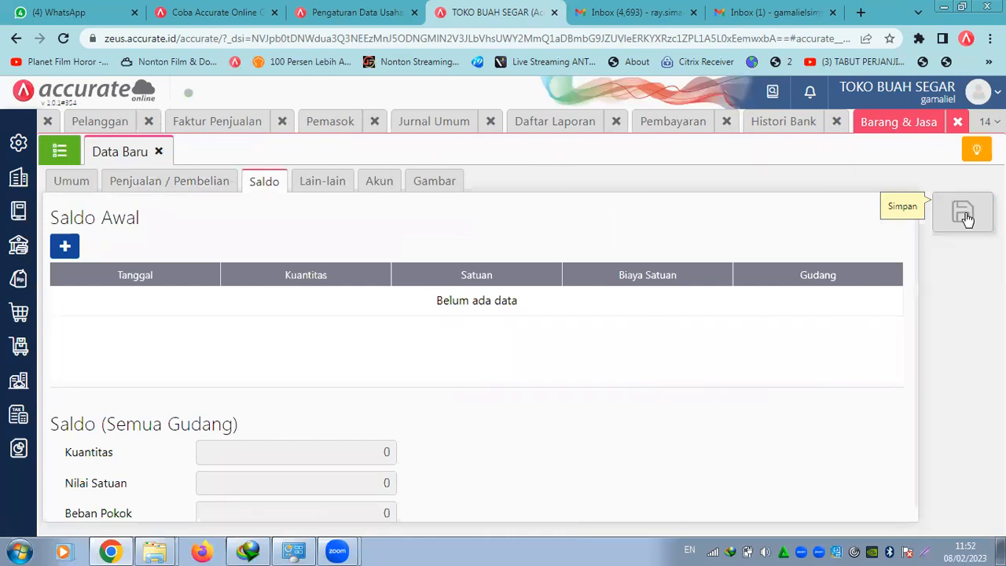
# Return to the item list showing sparepart abc (100001) and start a new Pesanan Pembelian
pyautogui.click(60, 152)
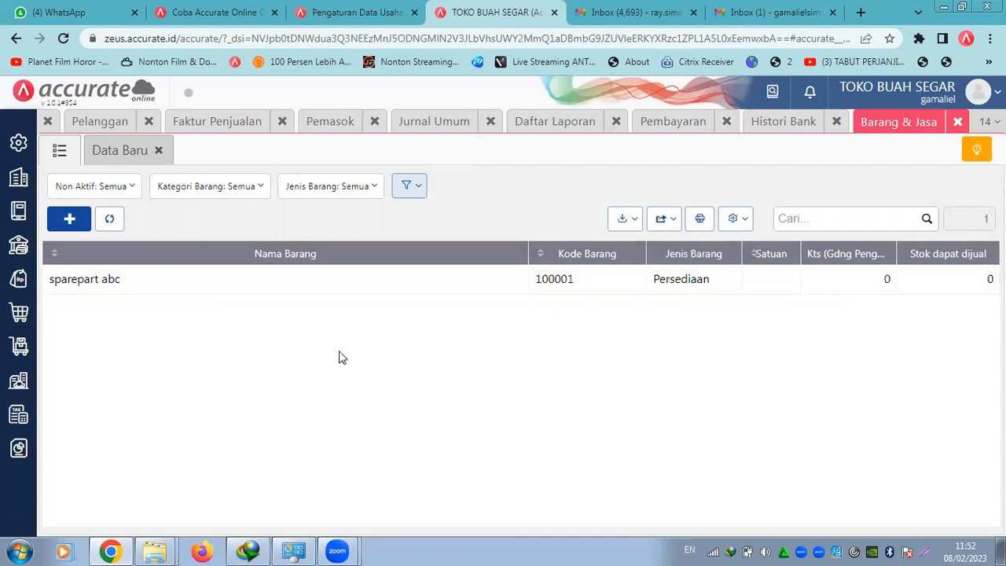
pyautogui.click(18, 324)
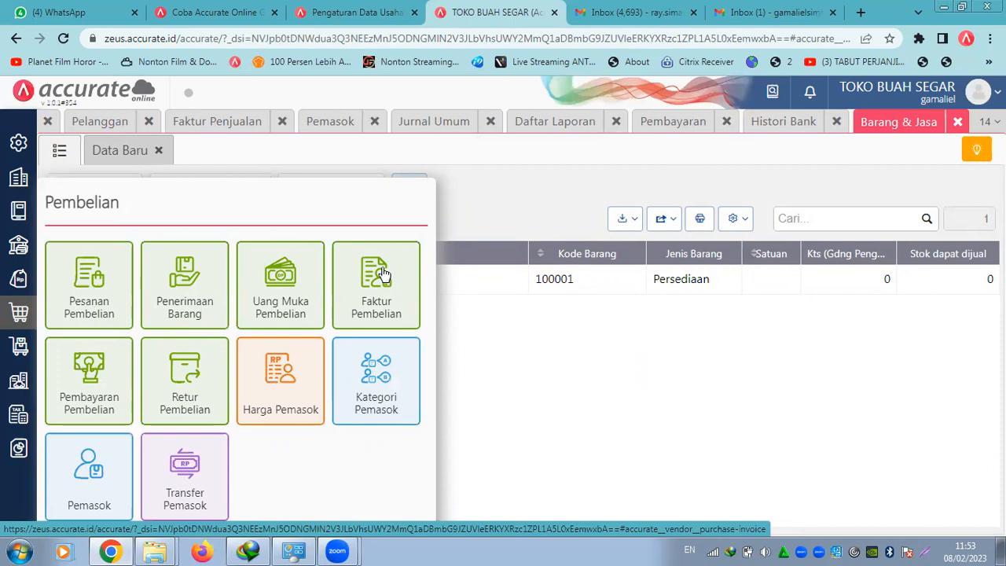
pyautogui.click(92, 283)
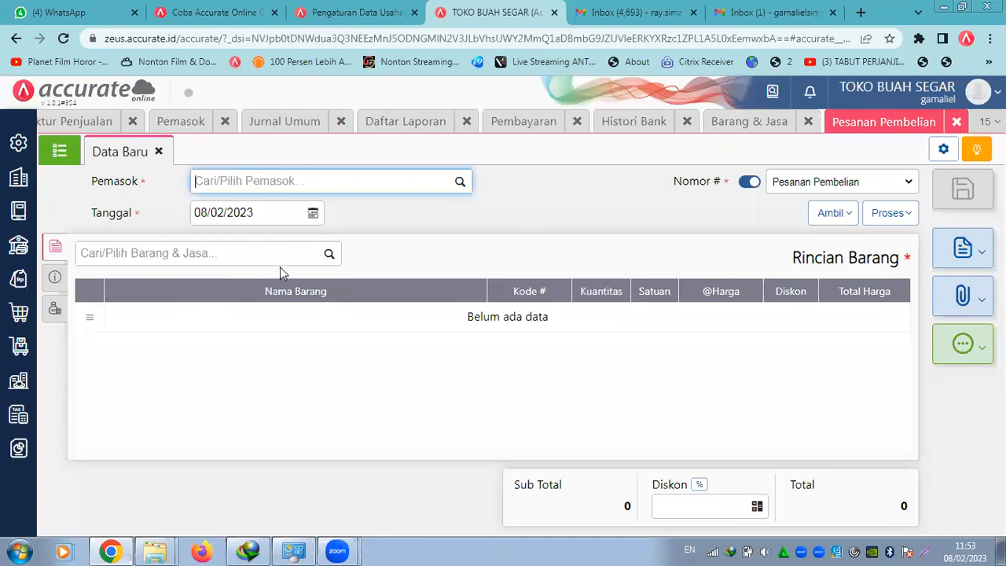
# Create vendor abc as a new supplier on the purchase order
pyautogui.click(21, 311)
pyautogui.write('vendor abc')
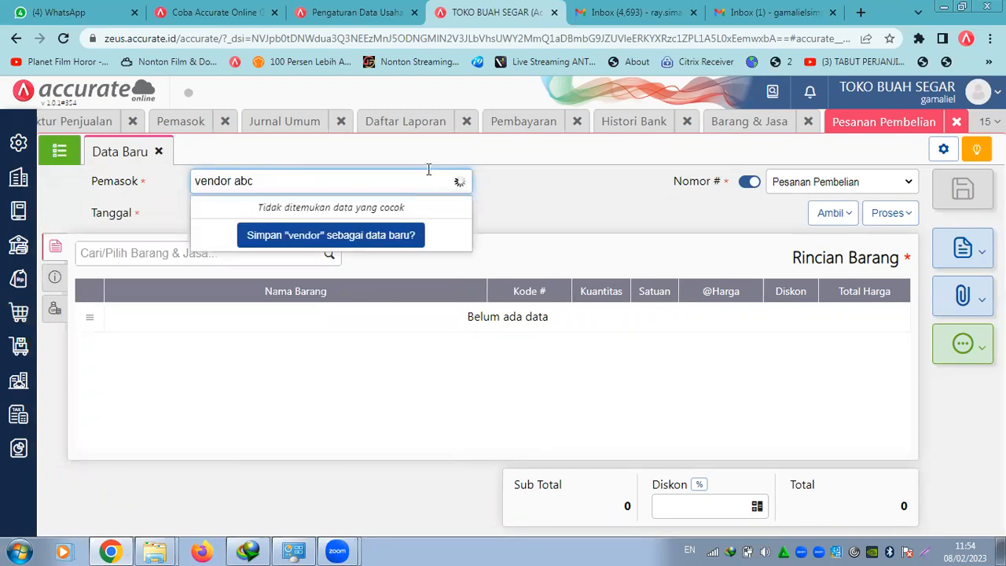
pyautogui.click(385, 240)
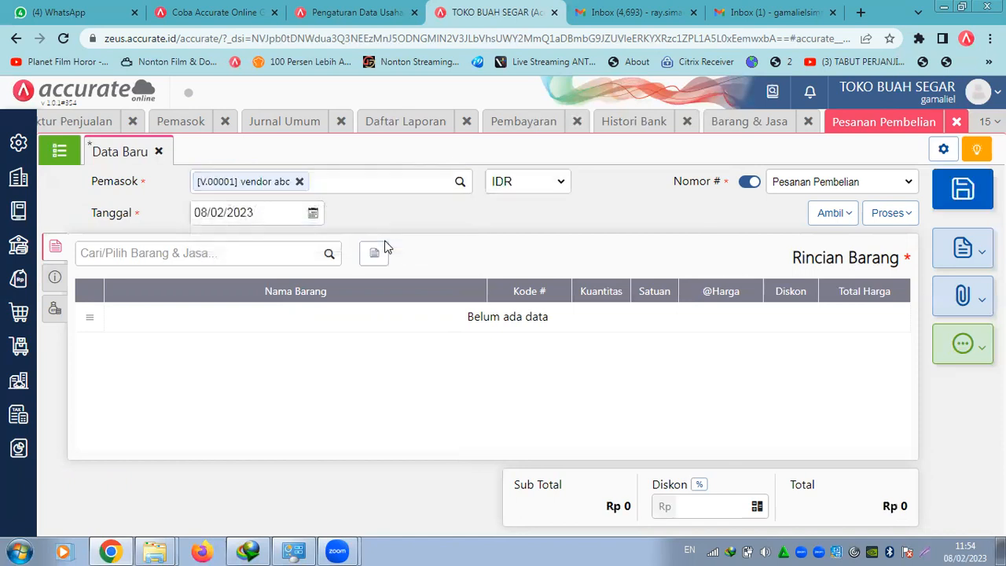
# Add 100 sparepart abc at 700.000 each to the order, totalling Rp 70.000.000
pyautogui.click(331, 254)
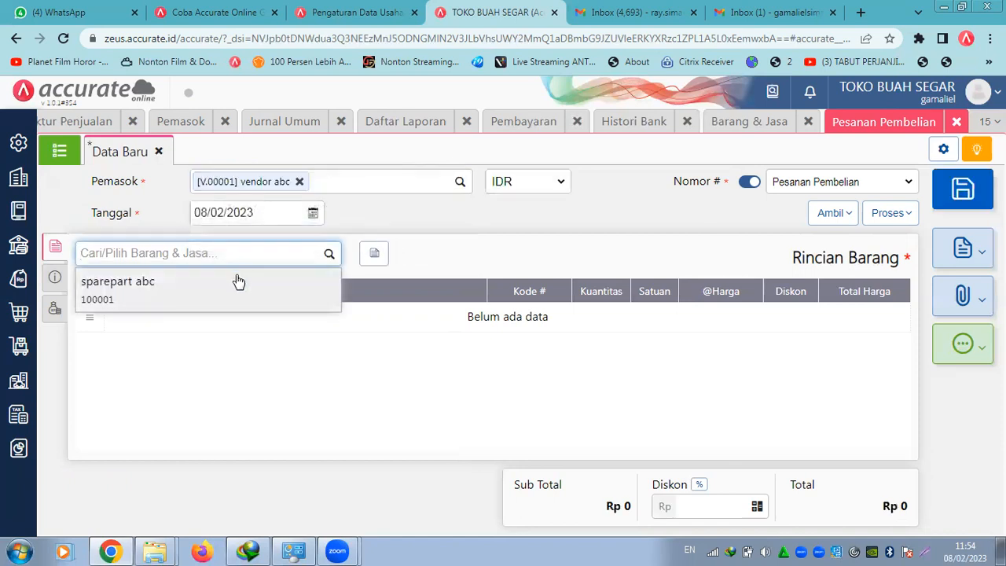
pyautogui.click(239, 281)
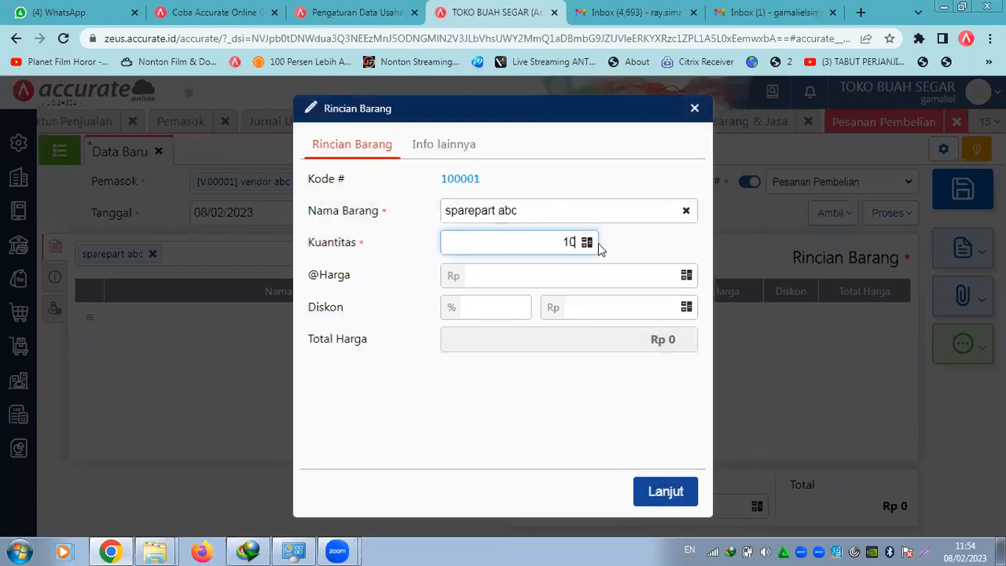
pyautogui.click(559, 280)
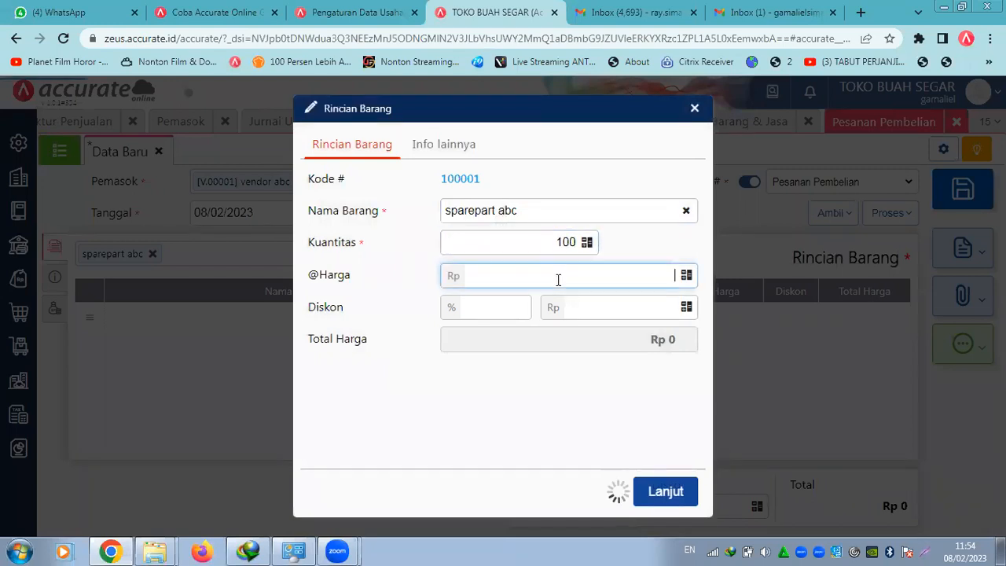
pyautogui.write('700.000')
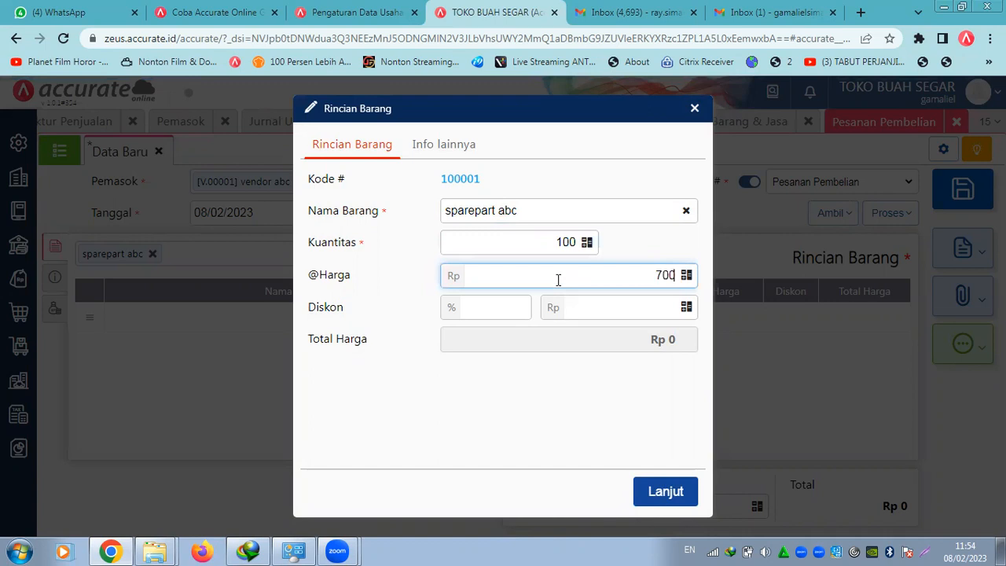
pyautogui.click(658, 487)
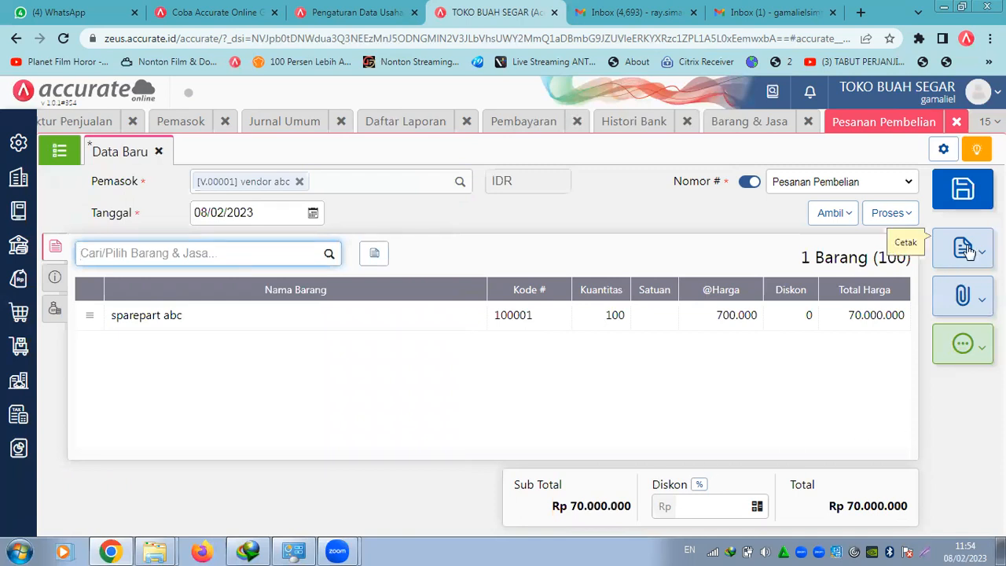
# Add shipping address 'jl kemayoran raya', save the purchase order, and start a new purchase invoice
pyautogui.click(964, 192)
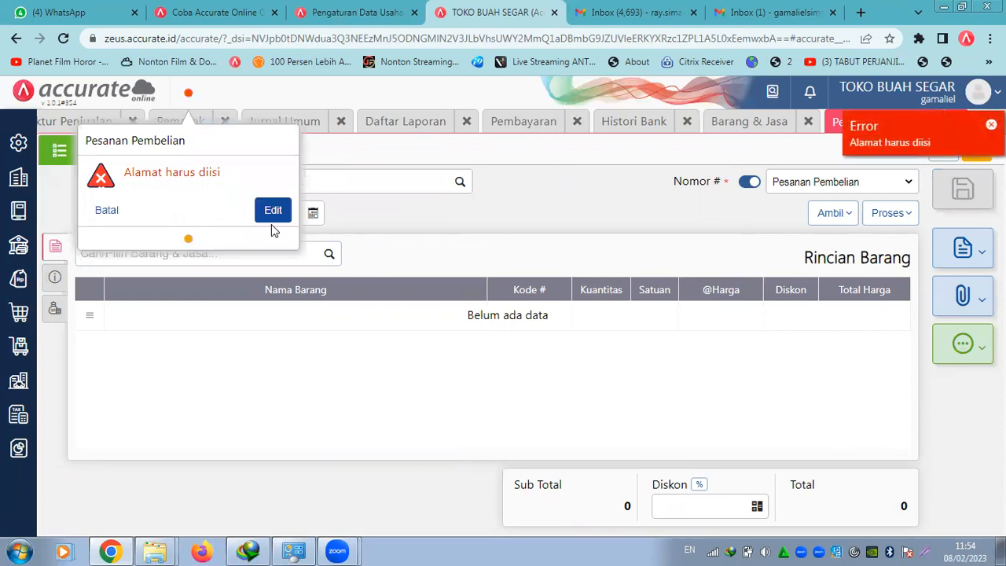
pyautogui.click(272, 211)
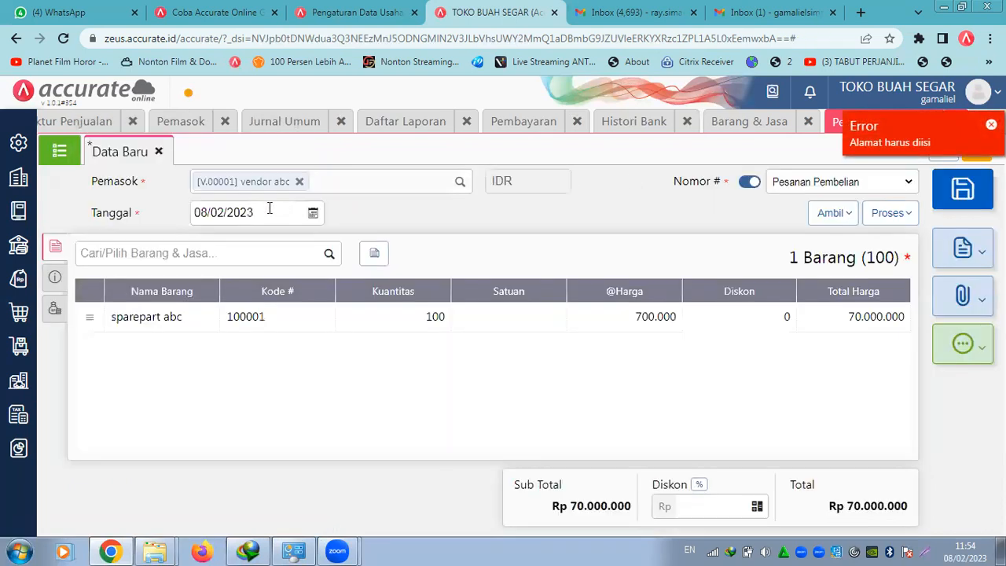
pyautogui.click(55, 280)
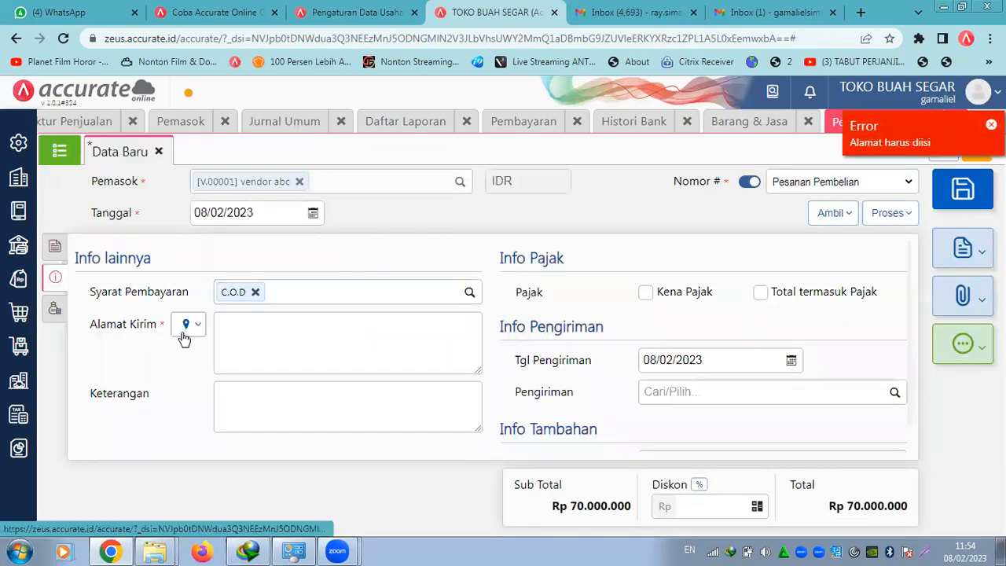
pyautogui.click(267, 327)
pyautogui.write('jl kema')
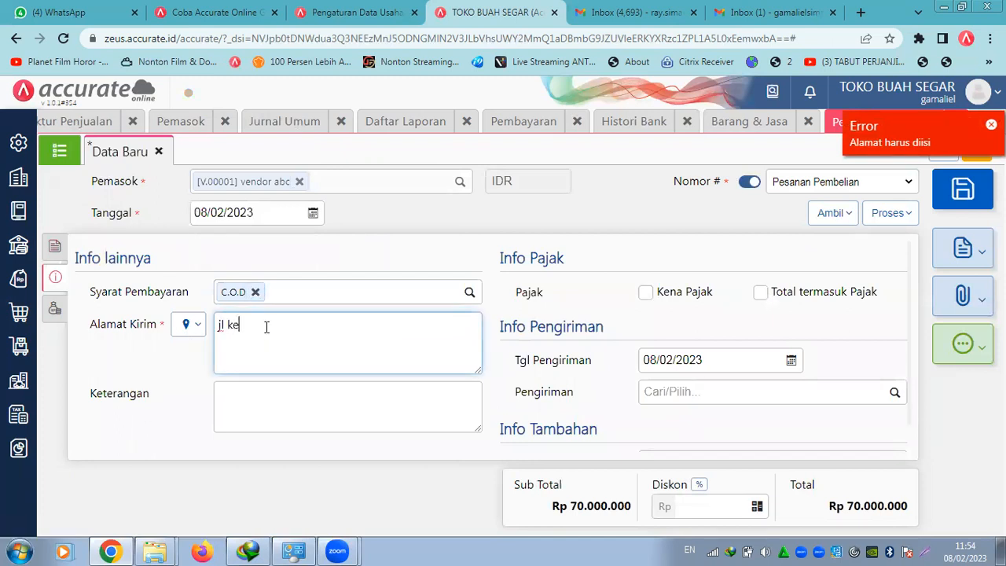
pyautogui.write('yoran raya')
pyautogui.click(973, 182)
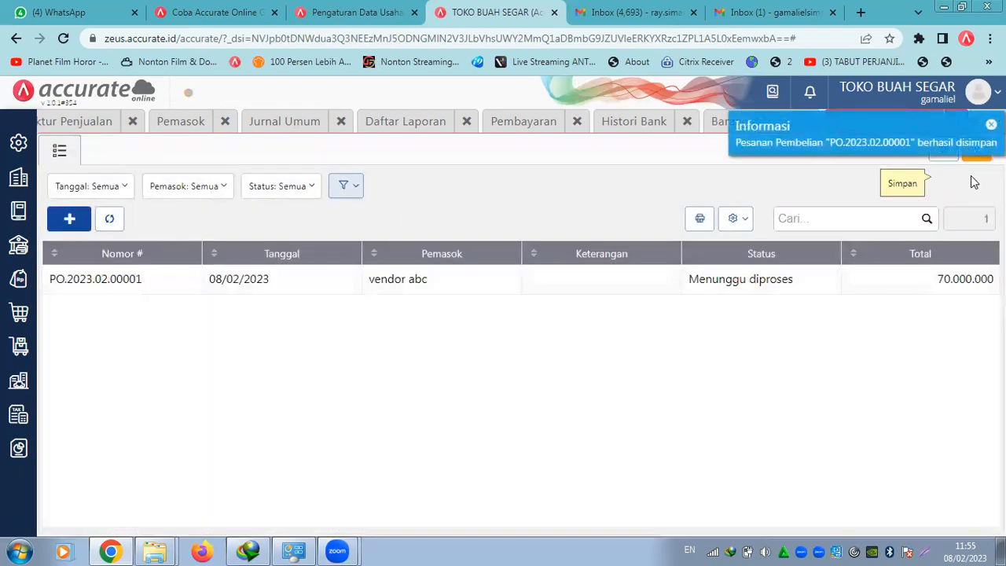
pyautogui.click(19, 314)
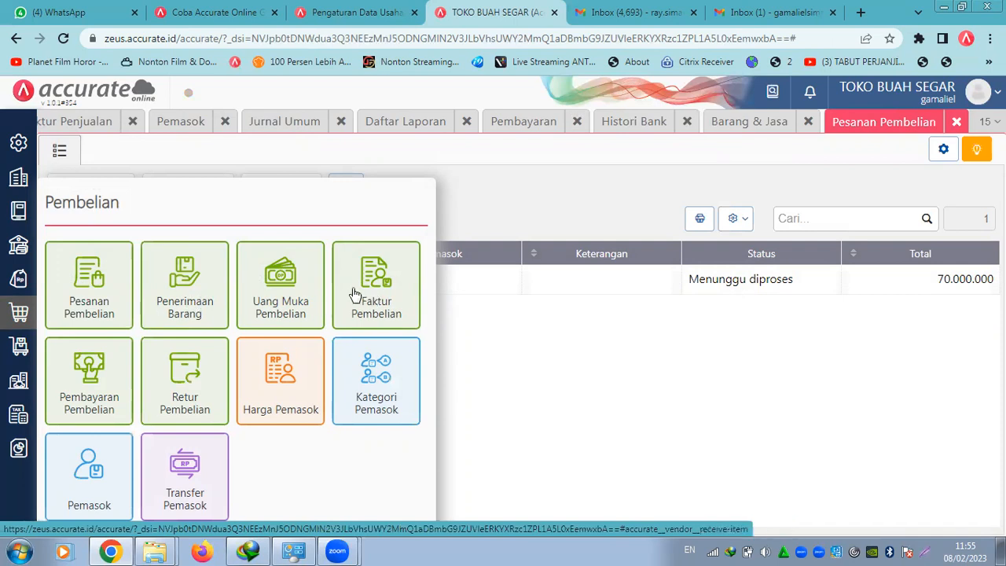
pyautogui.click(386, 291)
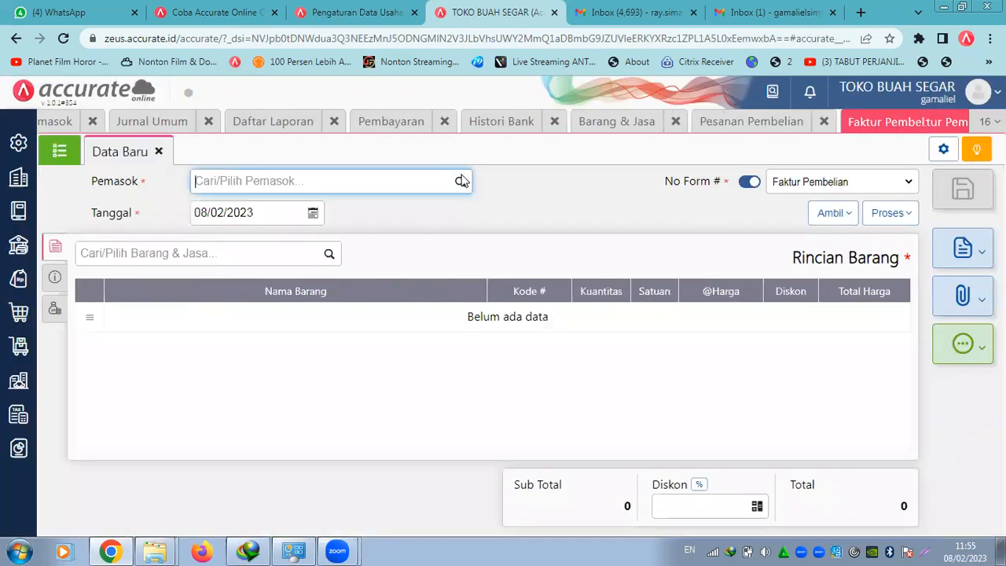
# Choose supplier vendor abc and enter invoice number 001
pyautogui.click(463, 184)
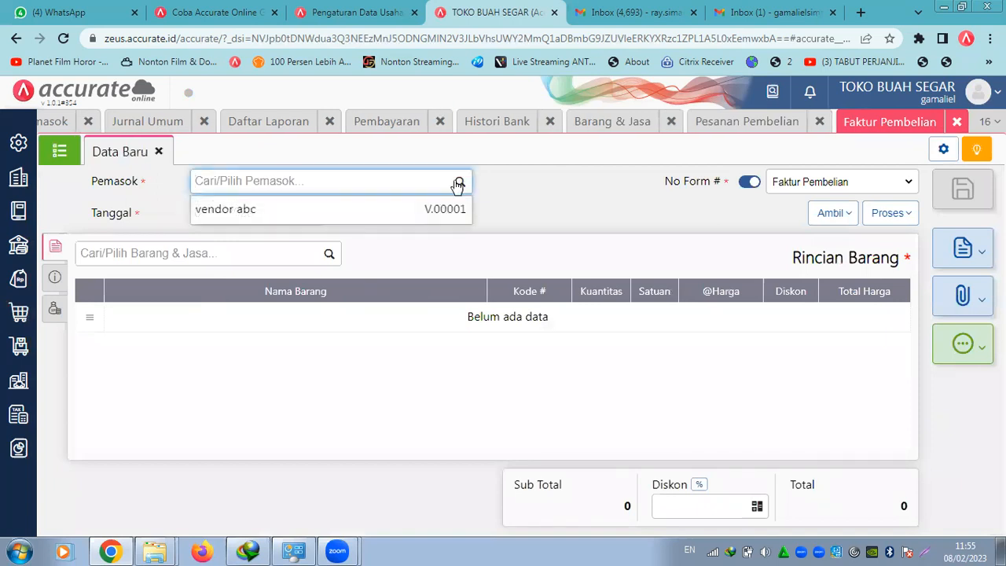
pyautogui.click(413, 209)
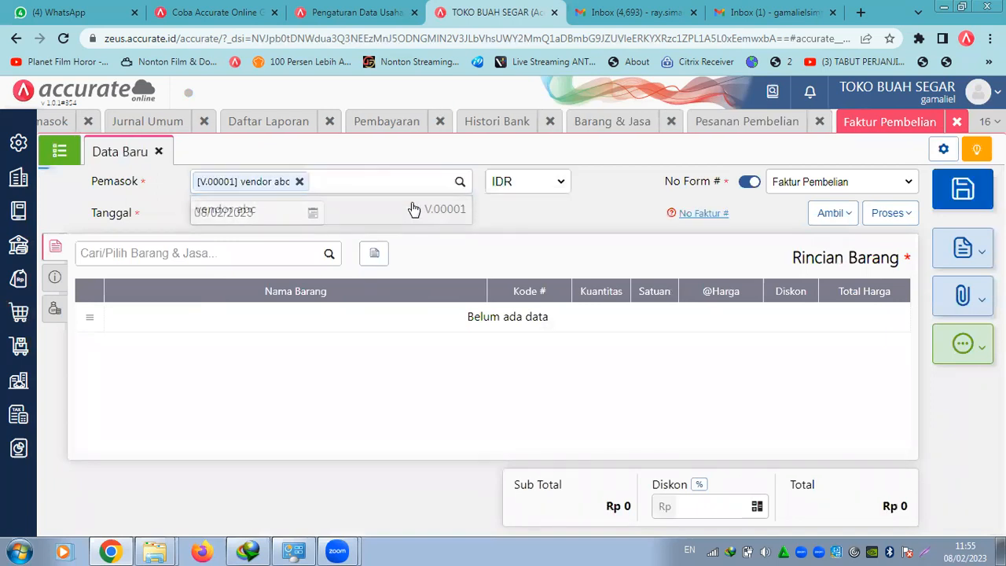
pyautogui.click(55, 277)
pyautogui.click(249, 288)
pyautogui.click(250, 291)
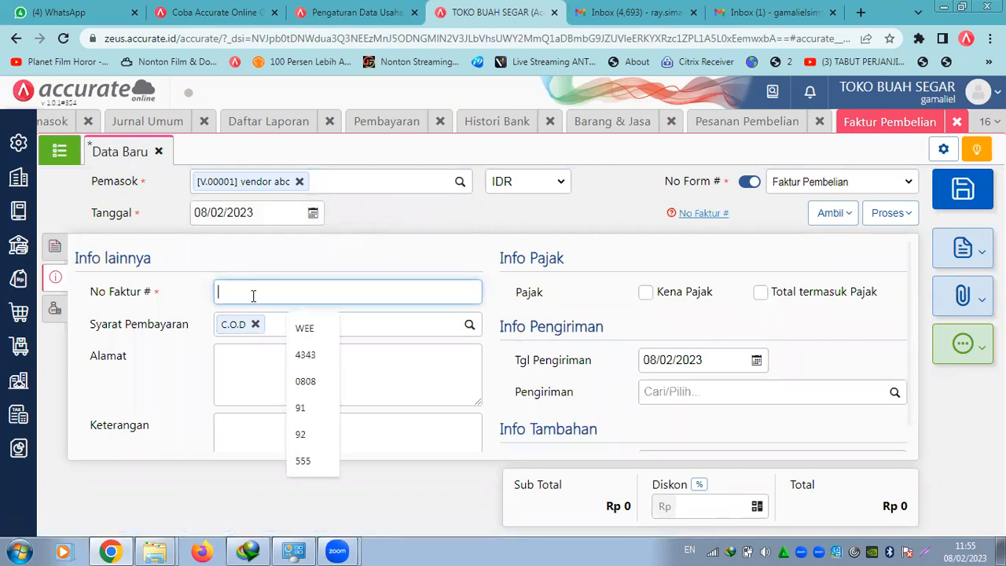
pyautogui.write('001')
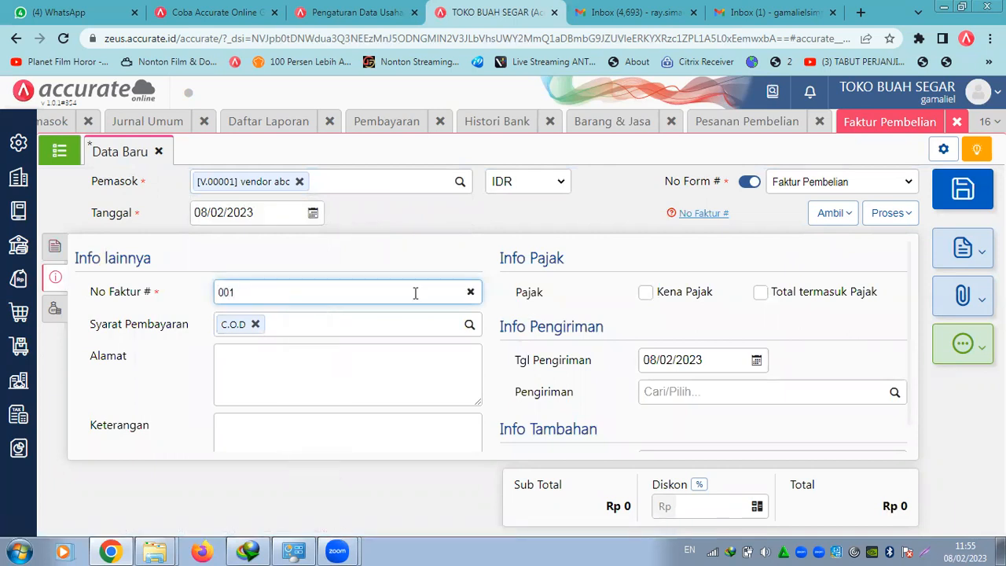
# Copy the items from order PO.2023.02.00001 into the invoice and save it
pyautogui.click(835, 214)
pyautogui.click(812, 241)
pyautogui.click(545, 205)
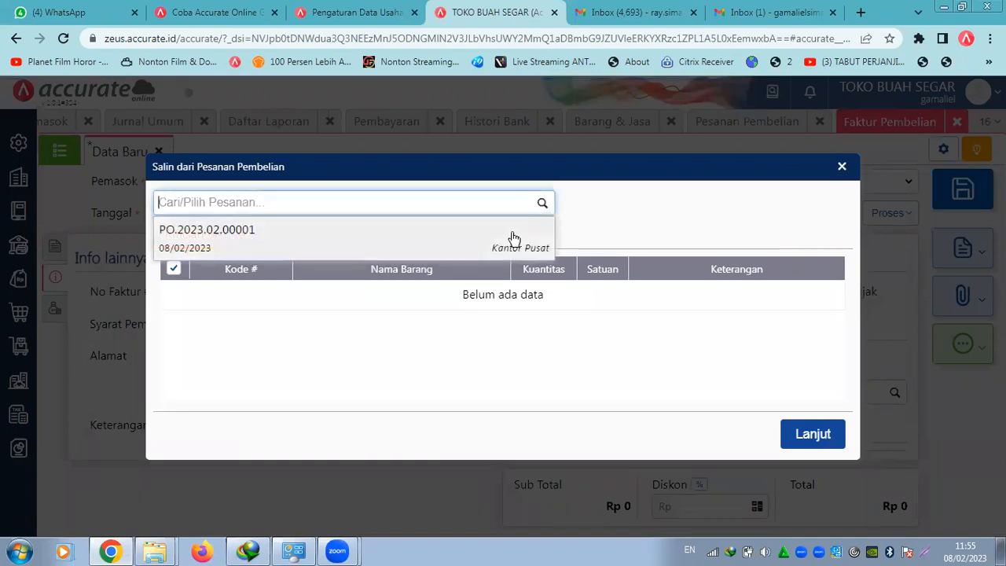
pyautogui.click(512, 237)
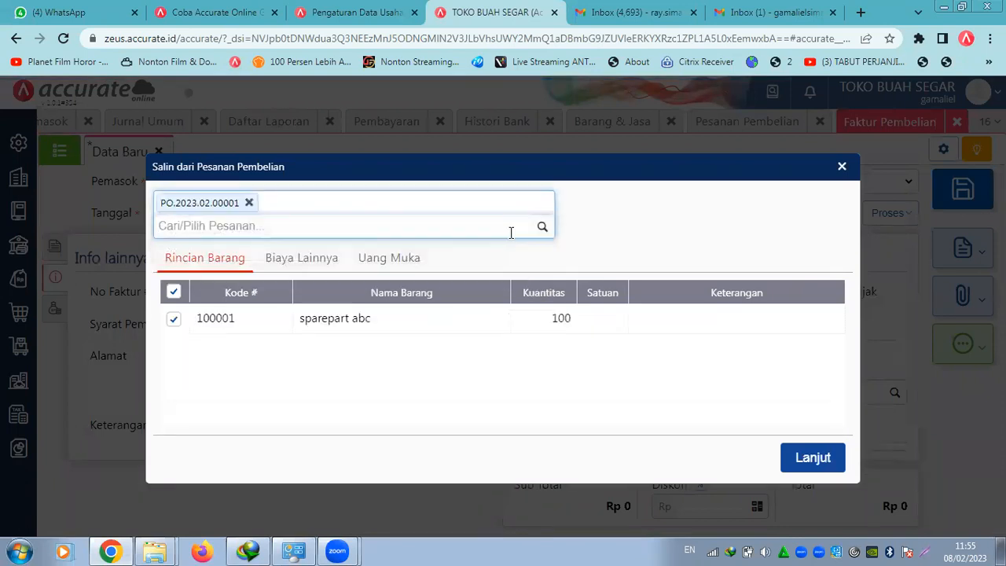
pyautogui.click(806, 464)
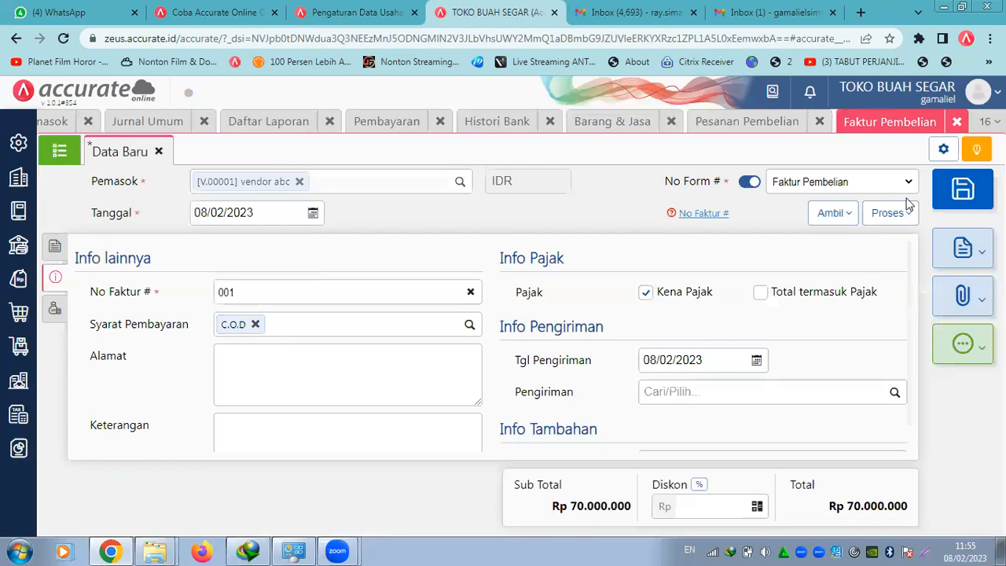
pyautogui.click(954, 202)
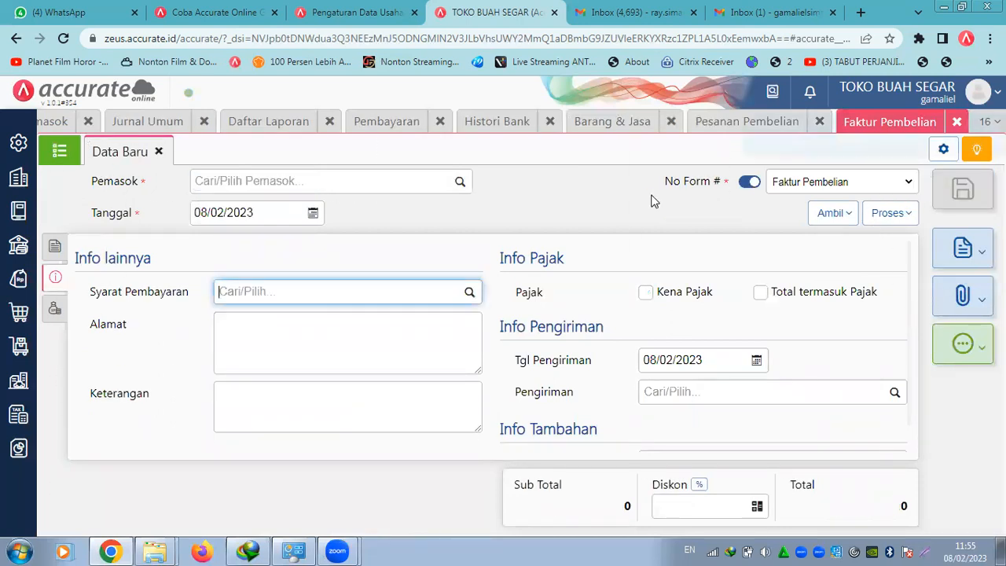
# Open invoice PI.2023.02.00001 and review its journal entry details
pyautogui.click(58, 152)
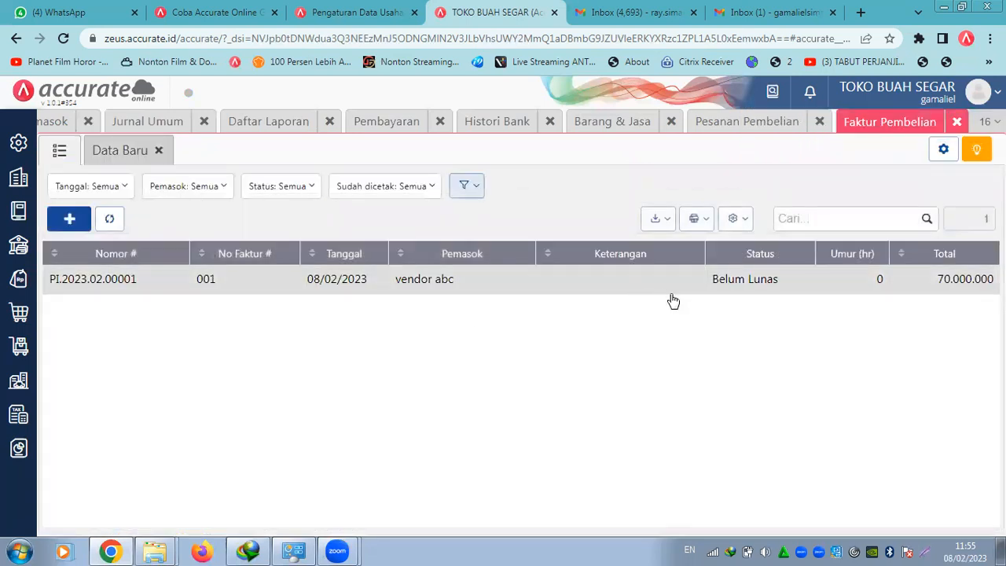
pyautogui.click(667, 289)
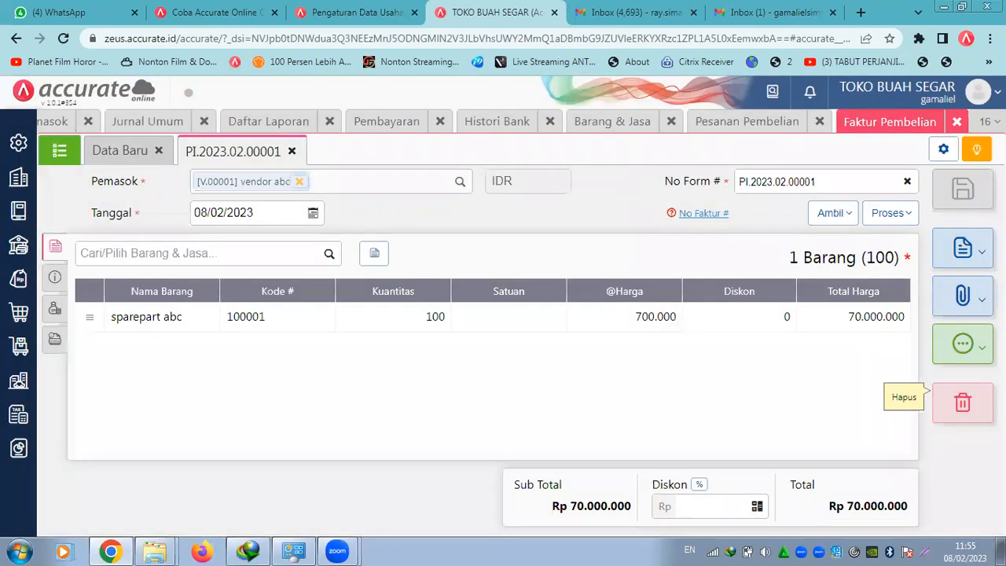
pyautogui.click(963, 343)
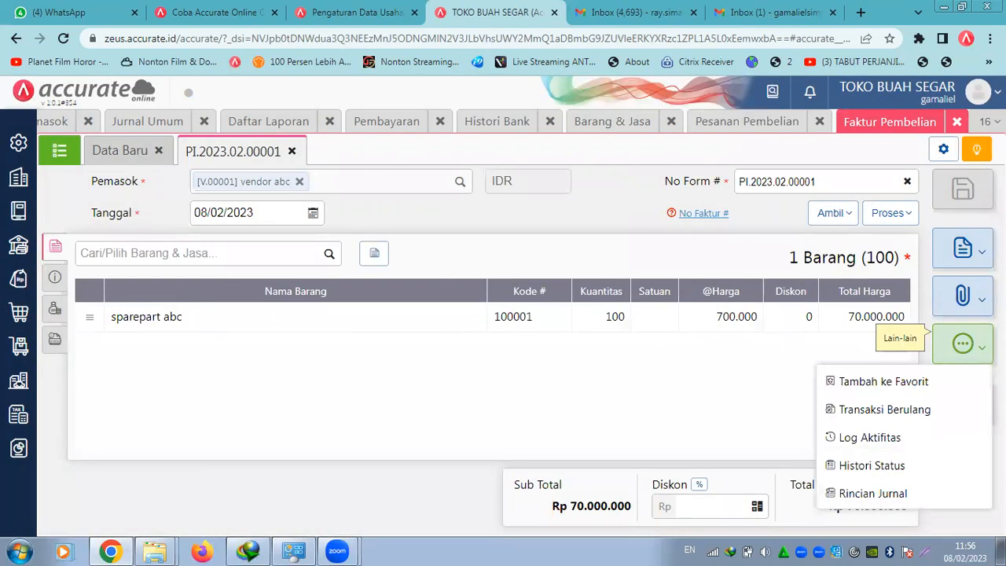
pyautogui.click(874, 496)
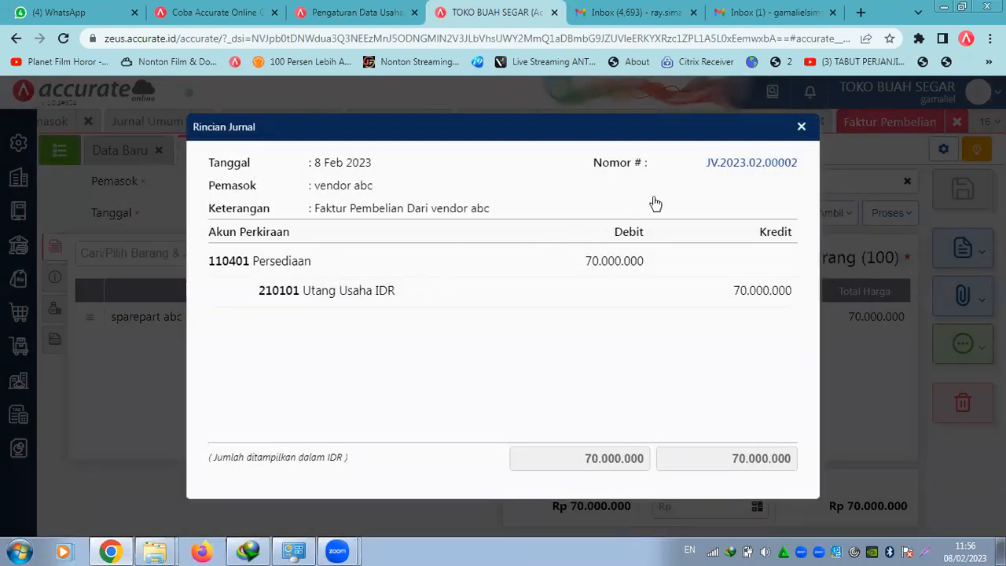
pyautogui.click(802, 128)
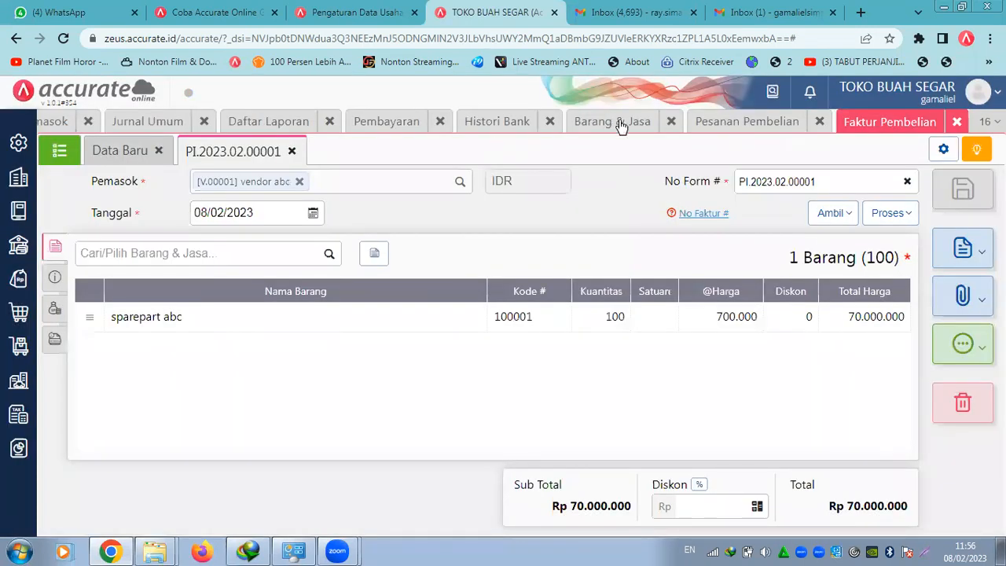
# Refresh the Barang & Jasa list to see sparepart abc stock at 100
pyautogui.click(621, 123)
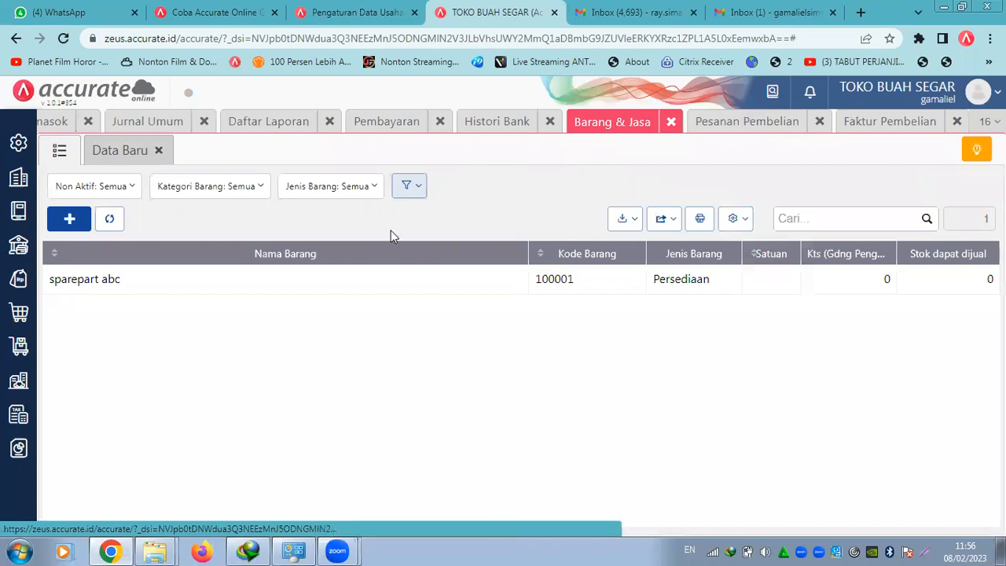
pyautogui.click(61, 158)
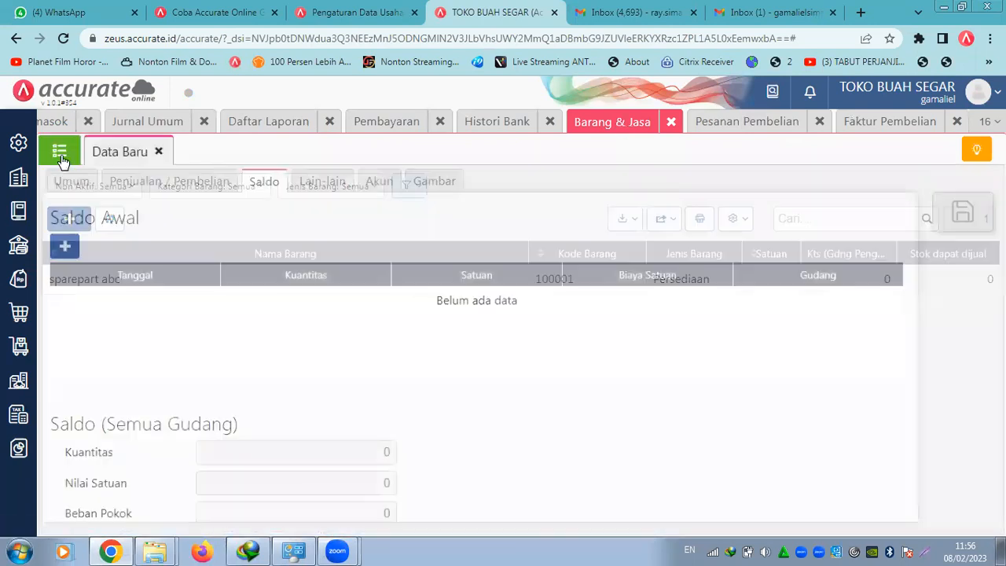
pyautogui.click(59, 151)
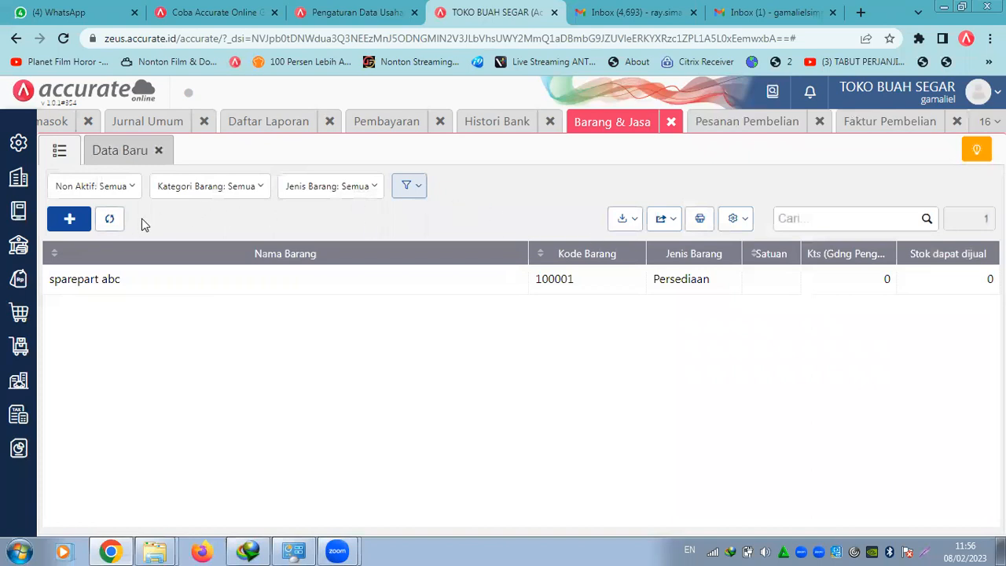
pyautogui.click(106, 224)
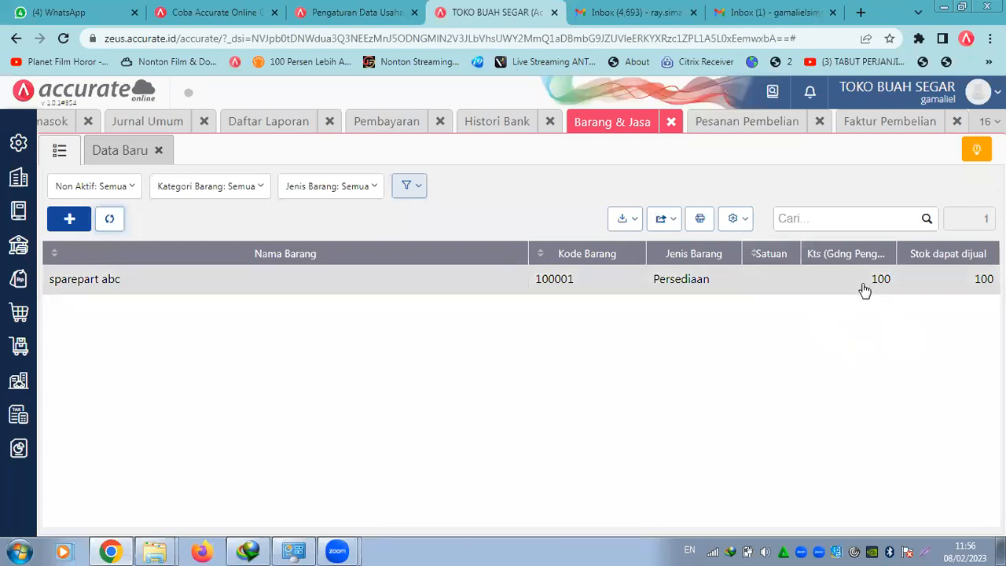
# Display the Utang > Faktur Belum Lunas report listing vendor abc's 70.000.000 invoice
pyautogui.click(26, 449)
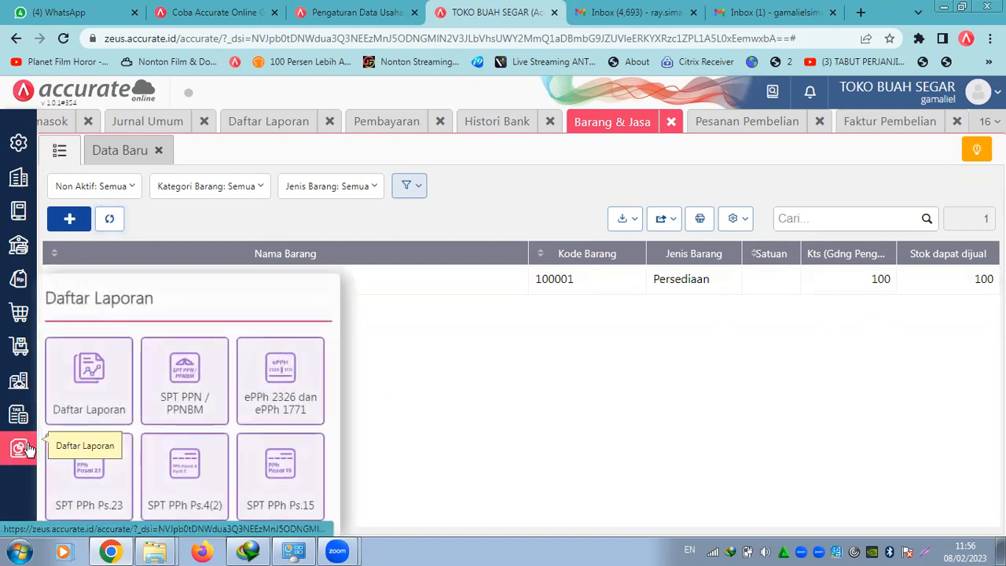
pyautogui.click(106, 407)
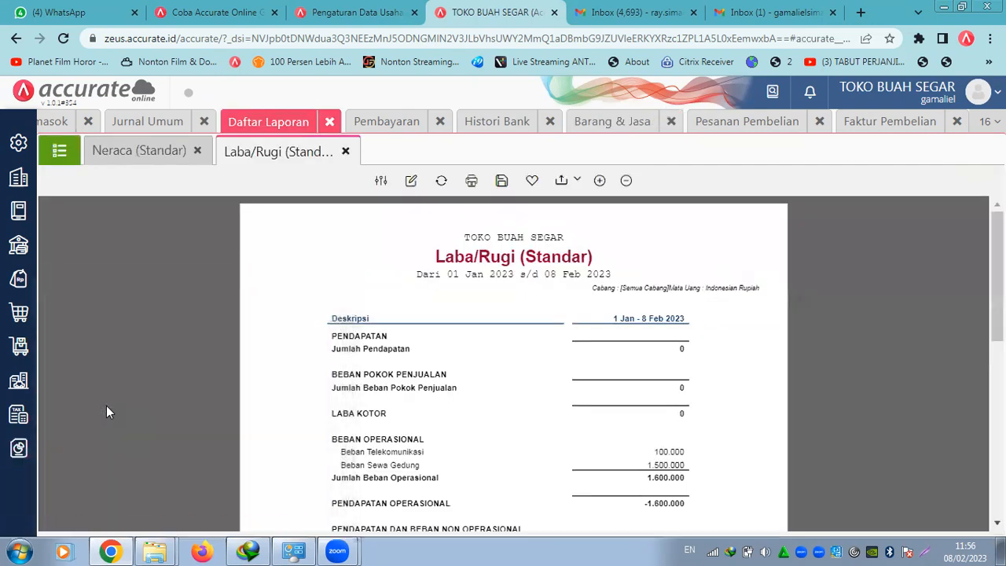
pyautogui.click(58, 156)
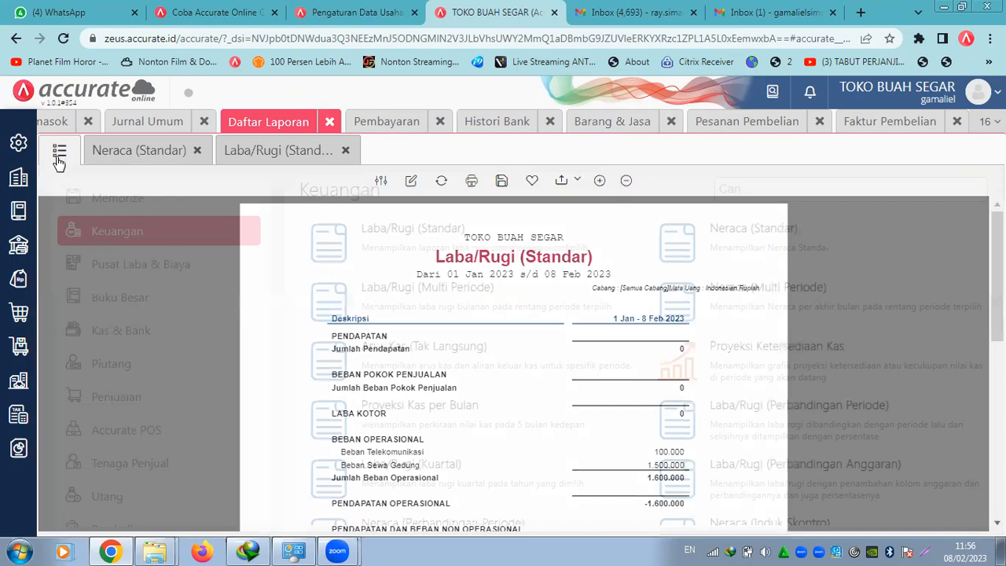
pyautogui.click(126, 498)
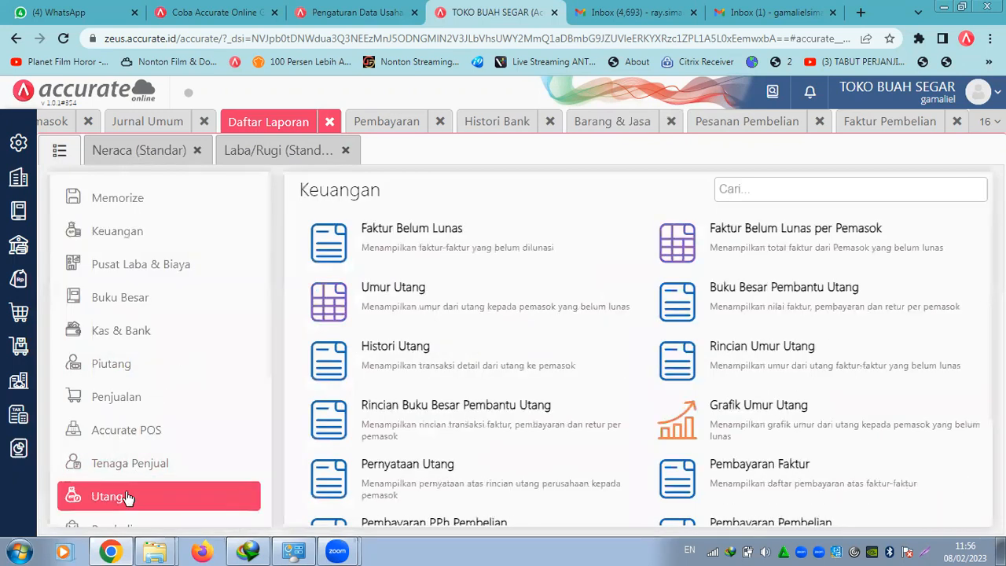
pyautogui.click(477, 249)
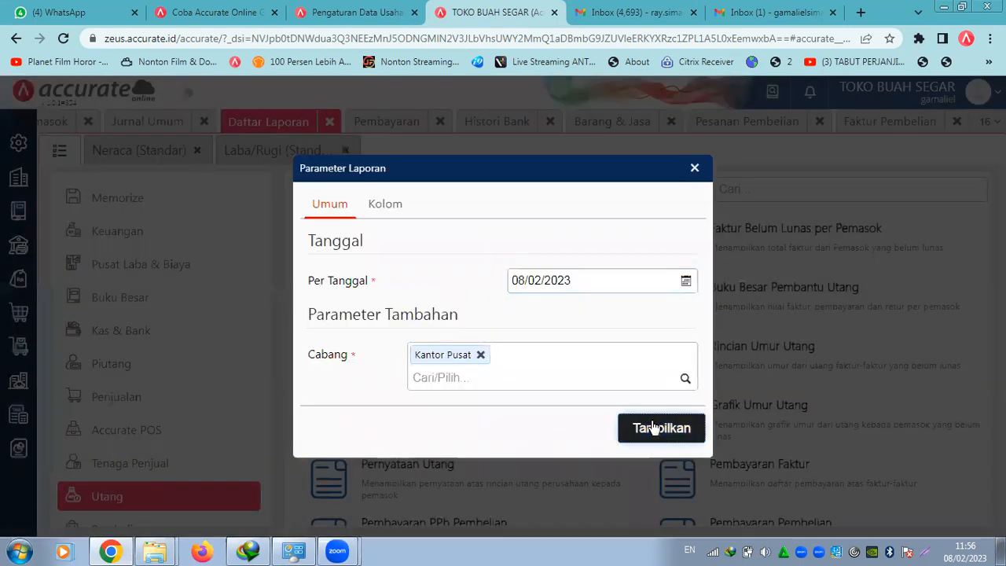
pyautogui.click(652, 427)
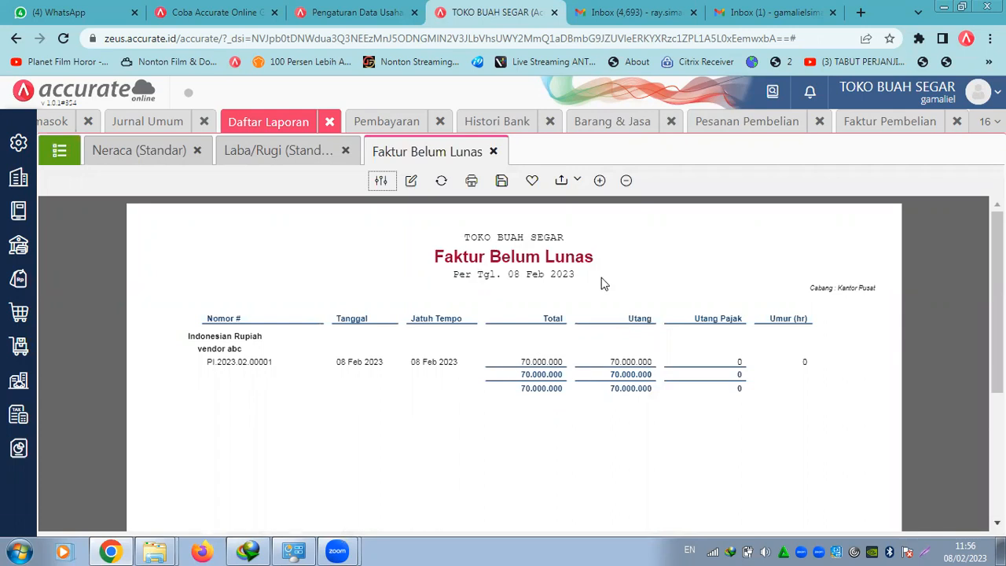
pyautogui.click(21, 318)
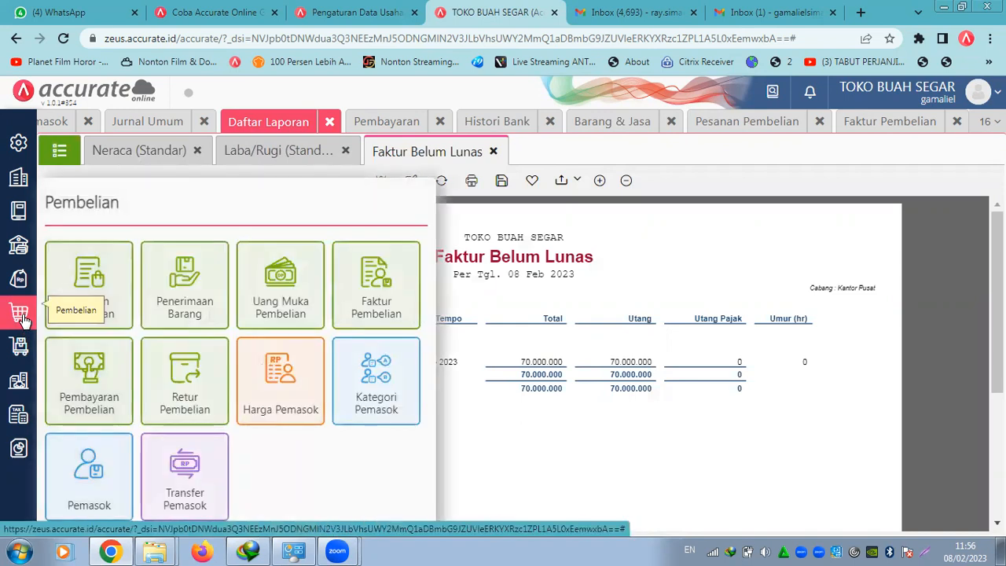
# Start a purchase payment to vendor abc from Bank BCA and add invoice 001
pyautogui.click(87, 374)
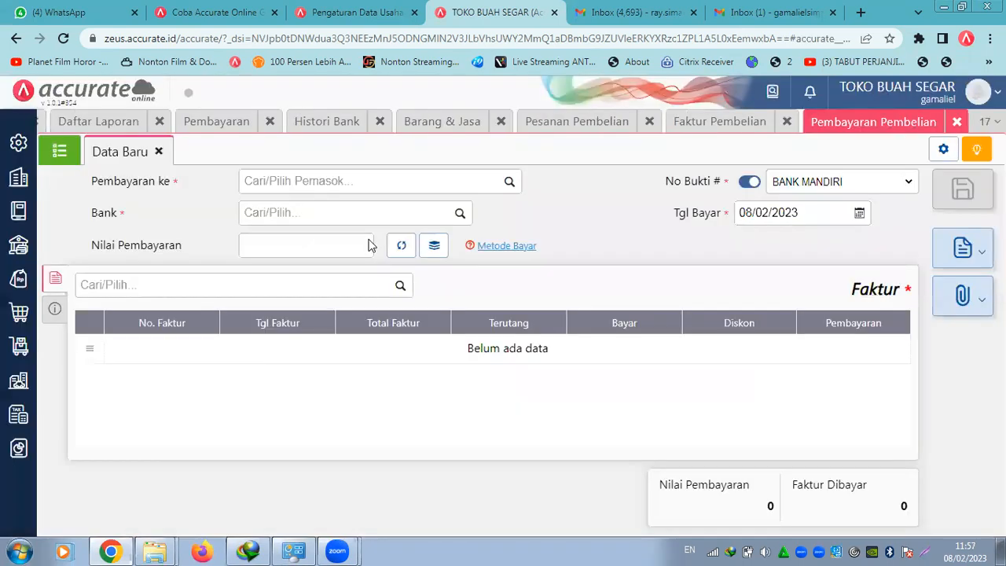
pyautogui.click(508, 183)
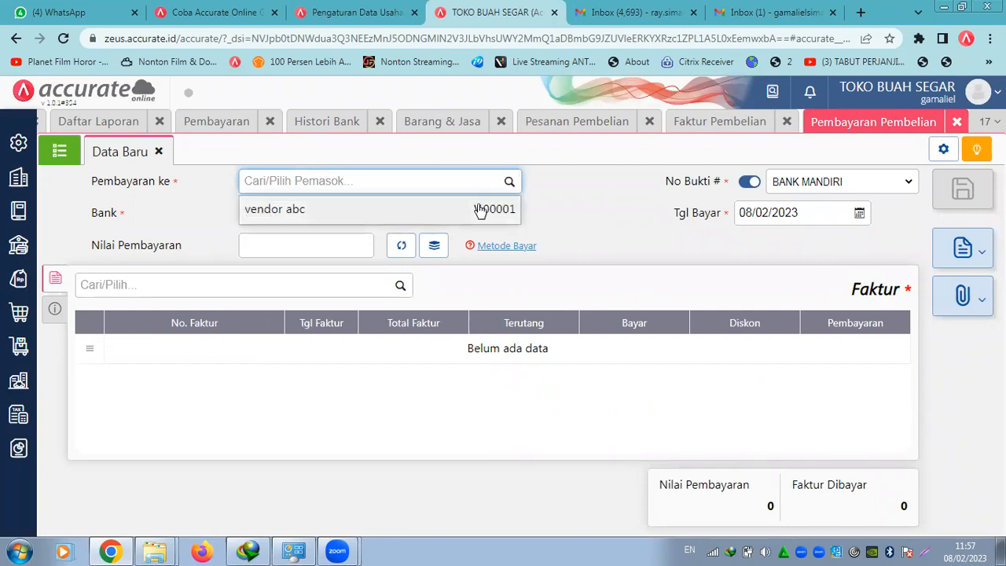
pyautogui.click(480, 211)
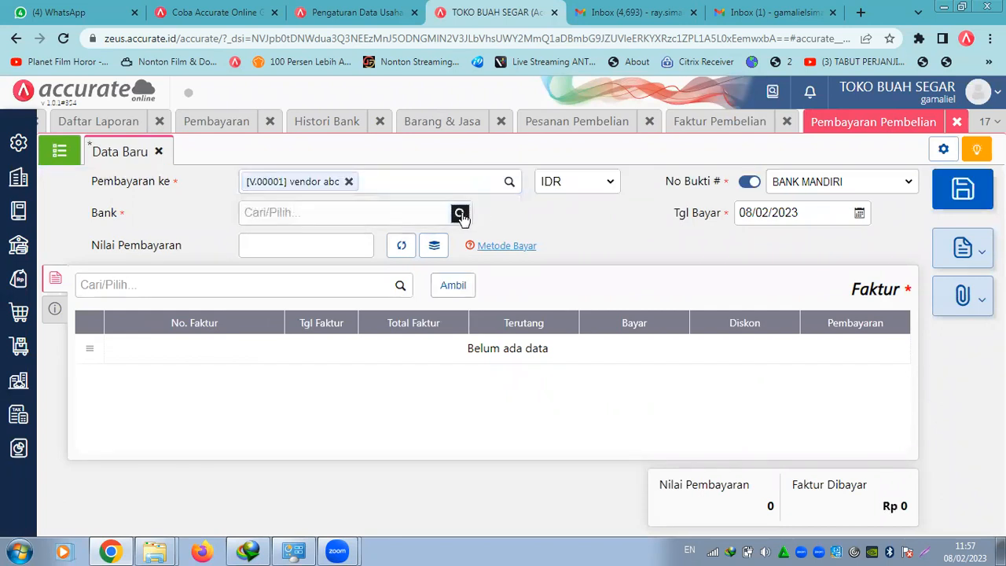
pyautogui.click(460, 213)
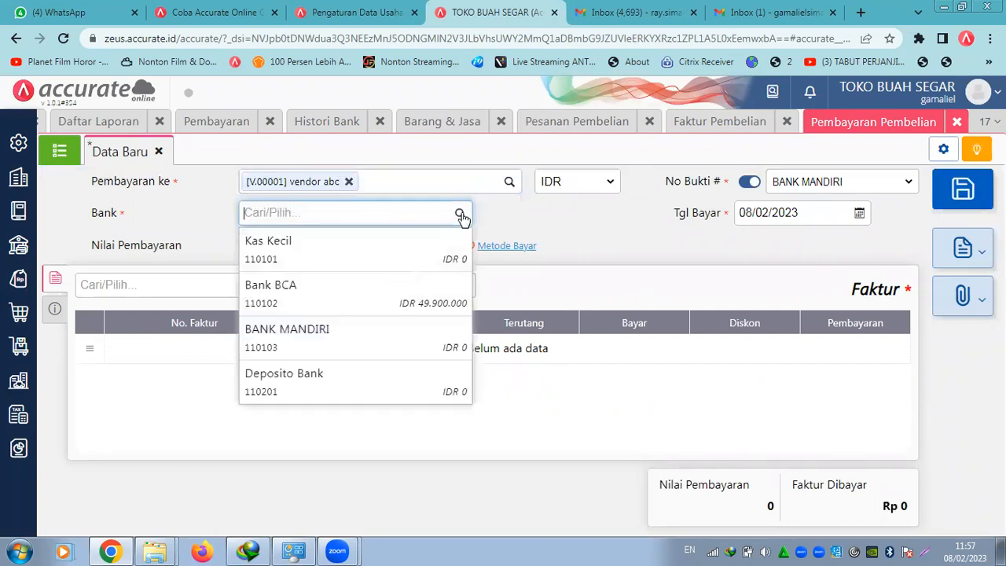
pyautogui.click(323, 290)
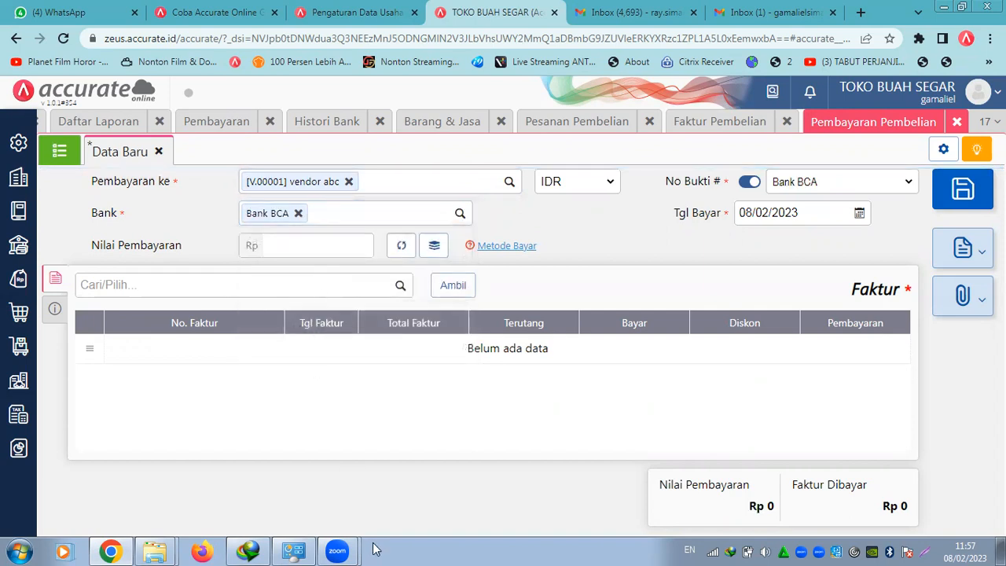
pyautogui.click(461, 288)
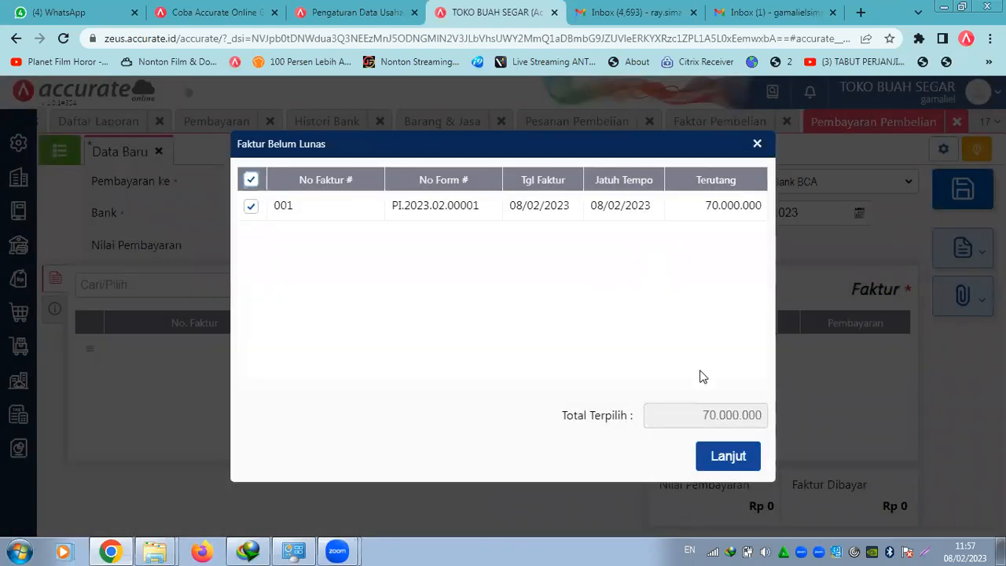
pyautogui.click(737, 456)
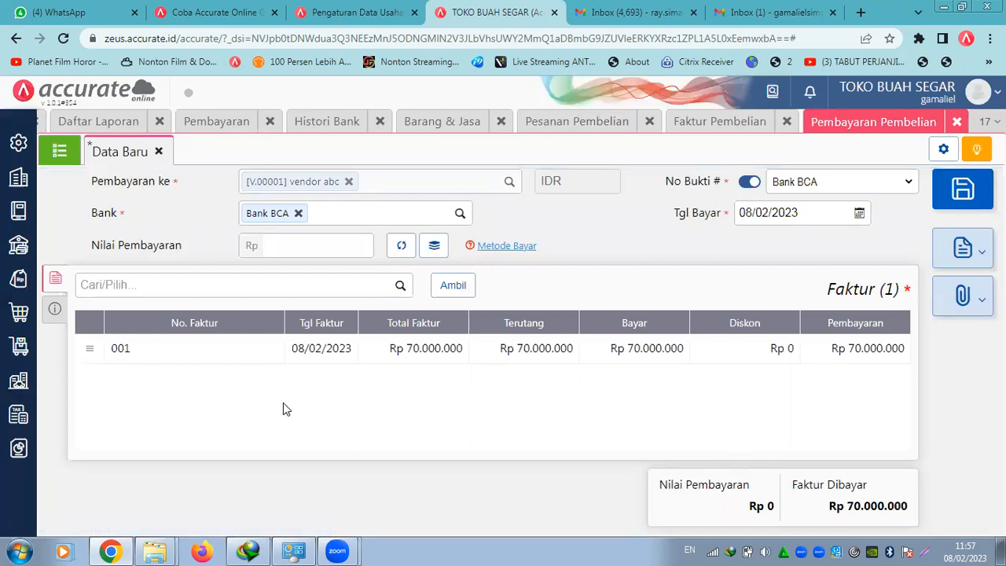
# Calculate the 70.000.000 payment value from the invoice and save the payment
pyautogui.click(973, 192)
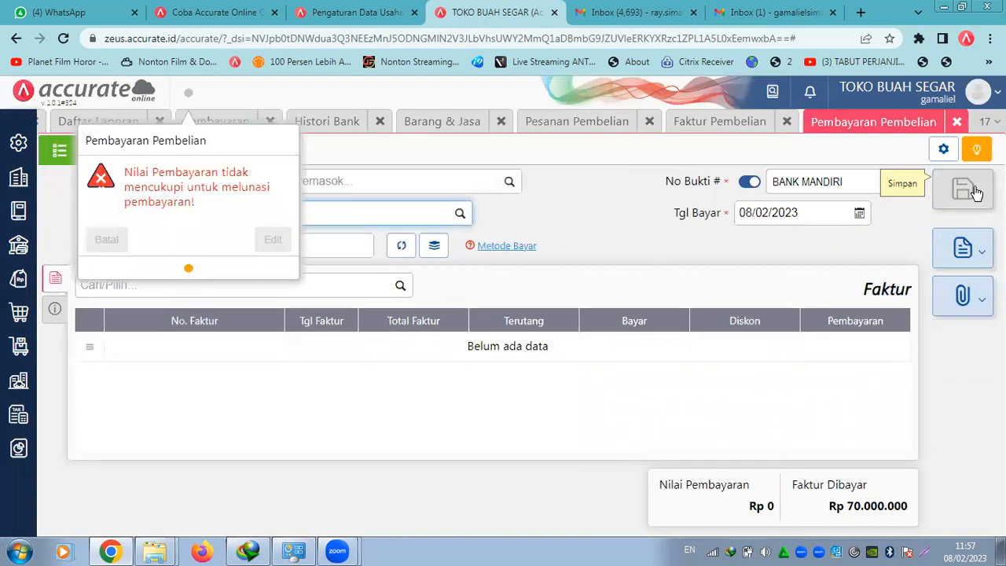
pyautogui.click(262, 244)
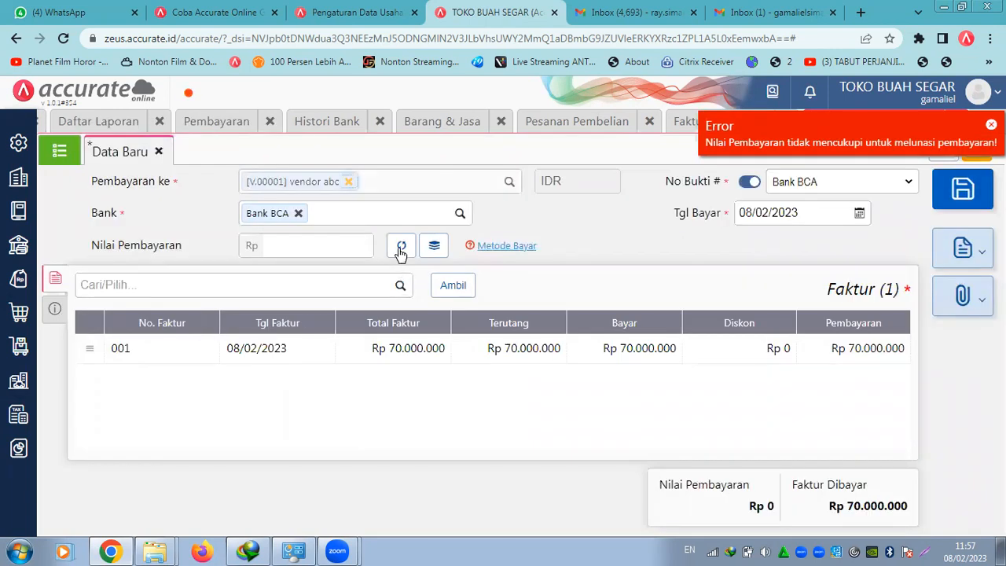
pyautogui.click(402, 249)
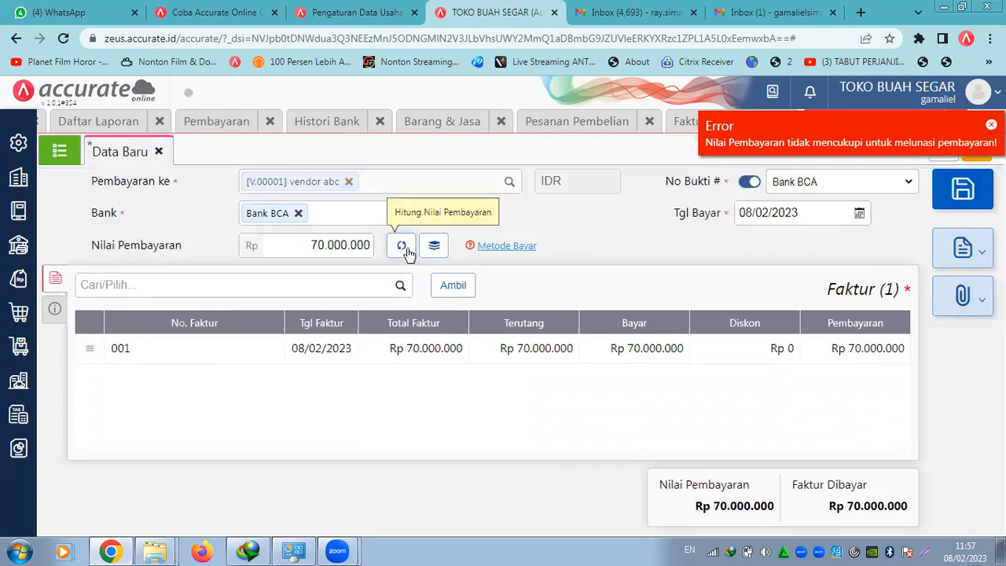
pyautogui.click(966, 196)
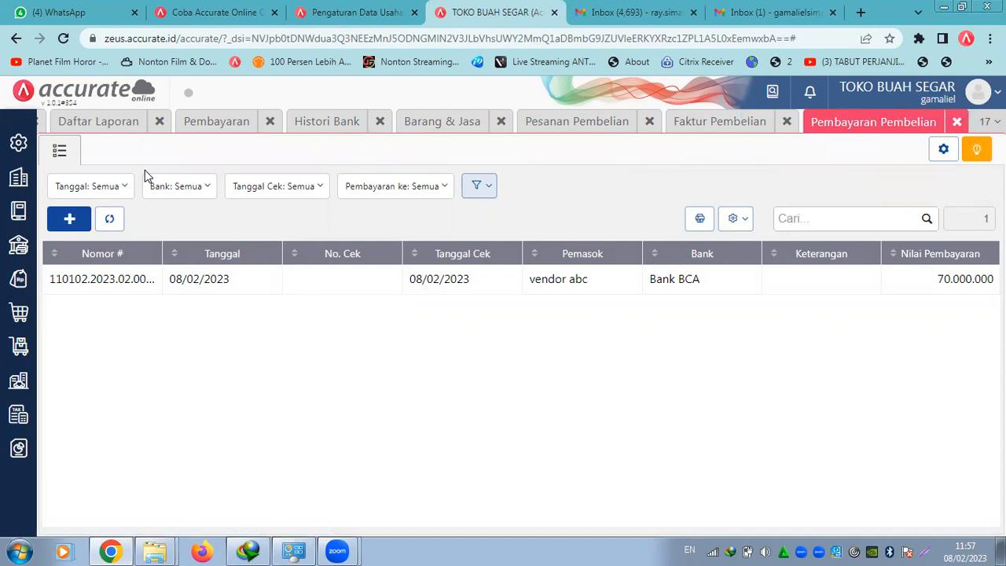
pyautogui.click(102, 126)
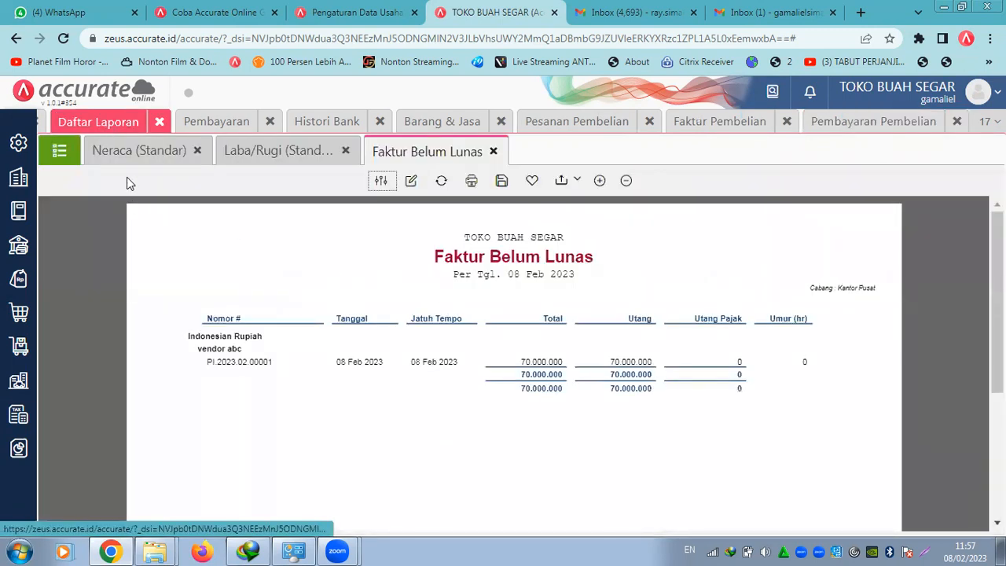
# Refresh Faktur Belum Lunas, then reload Bank BCA history showing the 70.000.000 payment
pyautogui.click(443, 185)
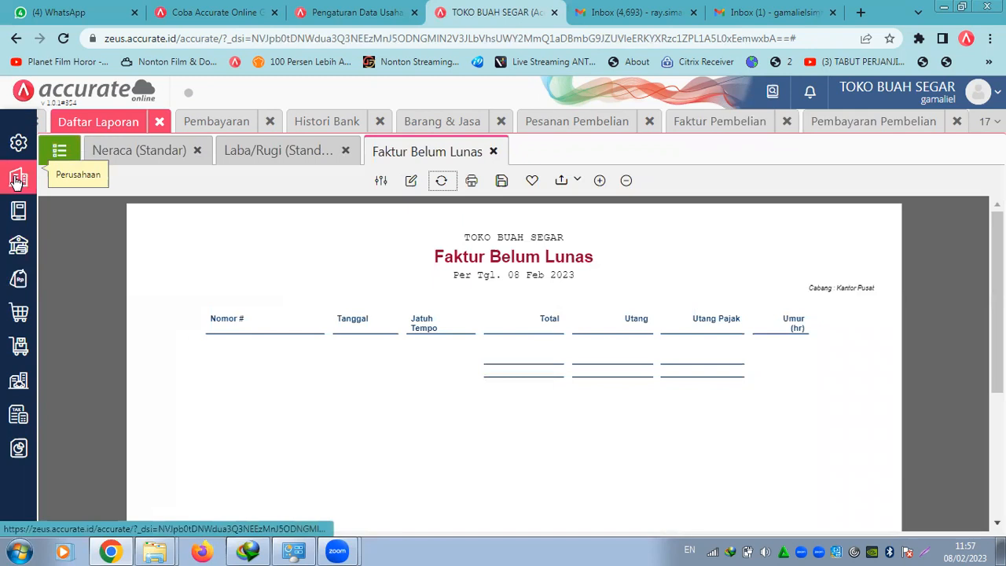
pyautogui.click(19, 244)
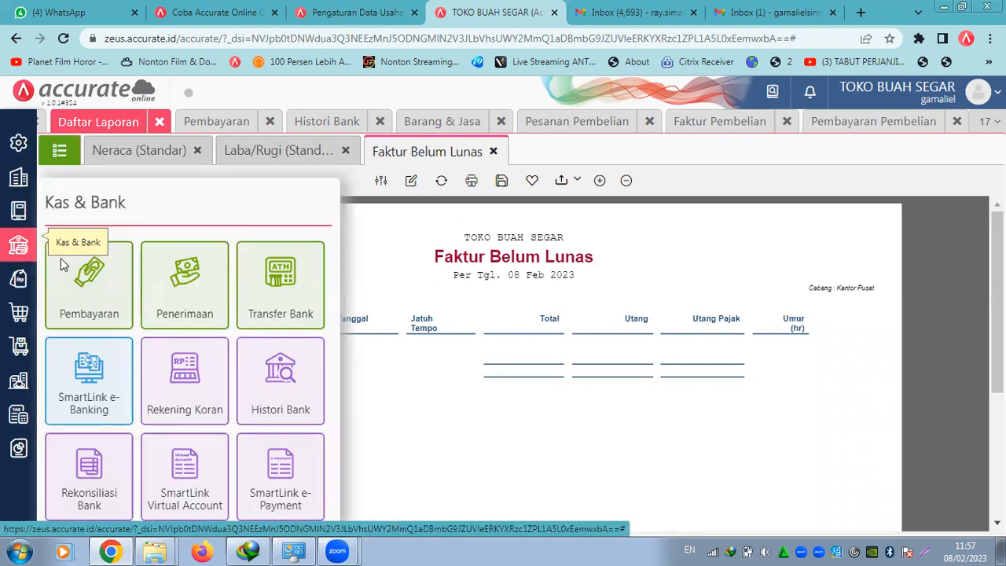
pyautogui.click(300, 397)
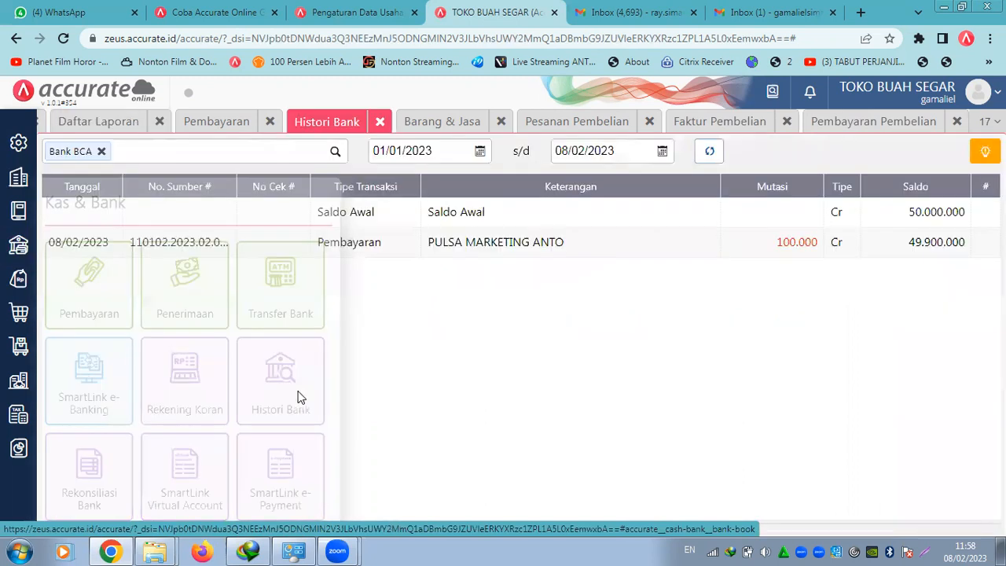
pyautogui.click(713, 156)
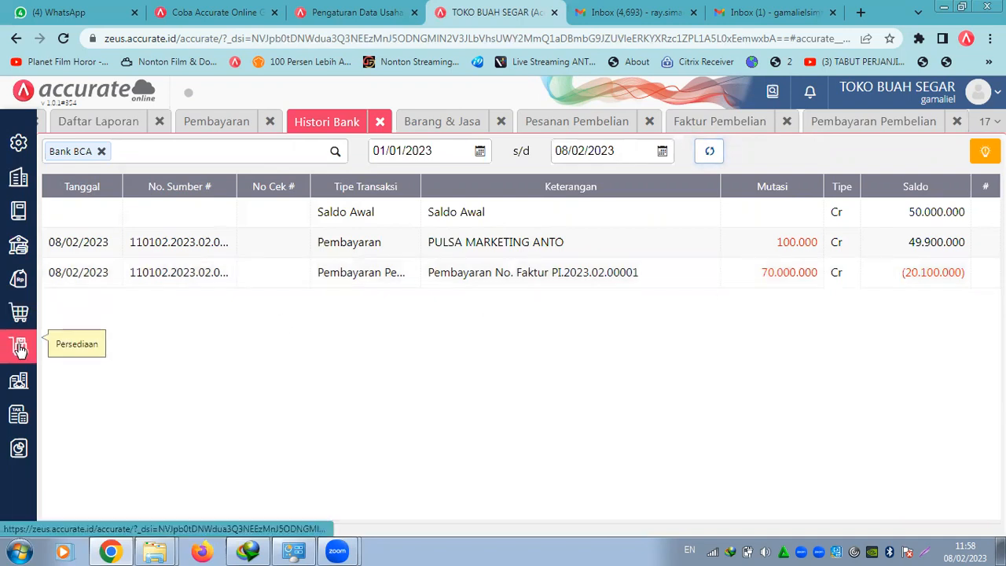
pyautogui.click(20, 290)
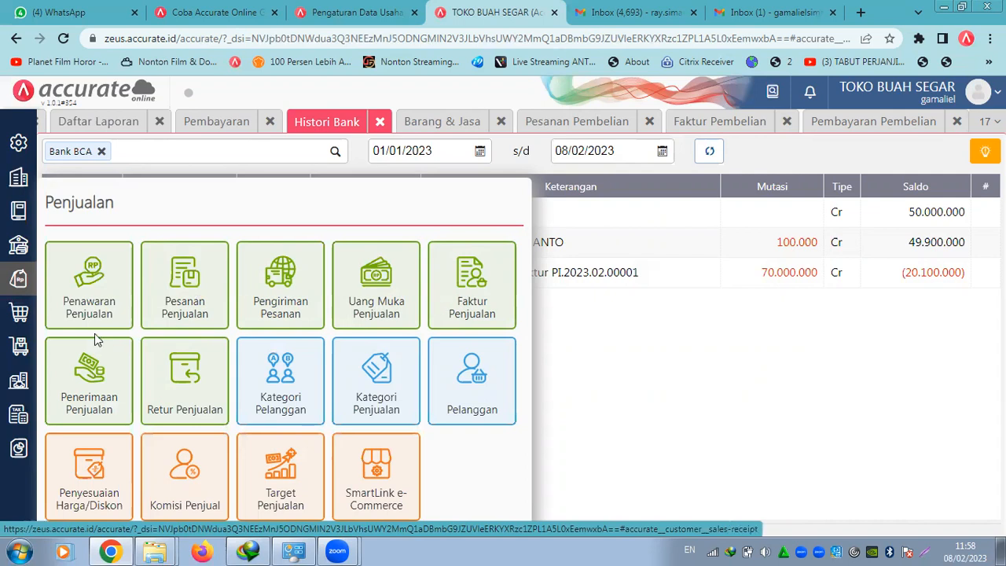
# Browse the Buku Besar, Kas & Bank, Pembelian and Penjualan module menus in the sidebar
pyautogui.click(19, 210)
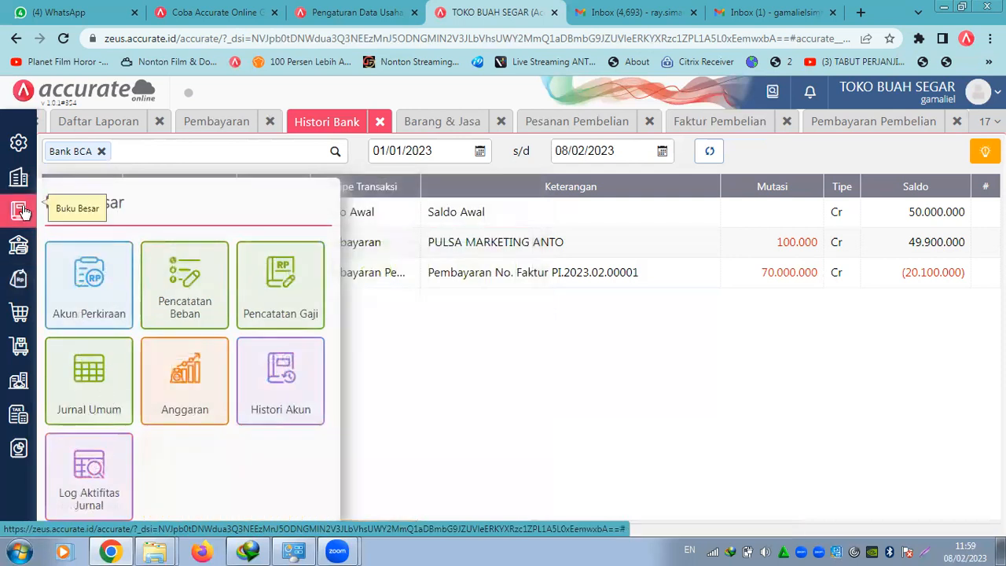
pyautogui.click(19, 237)
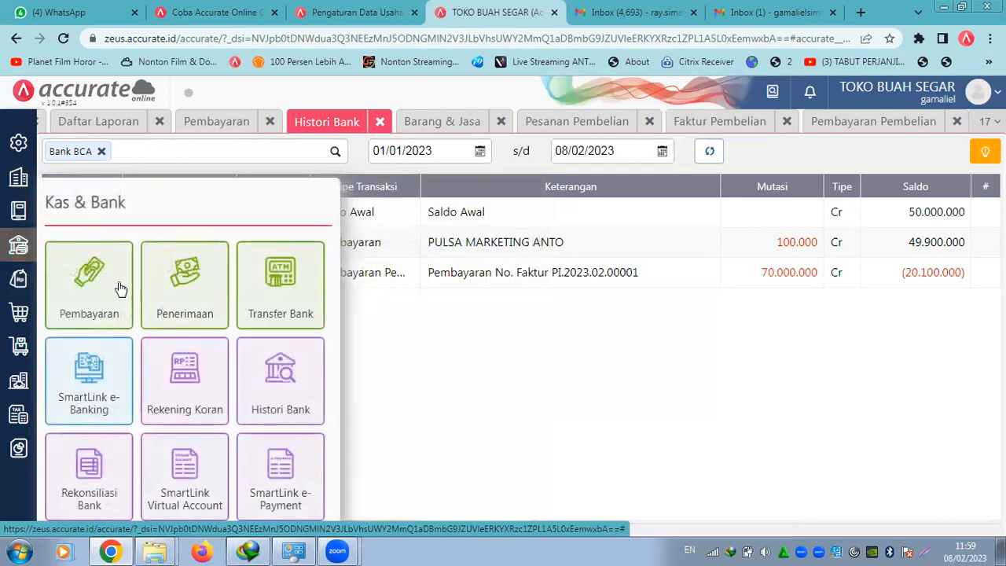
pyautogui.click(28, 313)
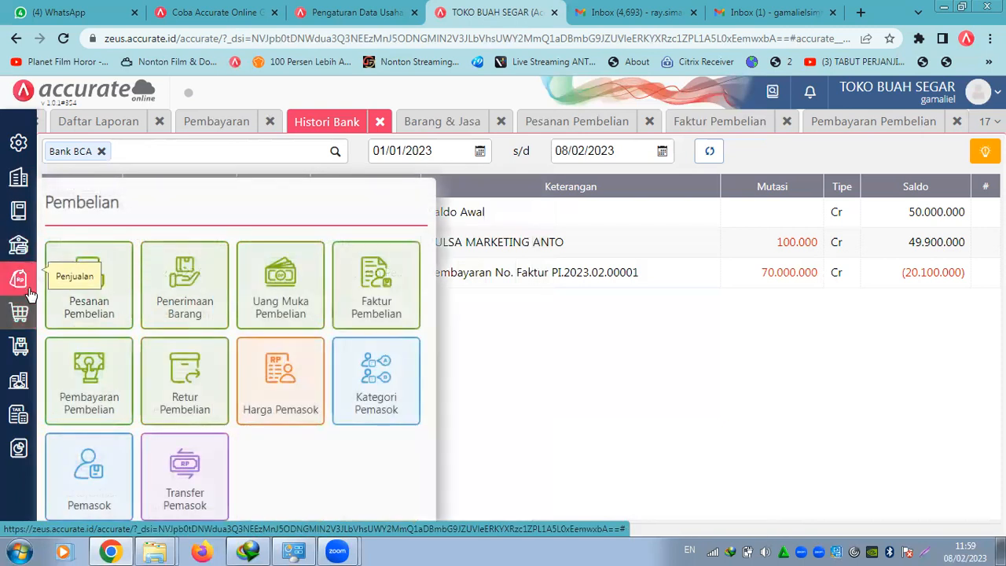
pyautogui.click(28, 288)
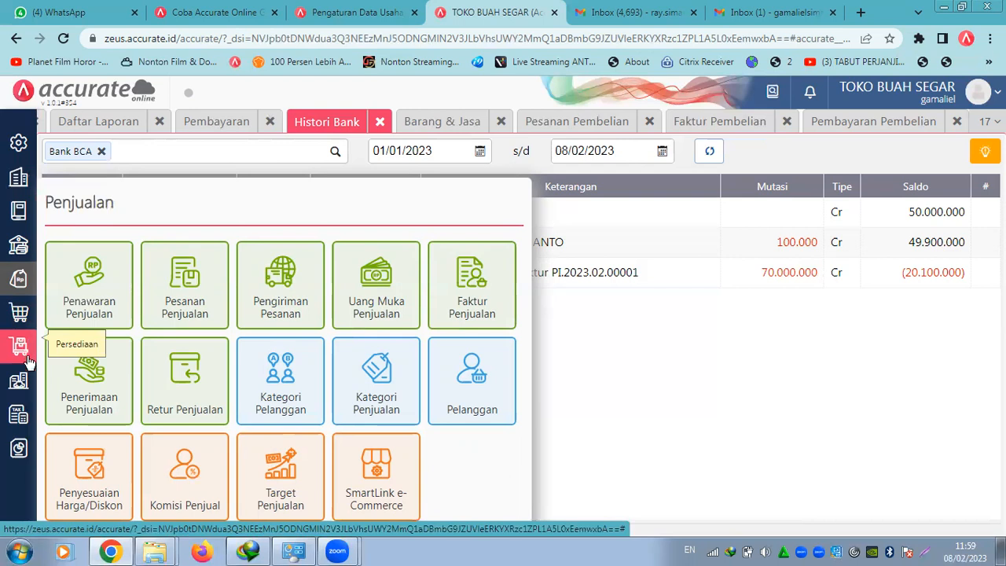
# Open the Aset Tetap list and view its import options
pyautogui.click(27, 383)
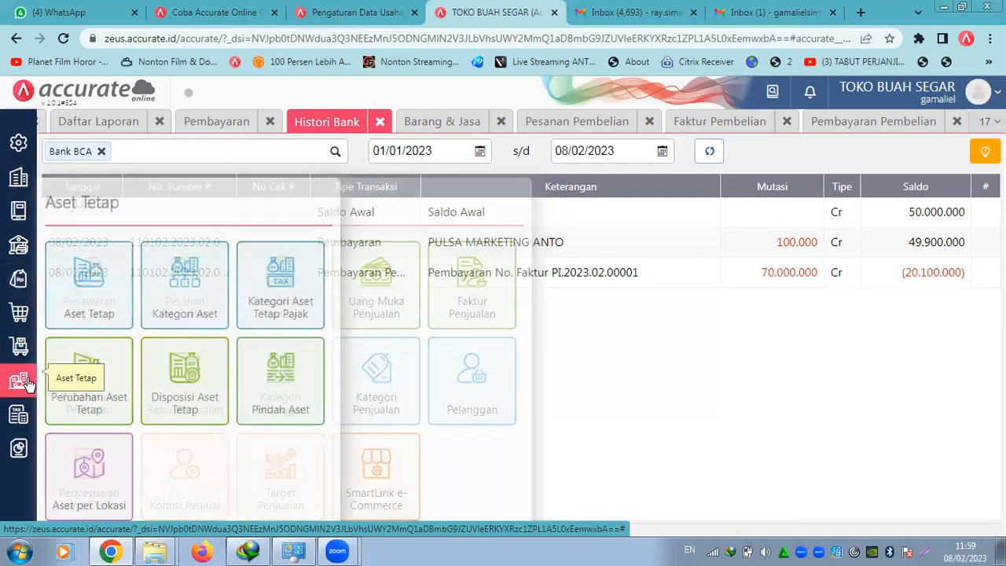
pyautogui.click(110, 295)
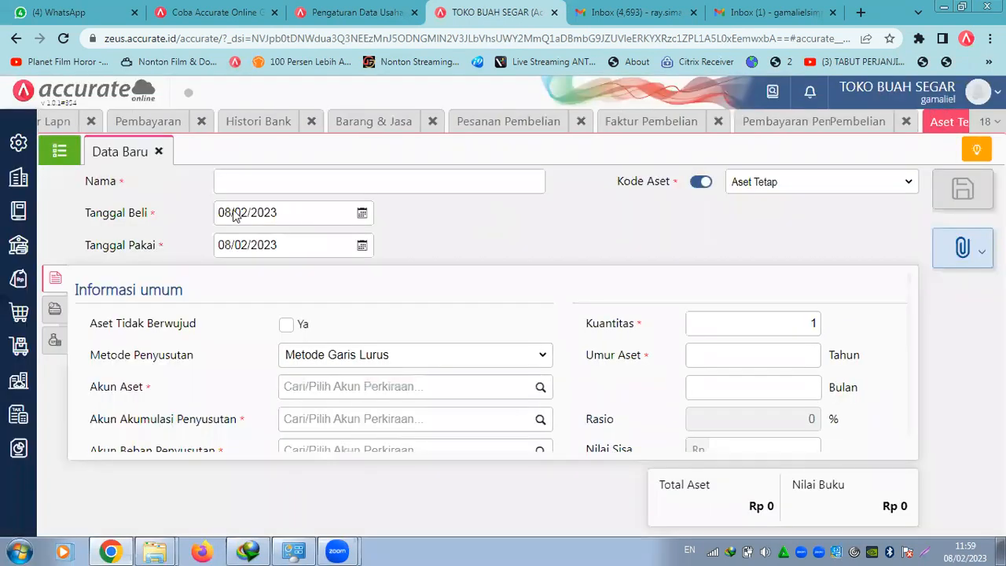
pyautogui.click(62, 157)
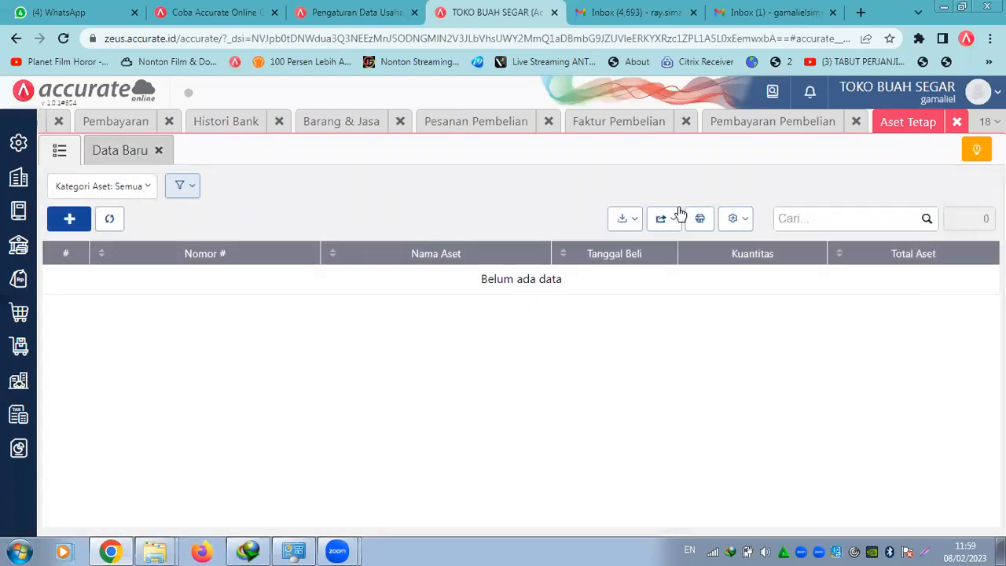
pyautogui.click(639, 221)
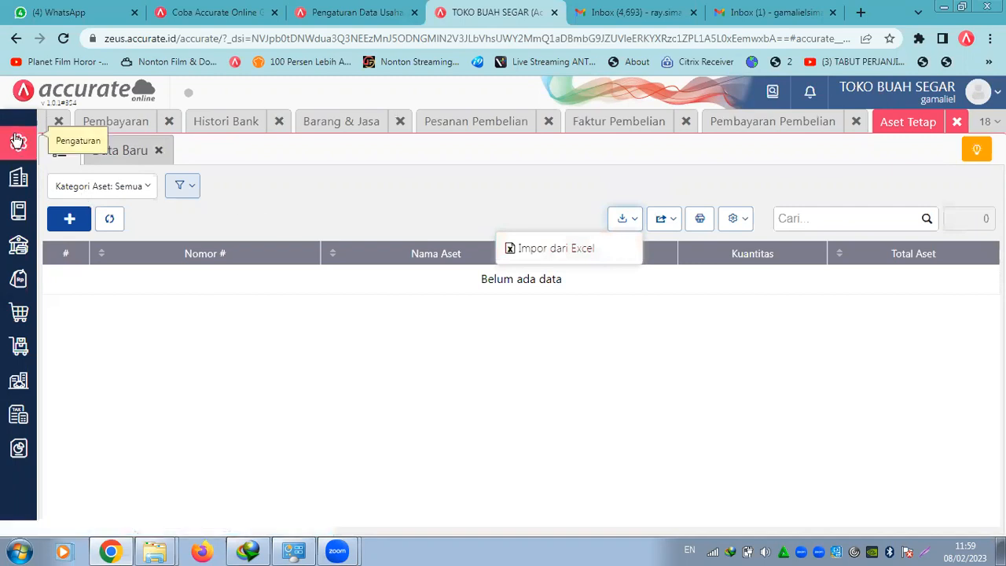
# Open the Pelanggan list and view its import options
pyautogui.click(20, 281)
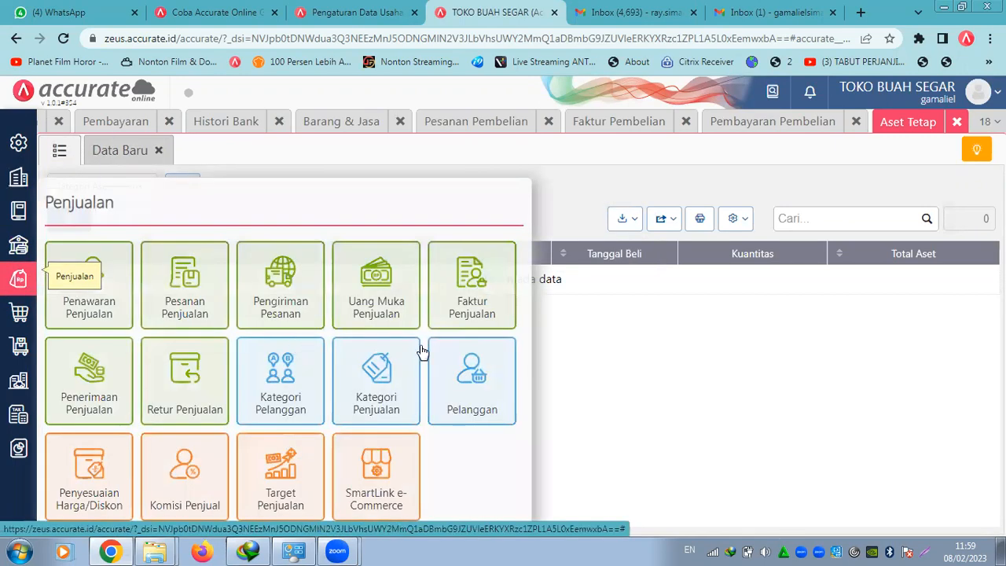
pyautogui.click(449, 411)
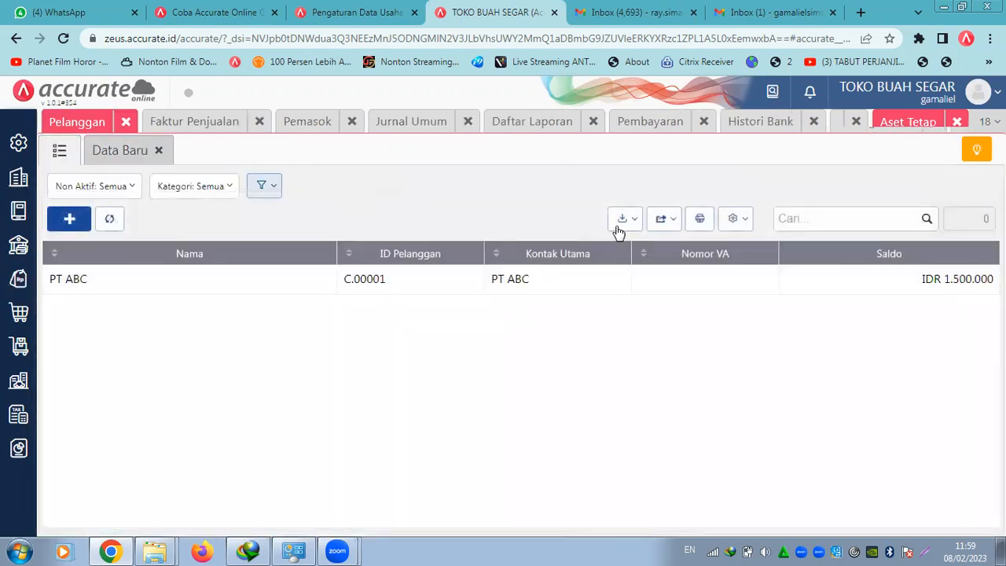
pyautogui.click(634, 221)
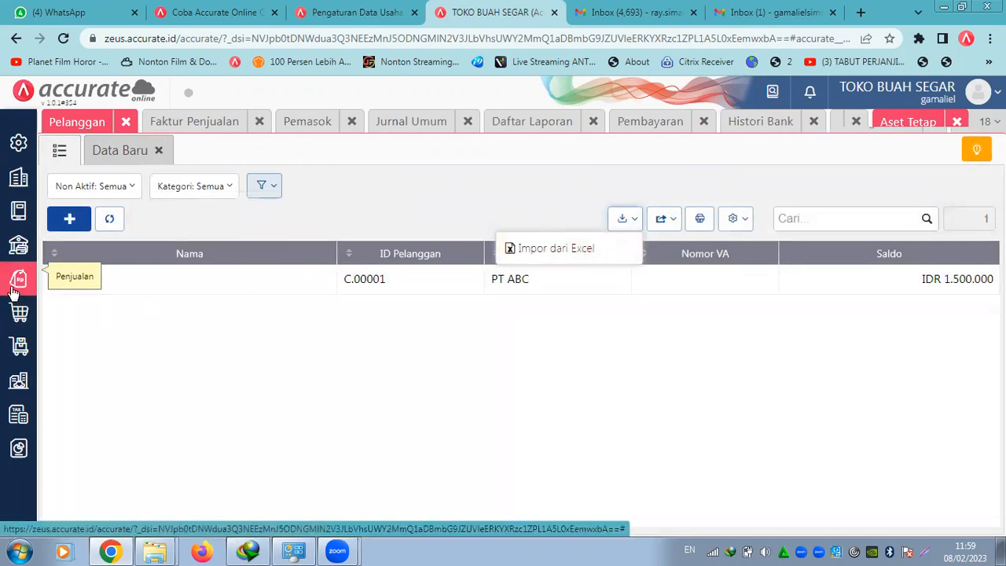
# Open Persediaan > Barang & Jasa showing sparepart abc and view its Impor Data options
pyautogui.click(19, 346)
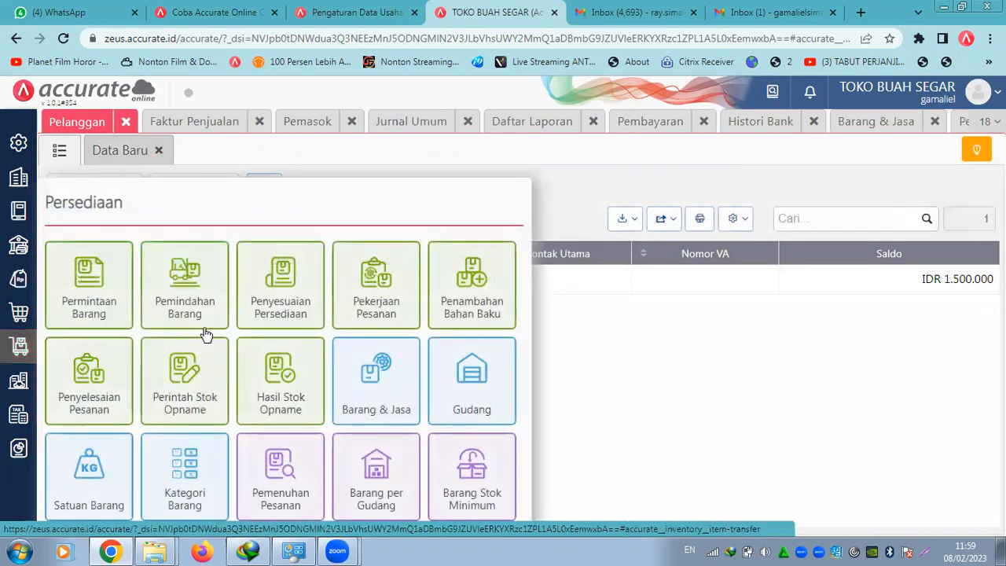
pyautogui.click(381, 405)
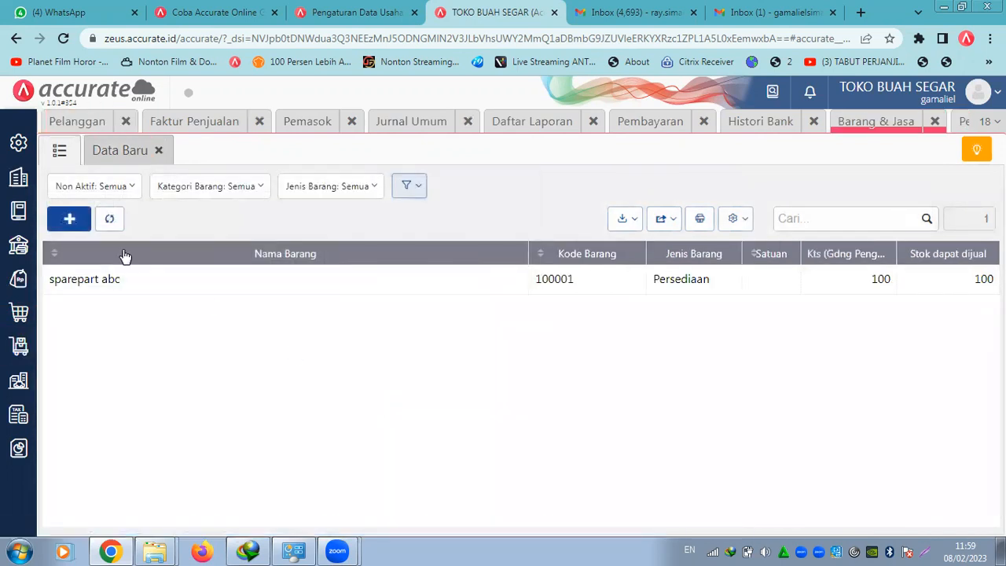
pyautogui.click(61, 151)
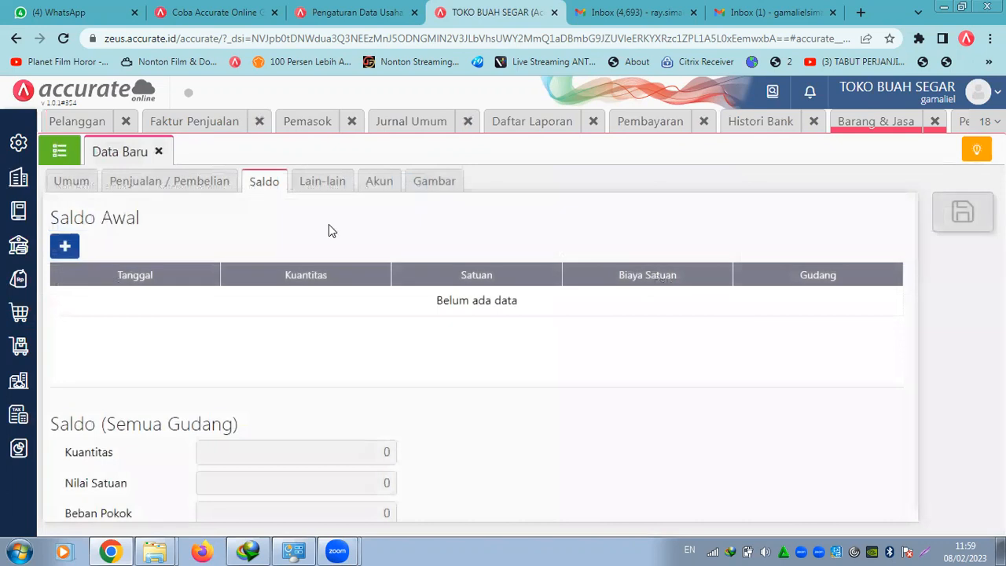
pyautogui.click(78, 153)
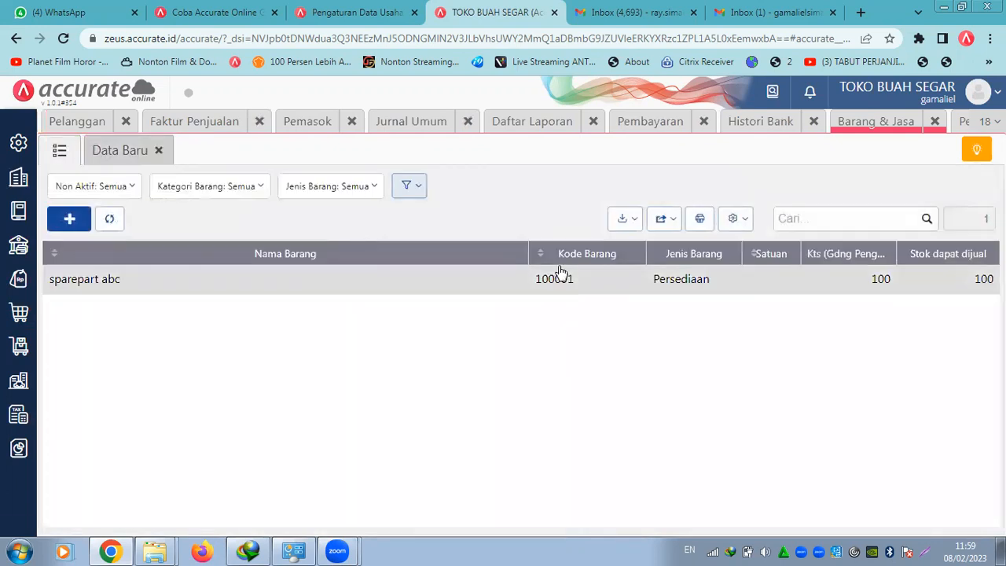
pyautogui.click(627, 220)
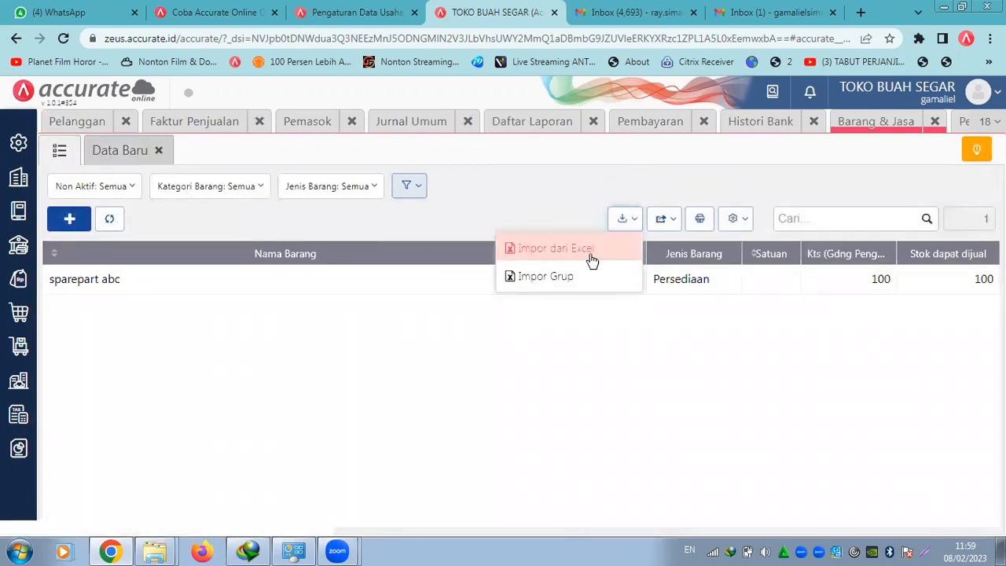